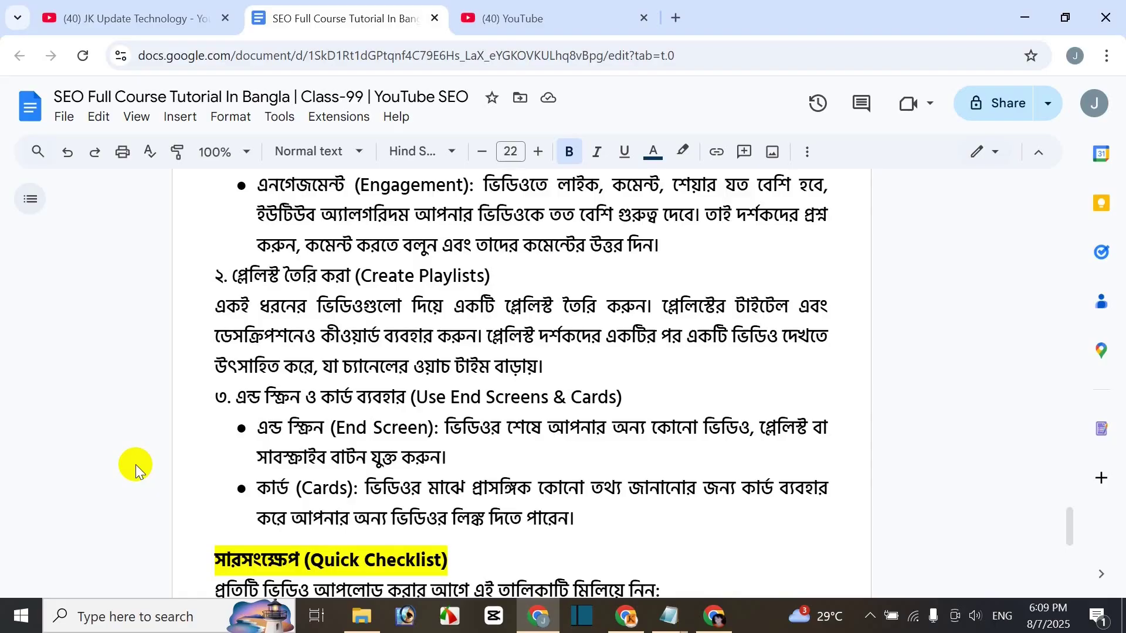
Step: Review the document's playlist, end screen and card sections and its Quick Checklist, and return to the document's title
scroll(75, 456, up, 2)
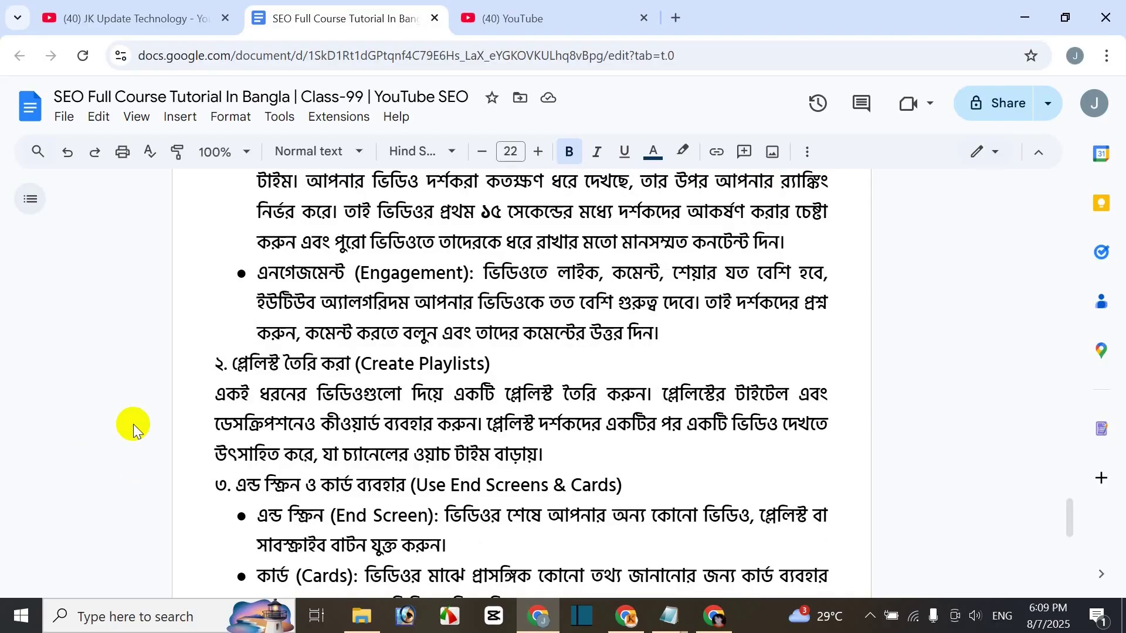
scroll(535, 394, down, 2)
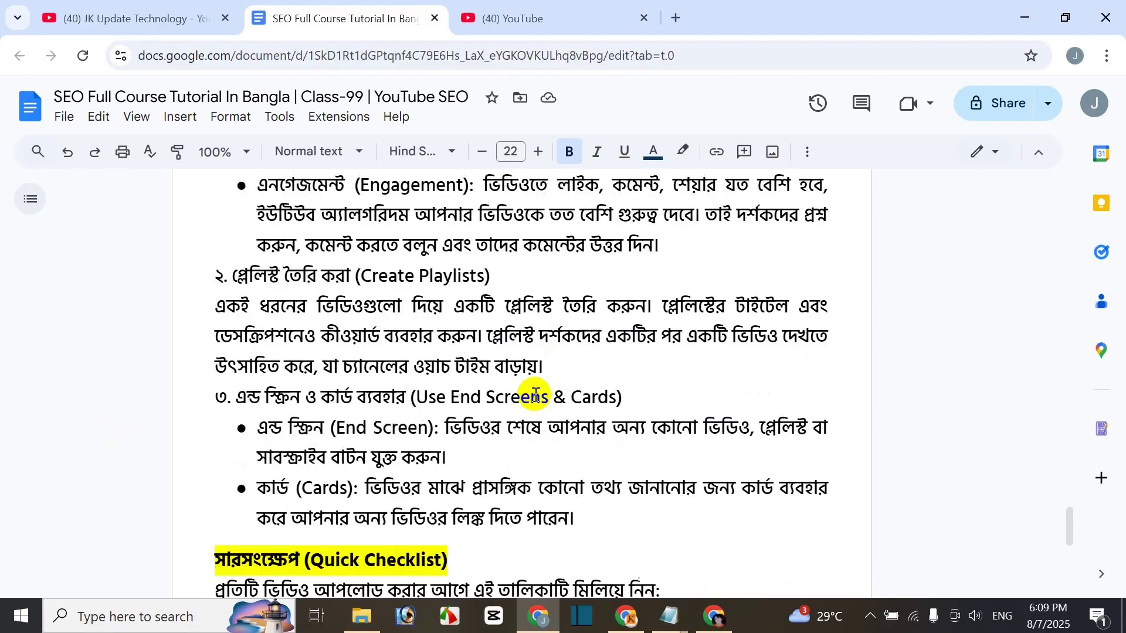
scroll(643, 364, down, 2)
scroll(643, 364, up, 4)
scroll(645, 366, down, 2)
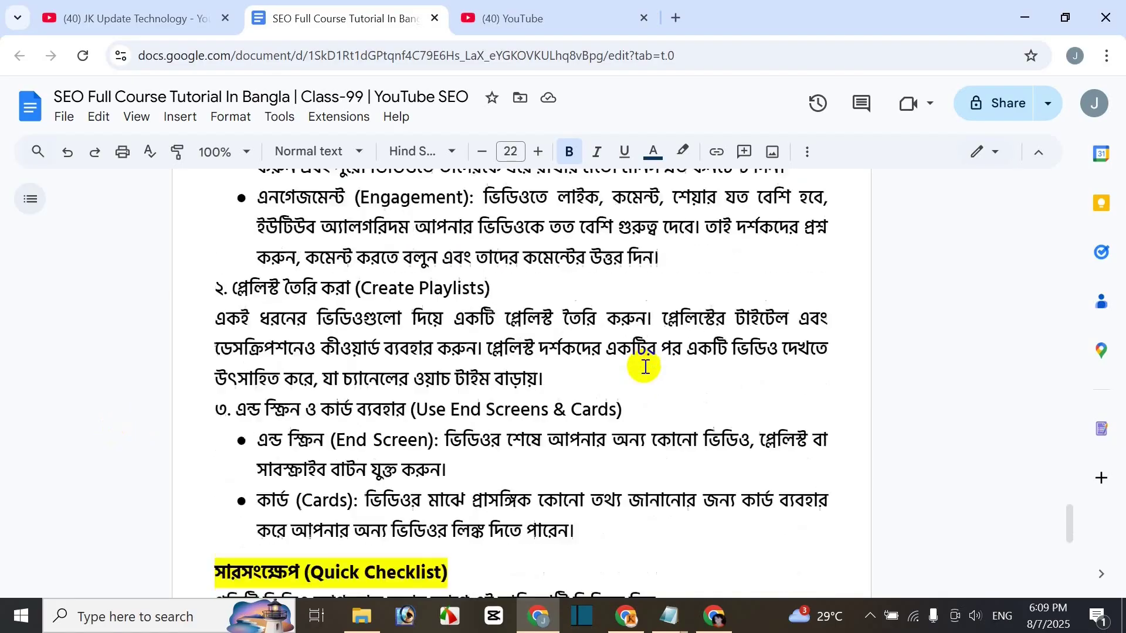
scroll(645, 367, down, 4)
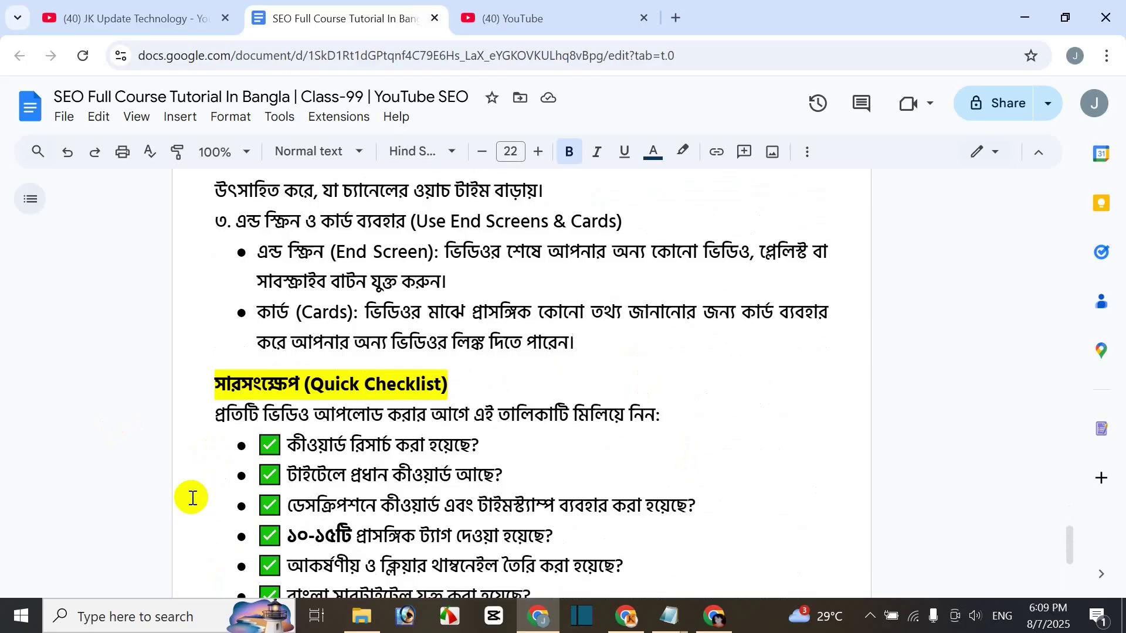
scroll(192, 497, down, 2)
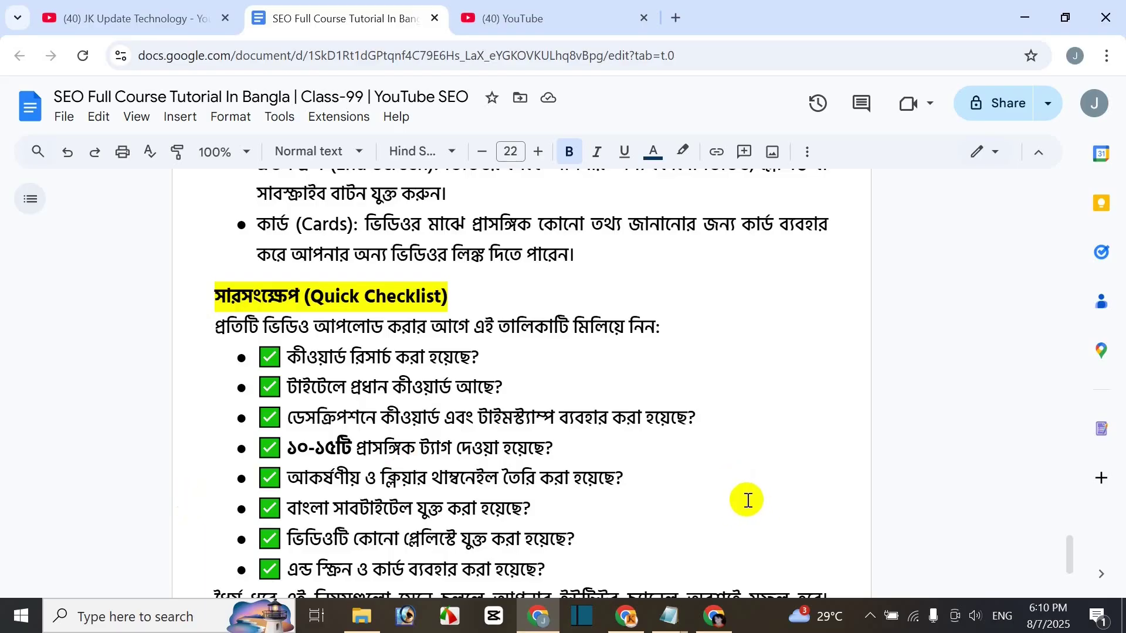
scroll(745, 499, down, 2)
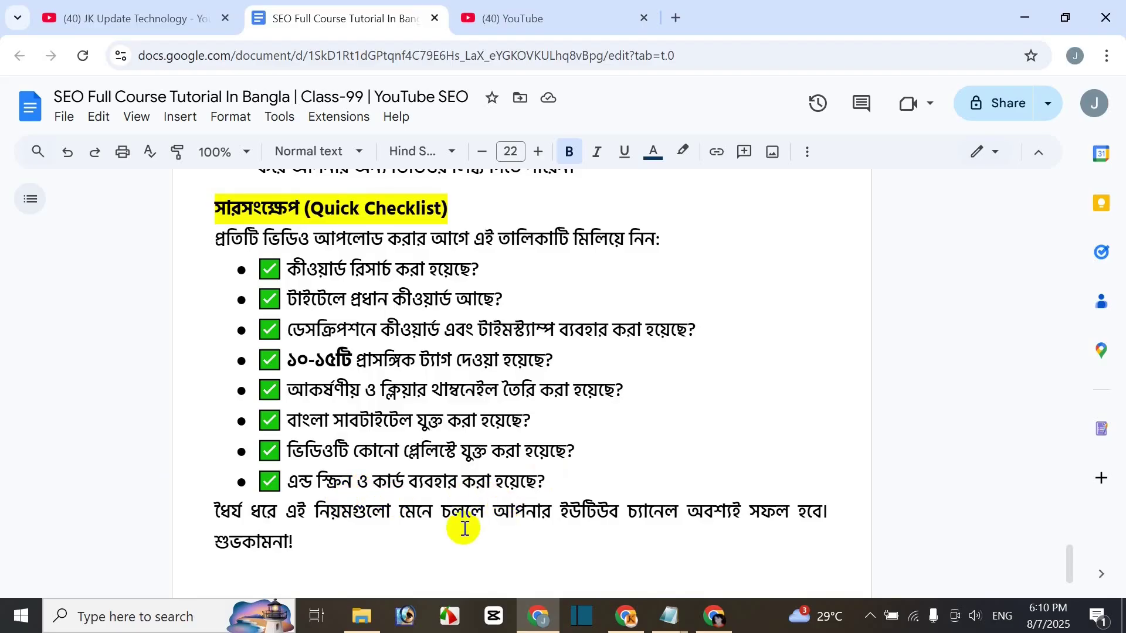
scroll(401, 521, down, 2)
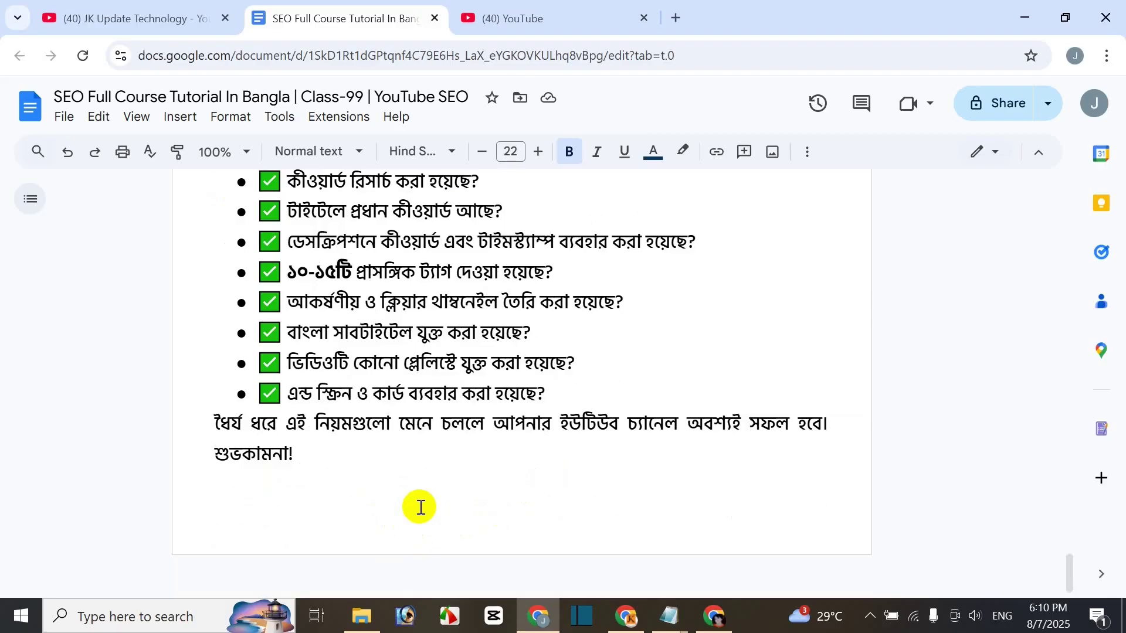
scroll(526, 471, down, 1)
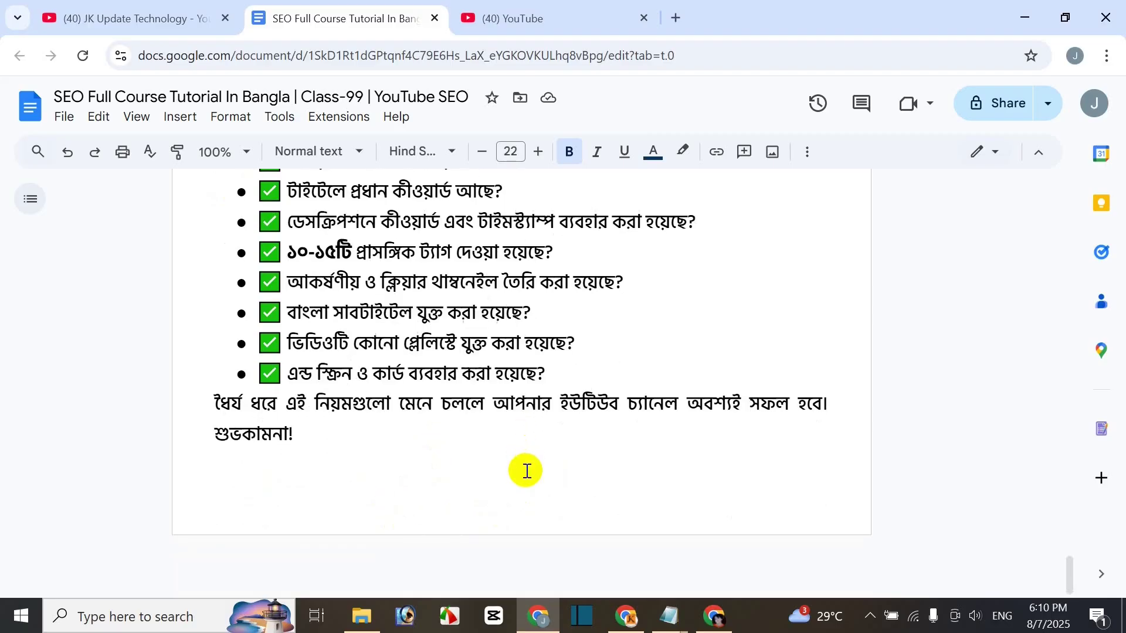
scroll(526, 472, up, 20)
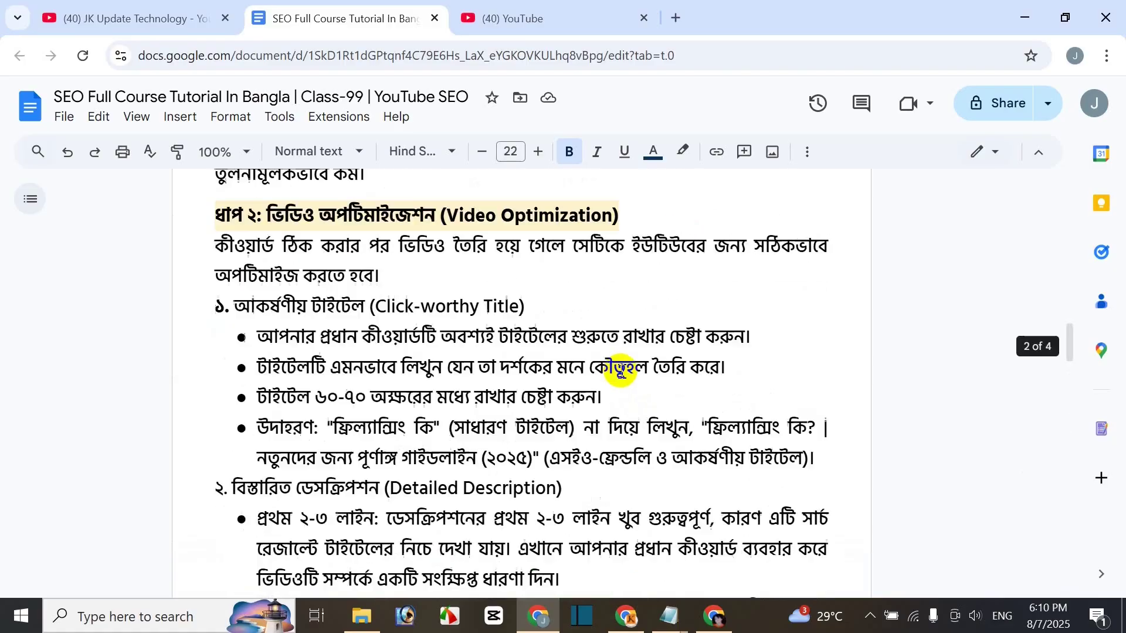
scroll(618, 370, up, 10)
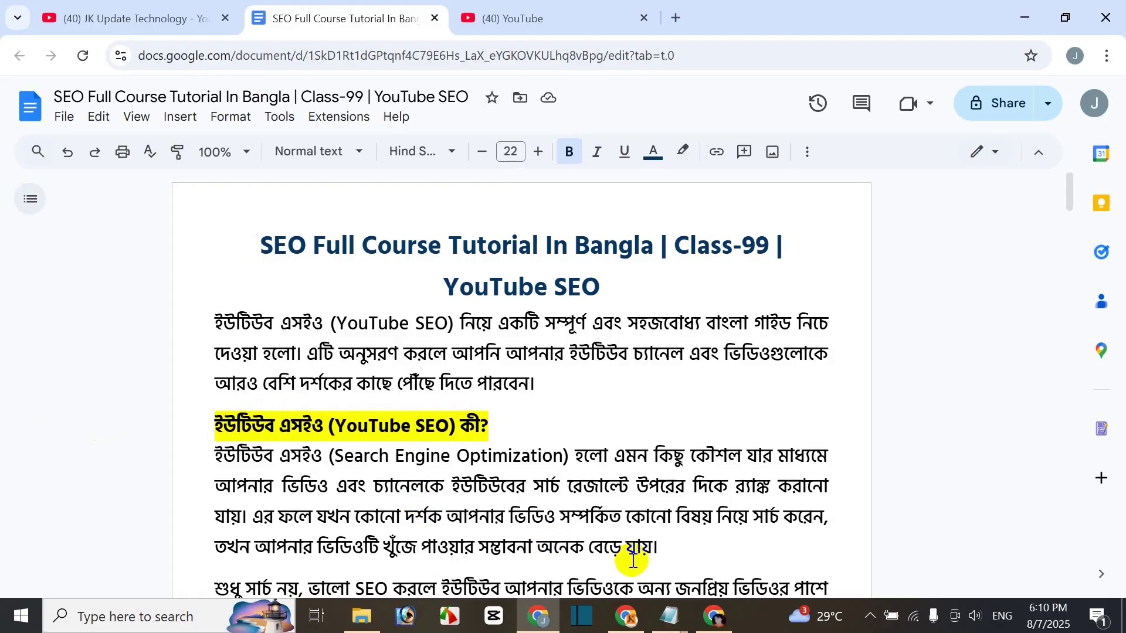
Step: View the Icche BD channel dashboard in YouTube Studio in the other browser window, and return to the YouTube home page
click(625, 616)
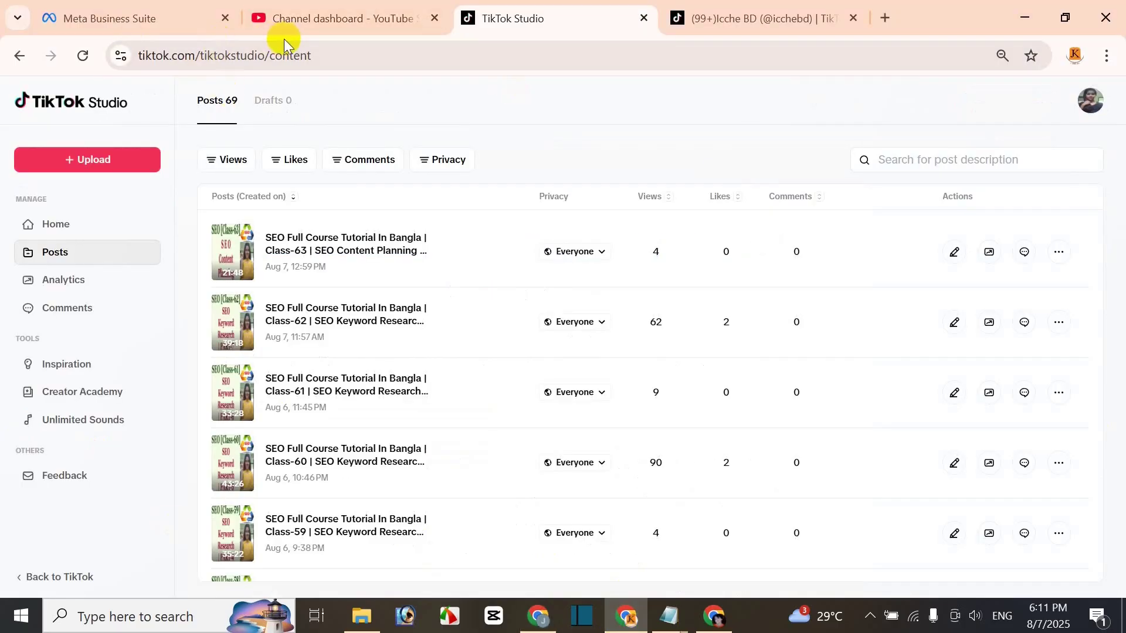
click(293, 17)
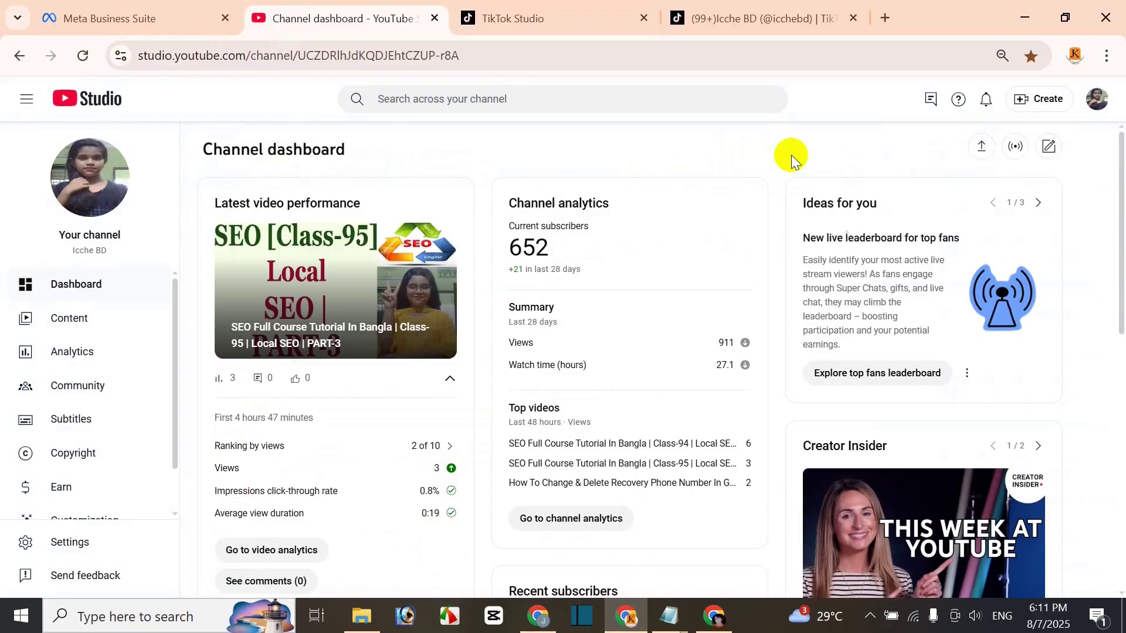
click(538, 615)
click(592, 16)
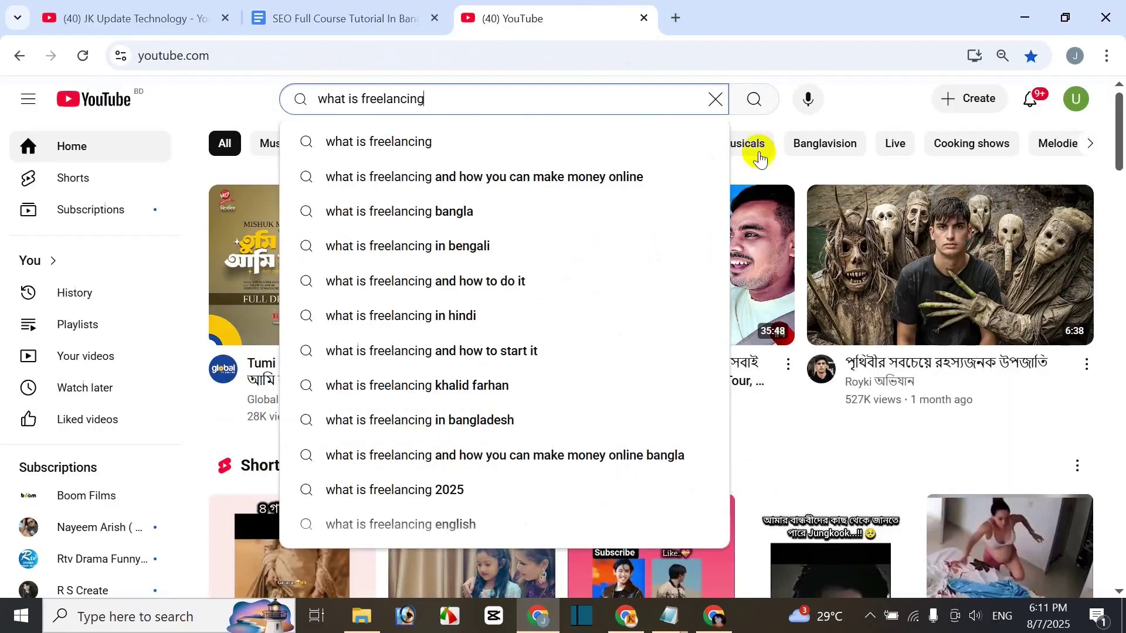
Step: Dismiss the search suggestions, open the Update World channel page and look through its uploaded videos
click(253, 101)
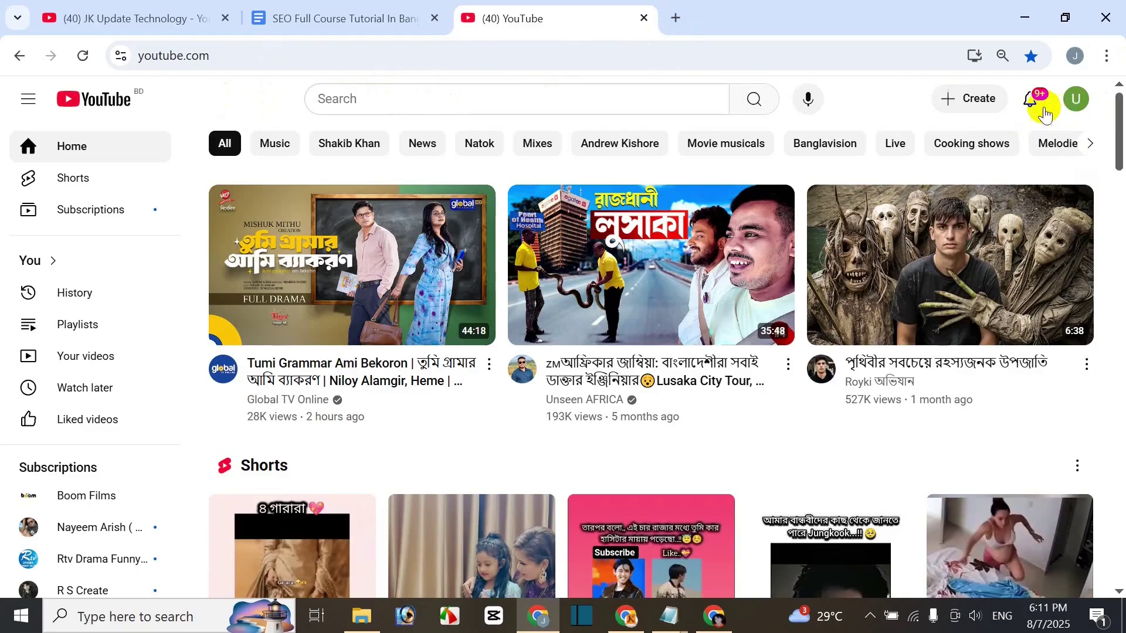
click(1077, 110)
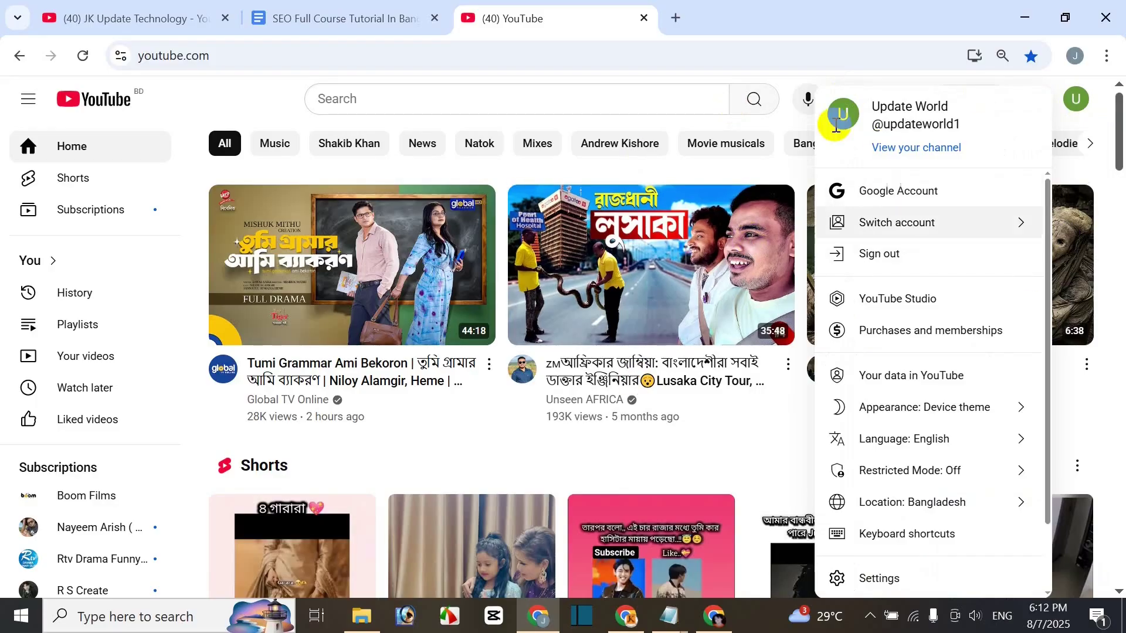
click(915, 147)
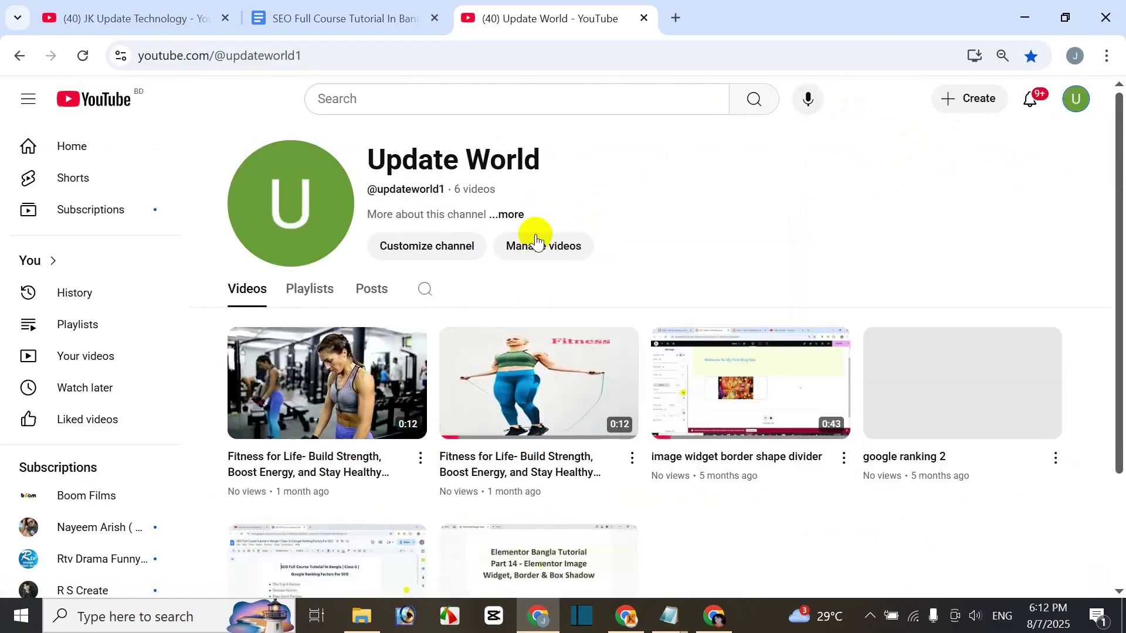
scroll(724, 483, down, 3)
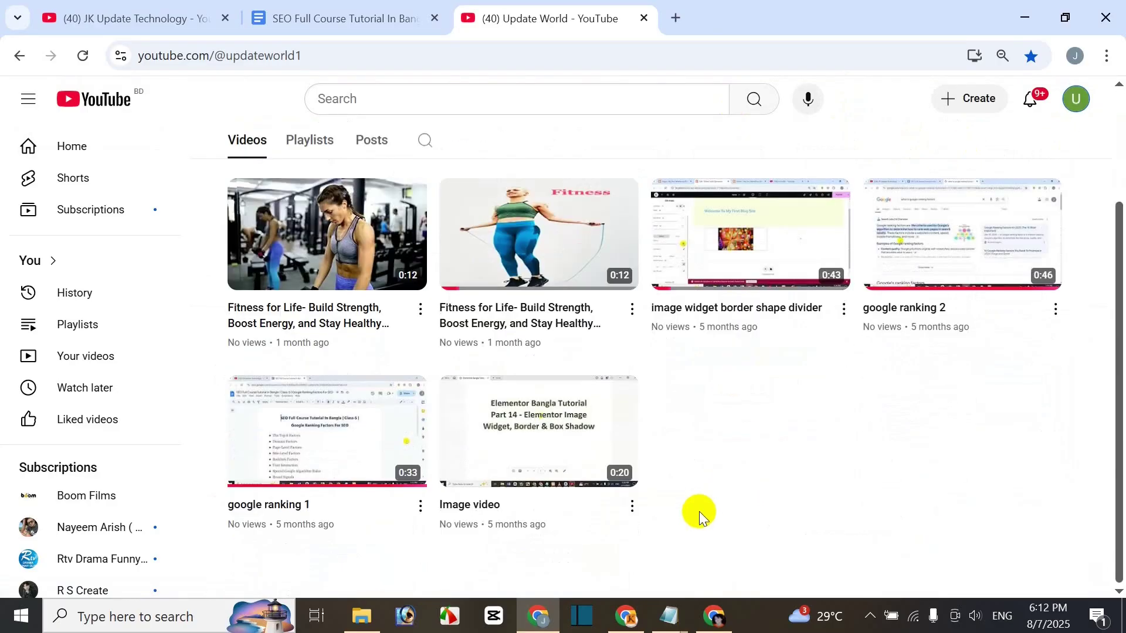
scroll(698, 511, up, 3)
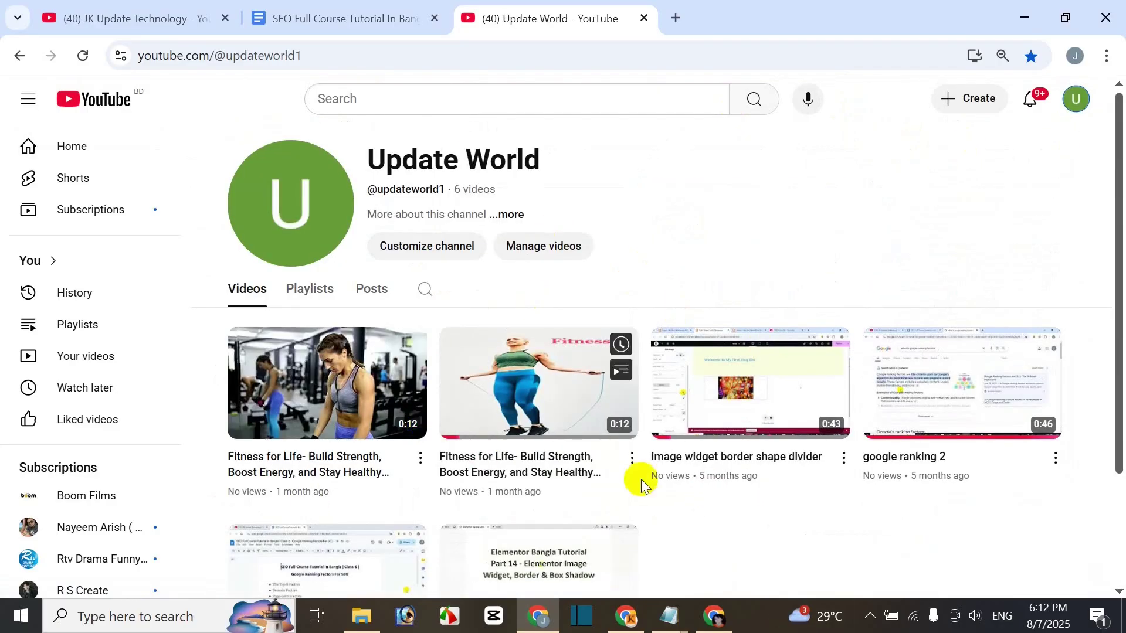
scroll(616, 497, down, 2)
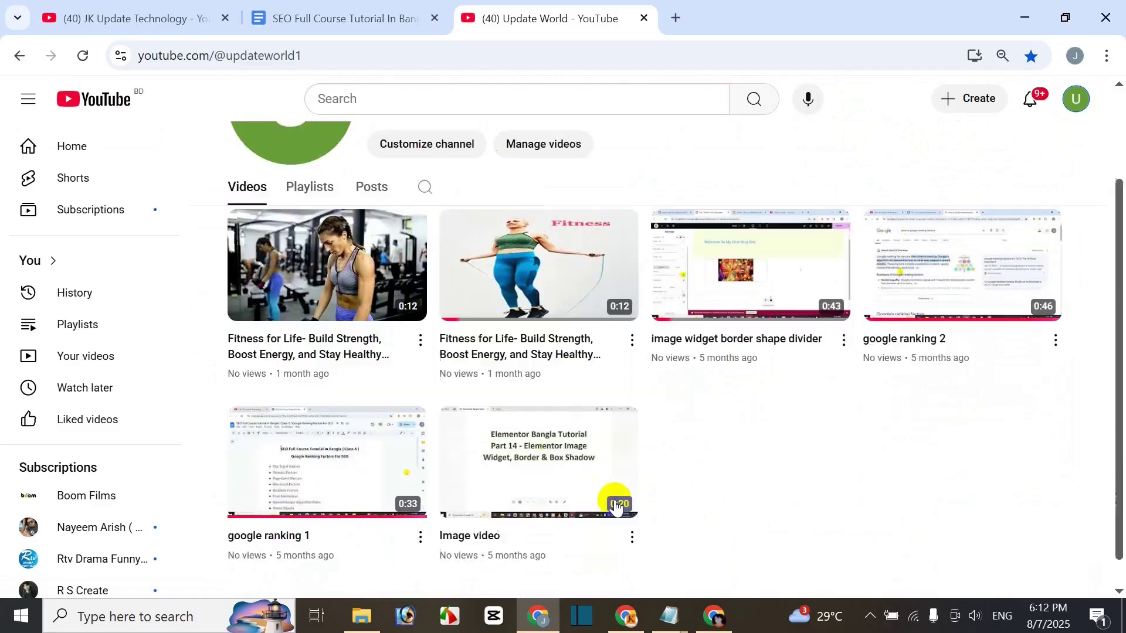
scroll(621, 360, up, 2)
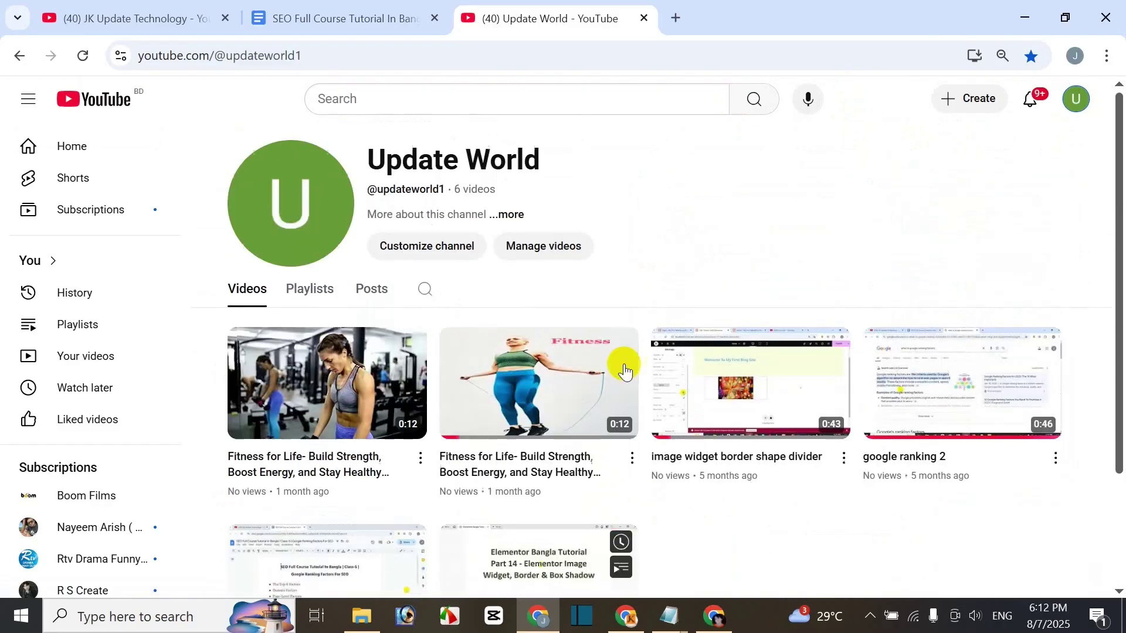
Step: Switch from Update World to the other channel on the same Google account
click(1076, 105)
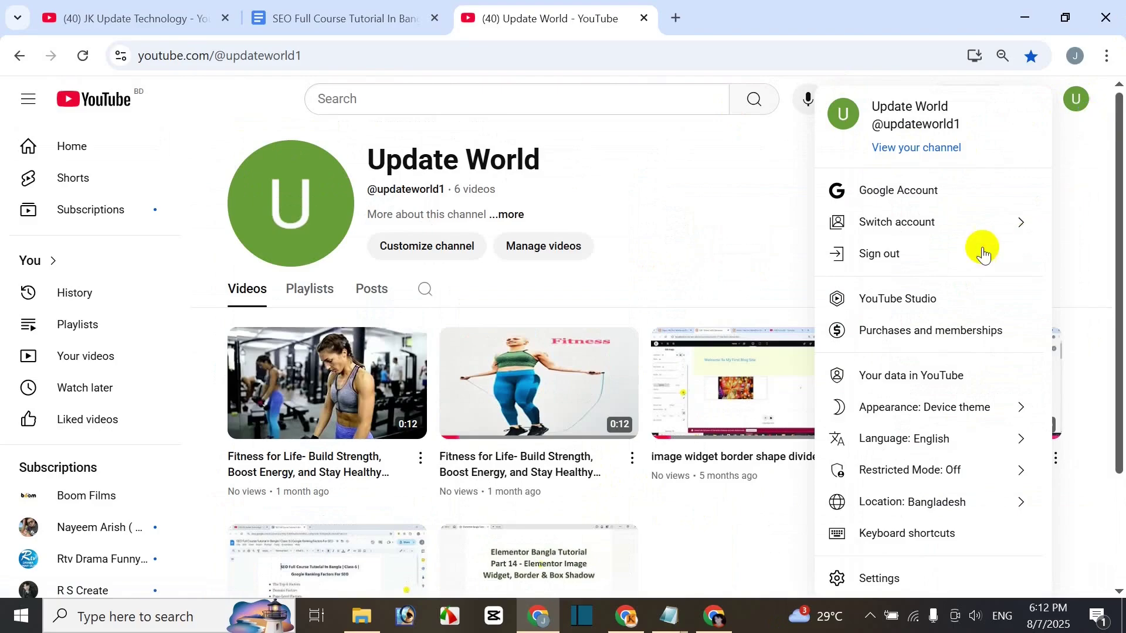
click(956, 228)
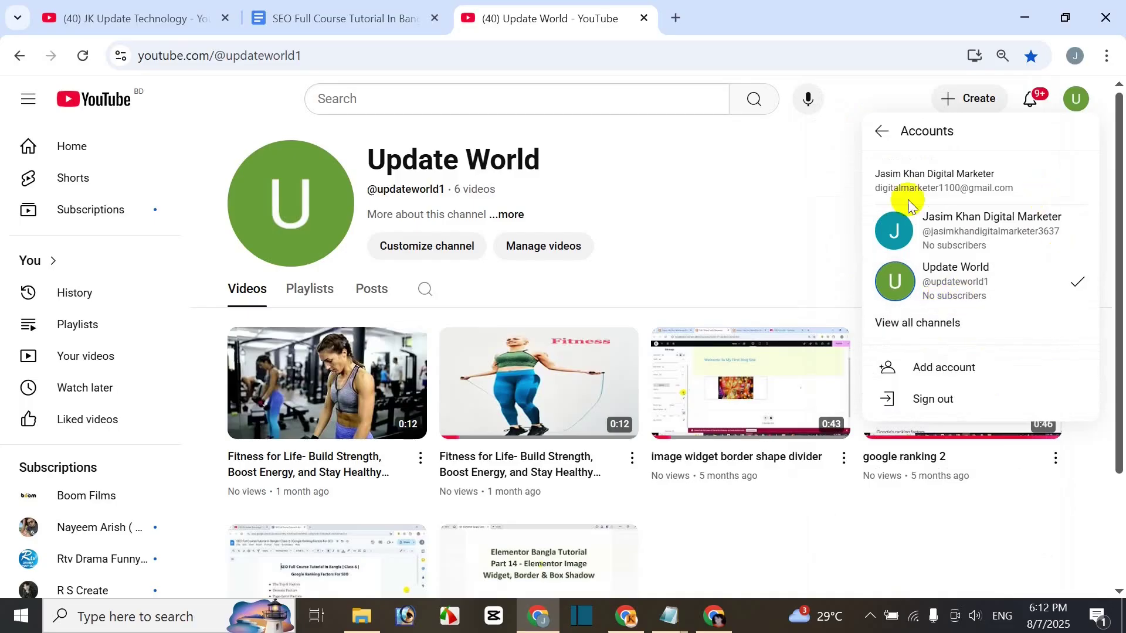
click(991, 232)
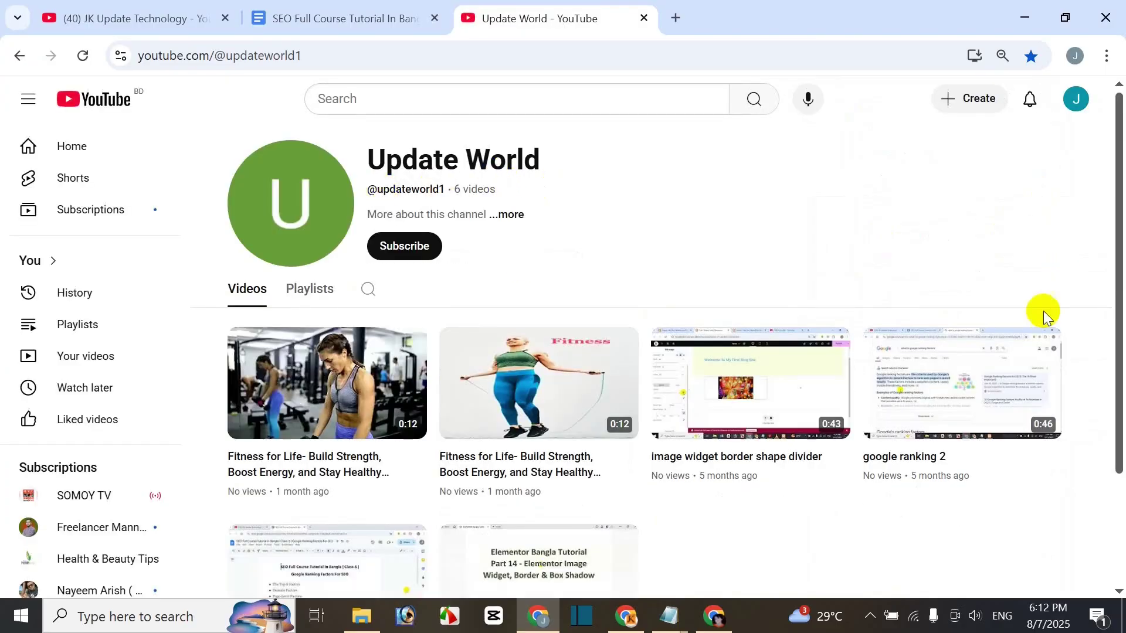
Step: Open the page listing all channels of the current Google account
click(1086, 105)
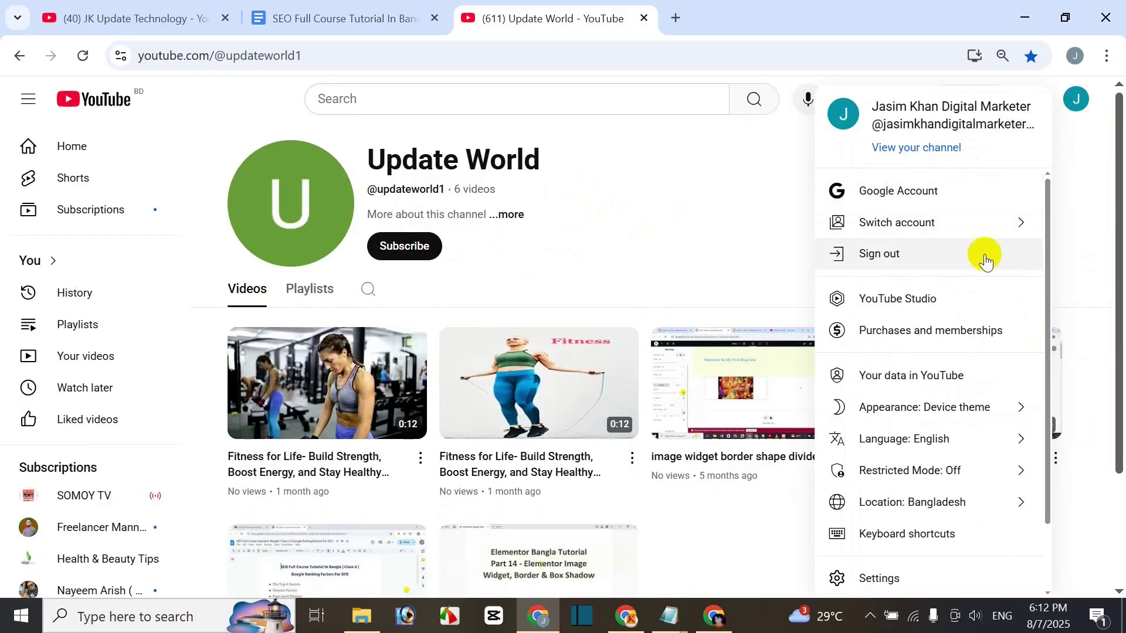
click(1022, 226)
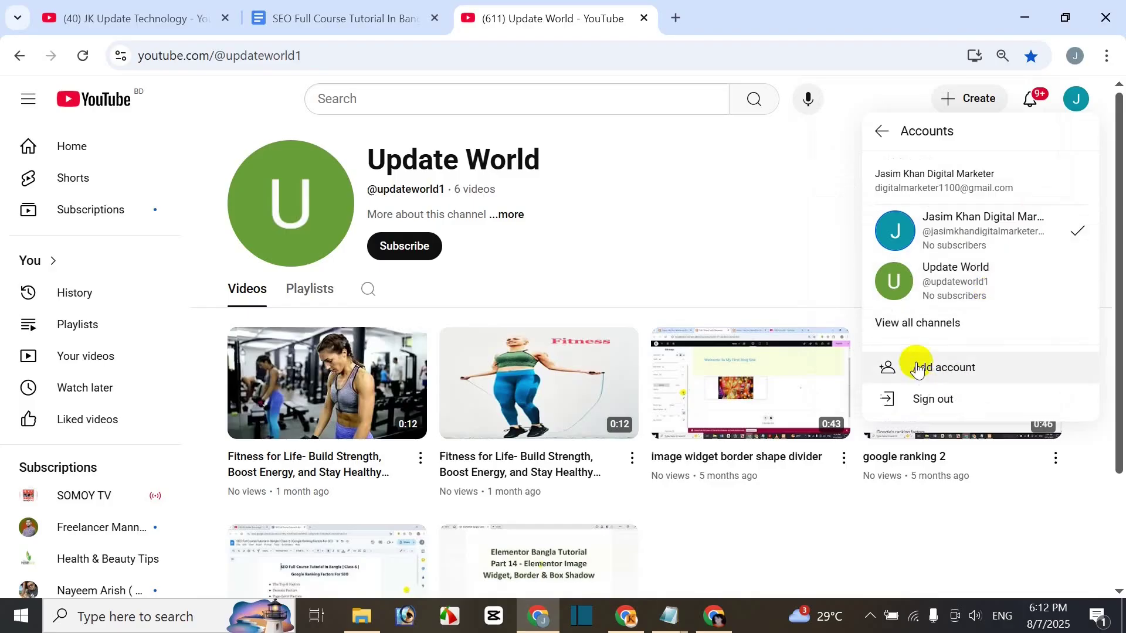
click(922, 325)
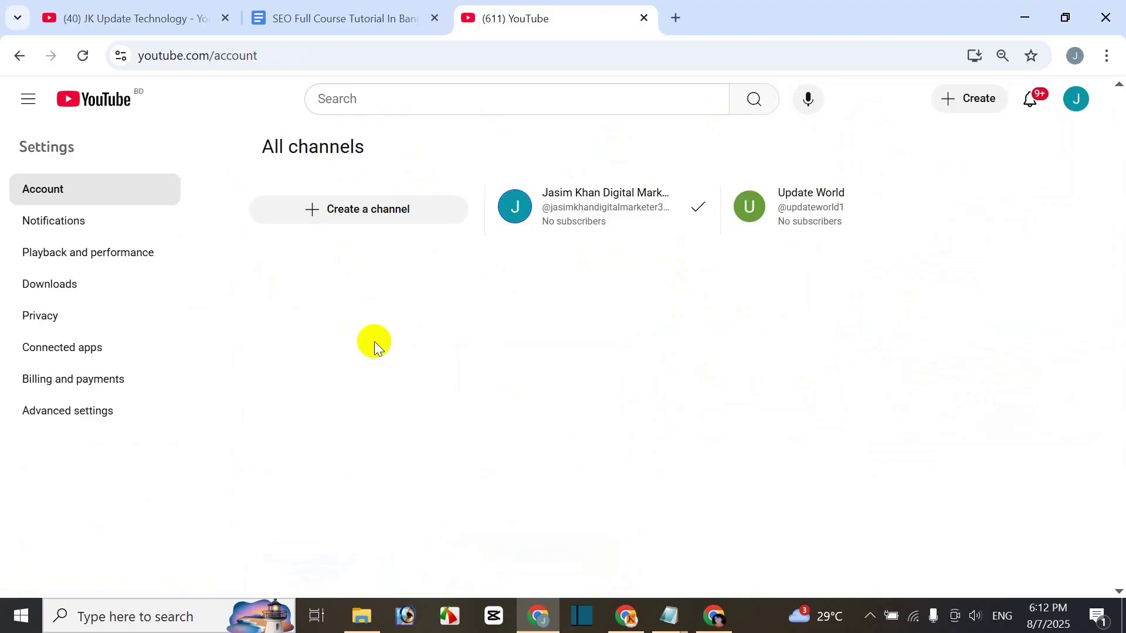
Step: Try to create a new channel with verification by a 6-second video, and cancel the verification and the channel creation
click(375, 209)
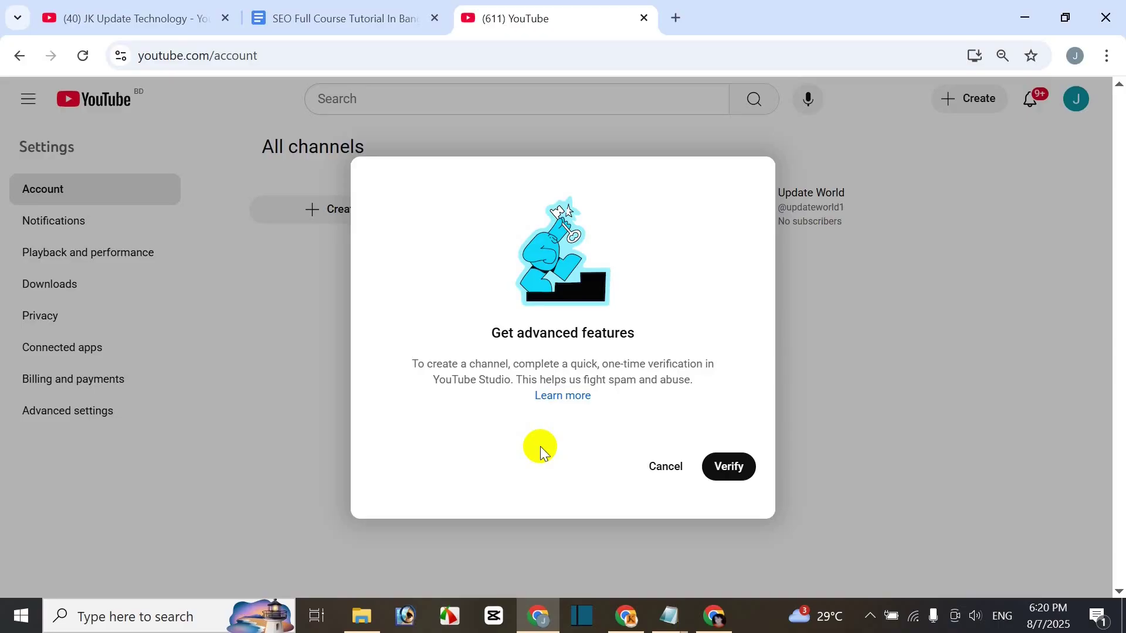
click(746, 463)
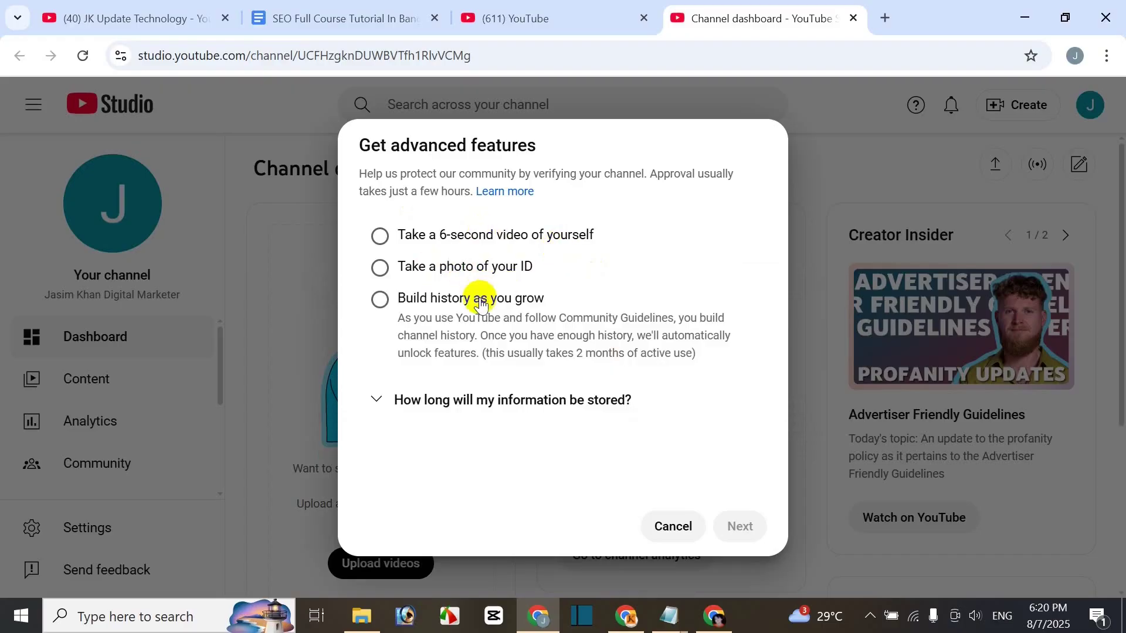
click(460, 235)
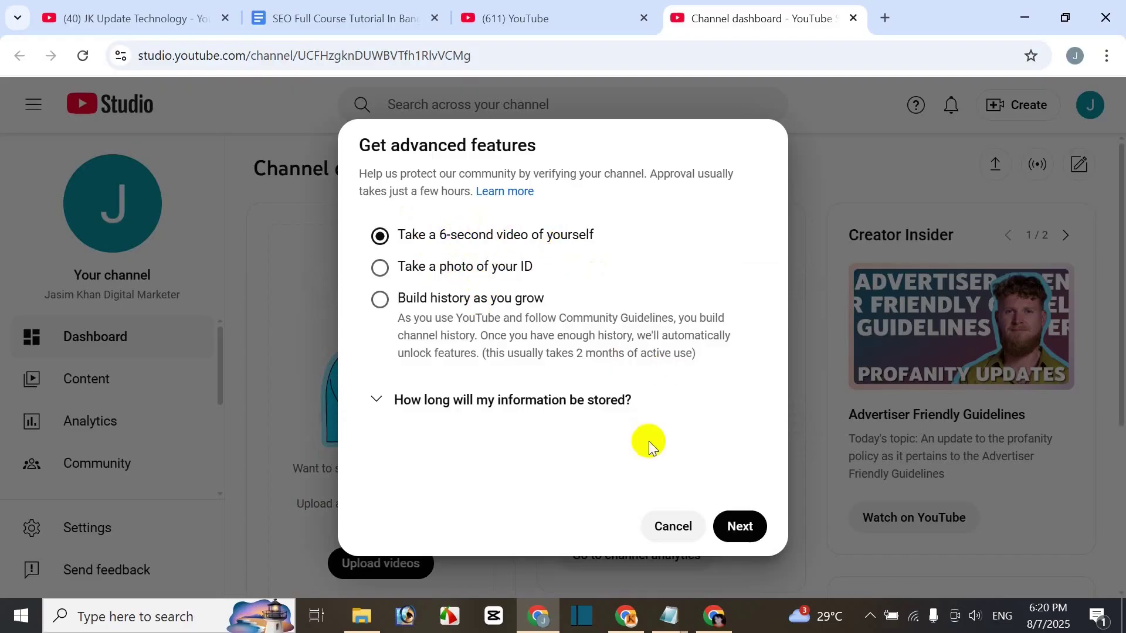
click(715, 515)
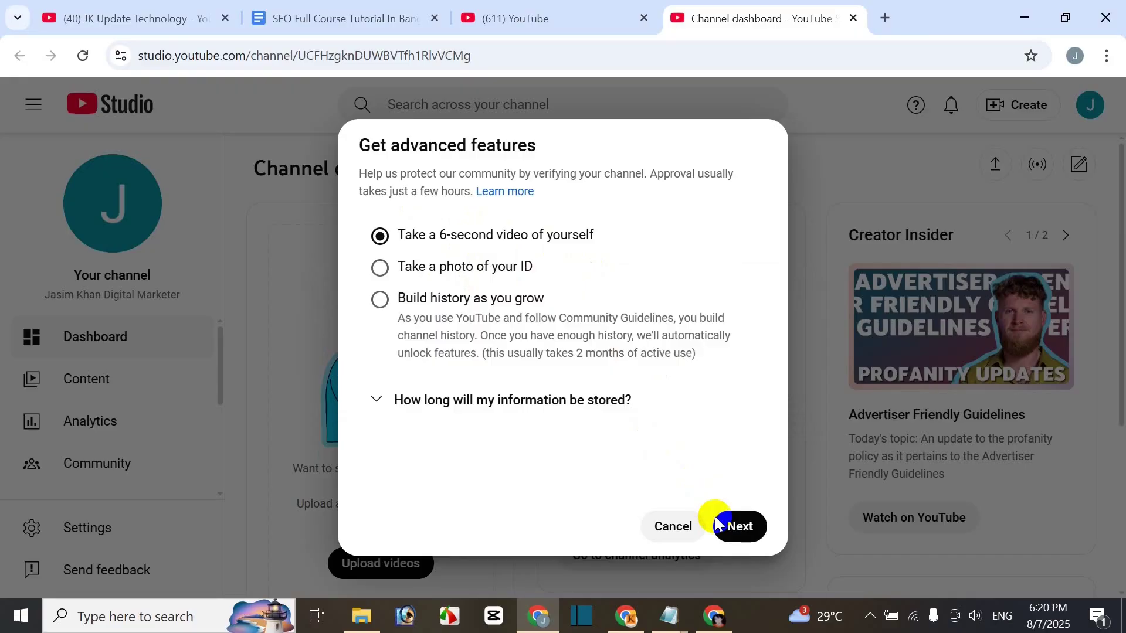
click(675, 527)
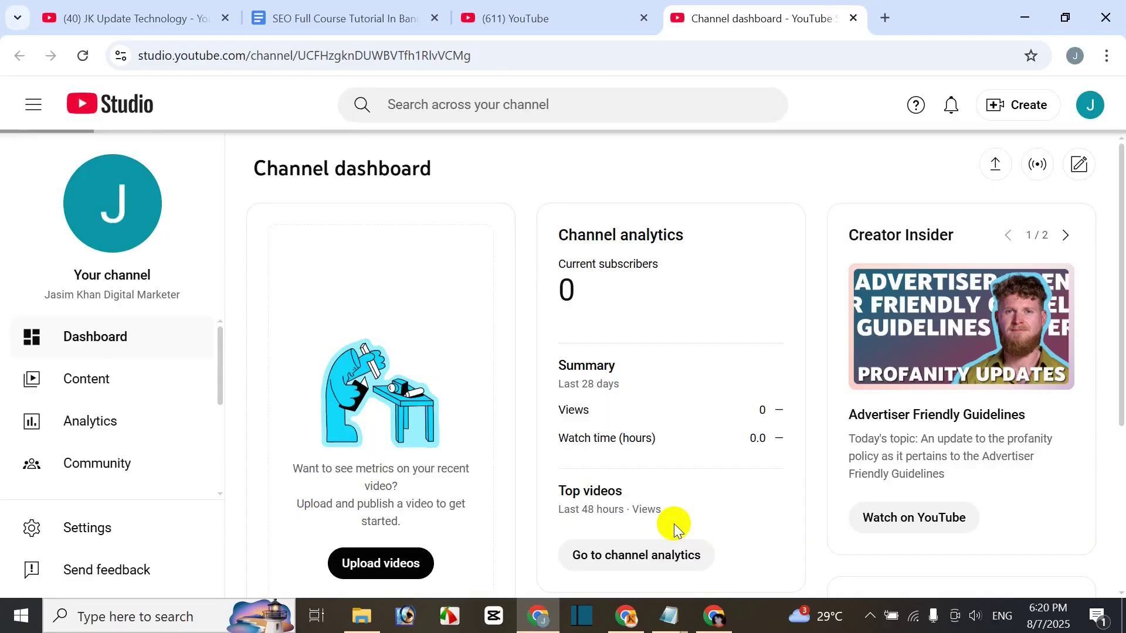
click(854, 19)
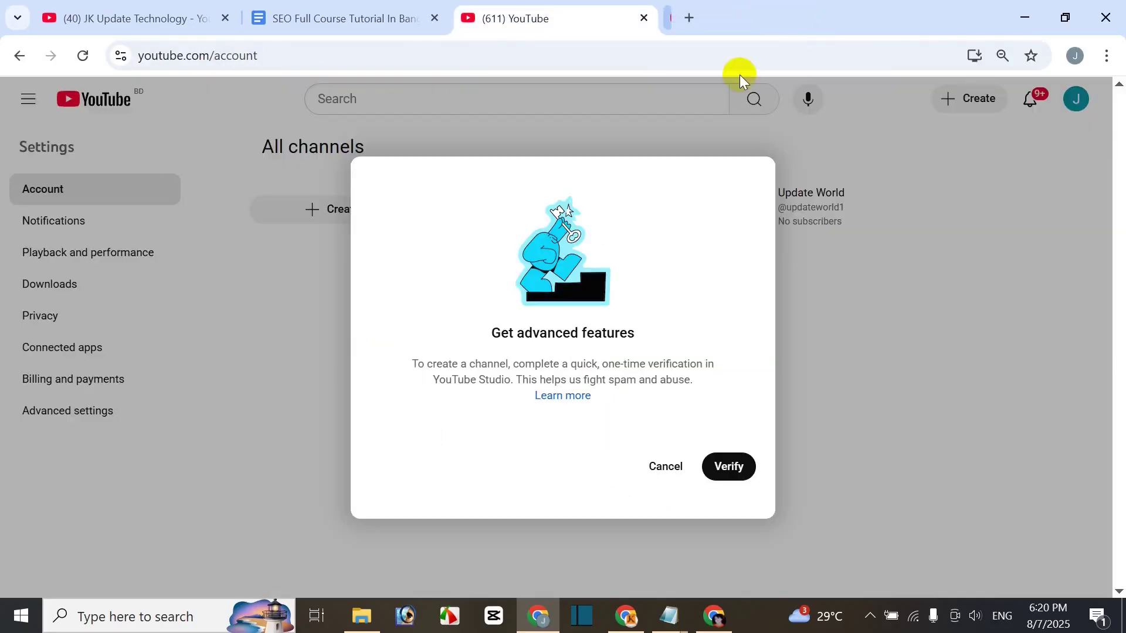
click(673, 465)
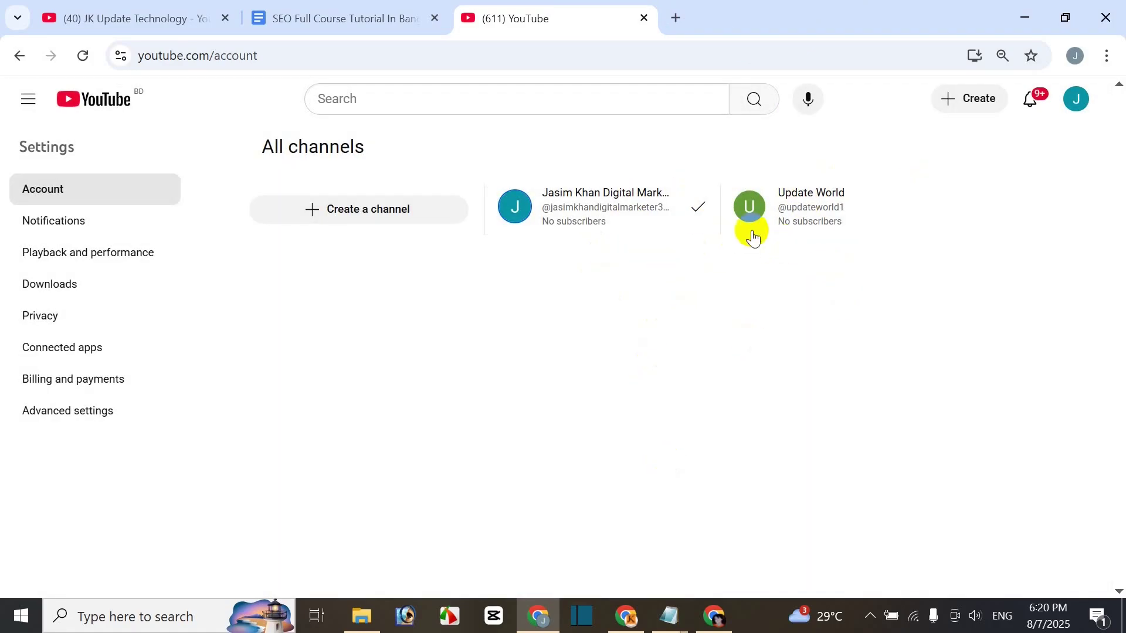
Step: Switch to the Update World channel and open its YouTube Studio dashboard
click(802, 208)
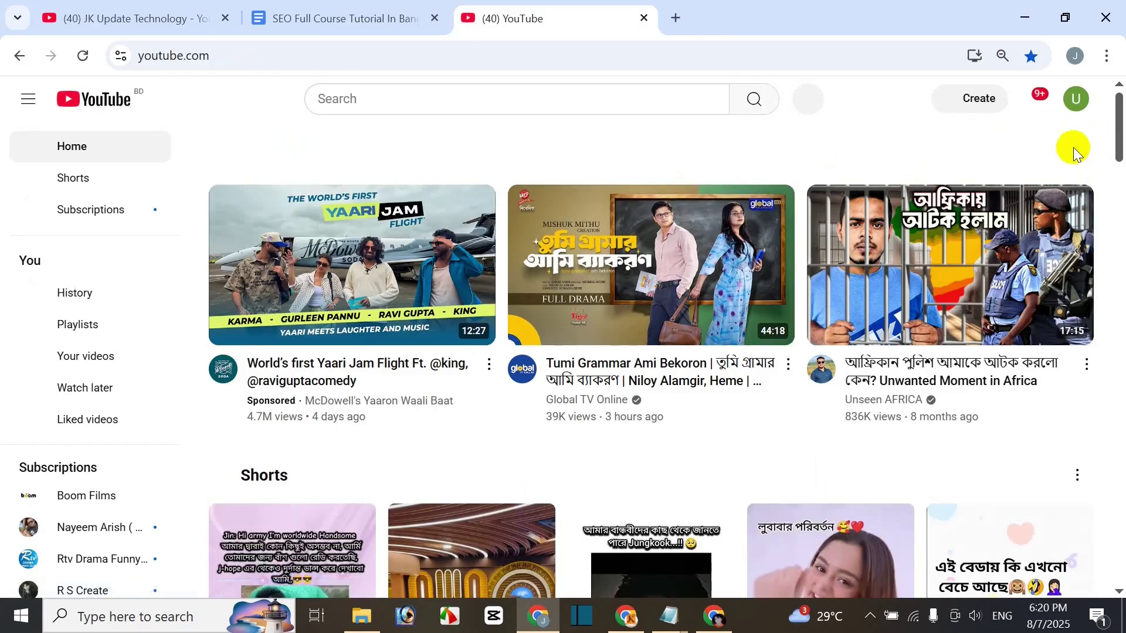
click(1080, 108)
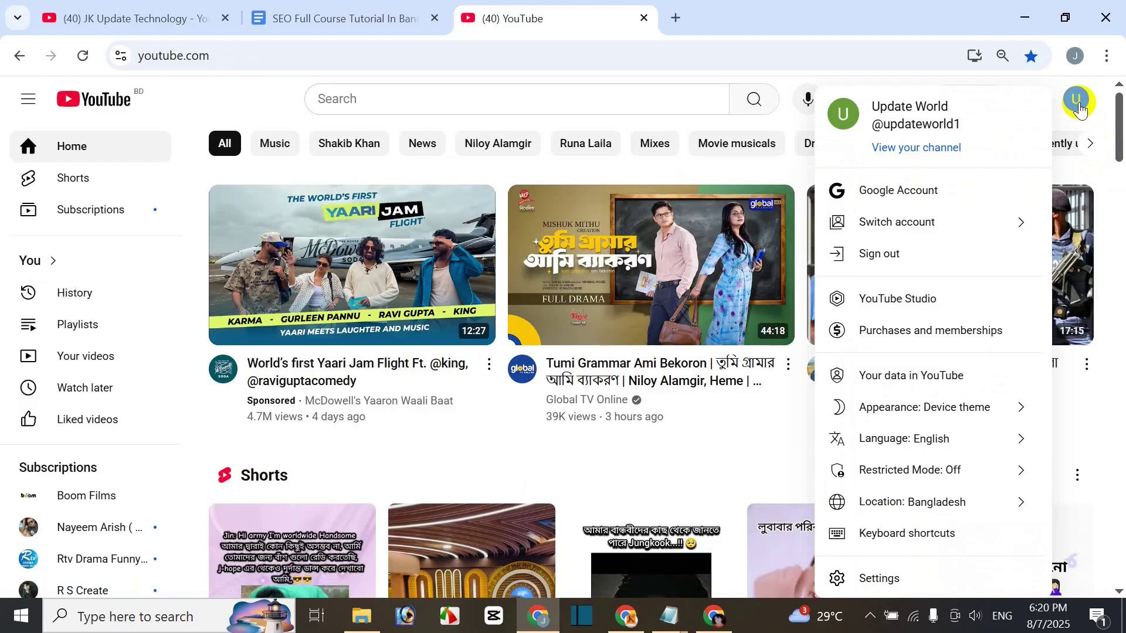
click(905, 306)
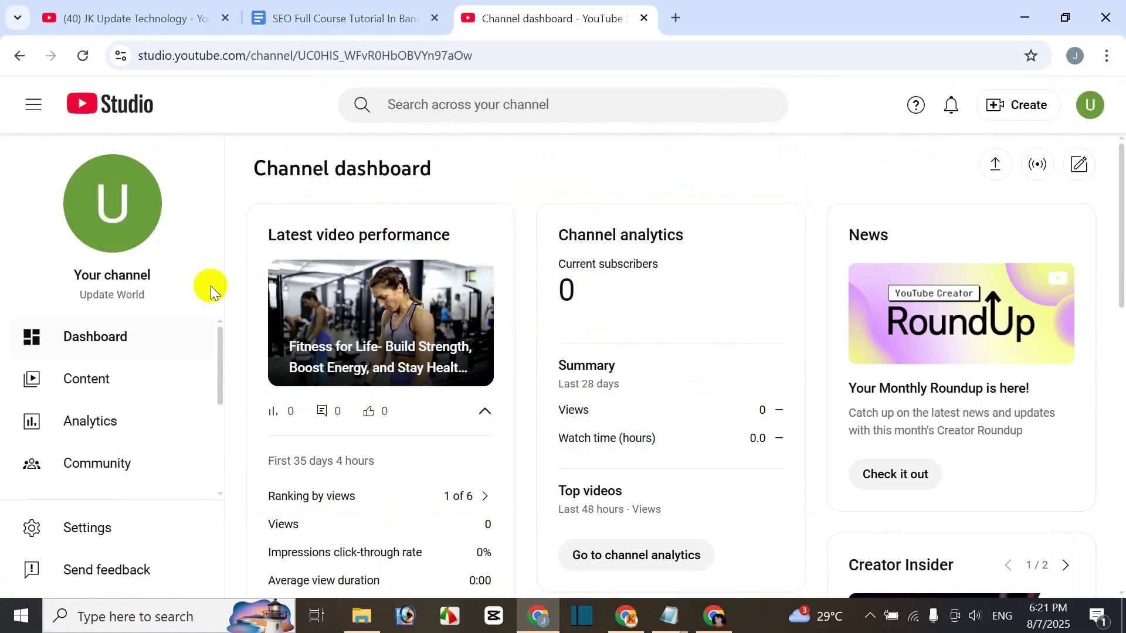
click(154, 207)
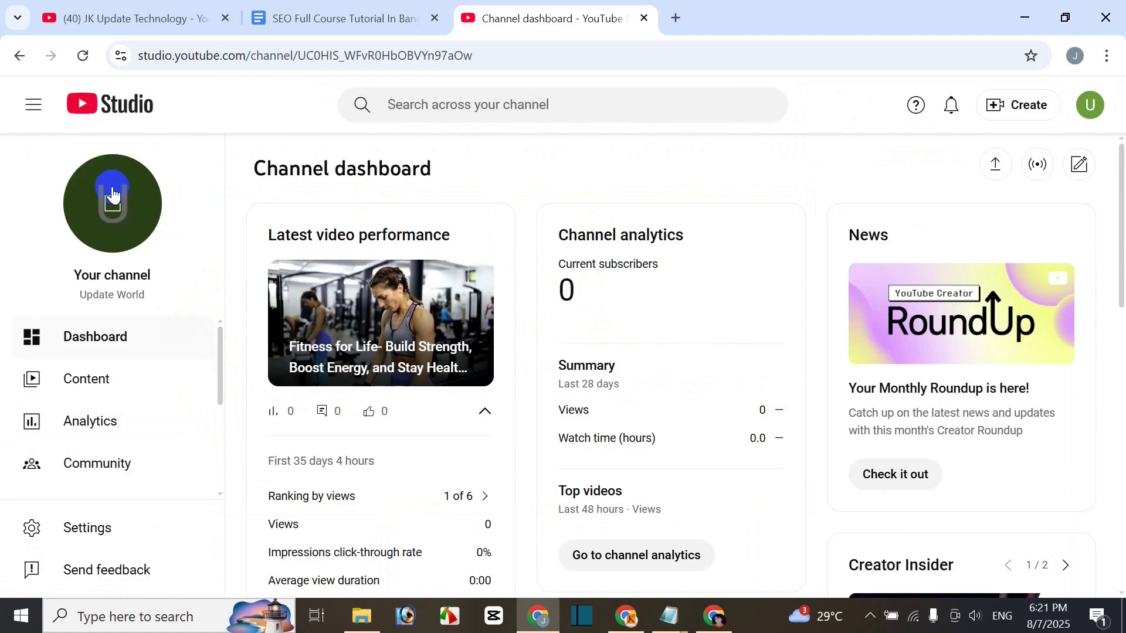
Step: Open the channel's settings in Studio and choose Bangladesh as the country of residence
click(101, 539)
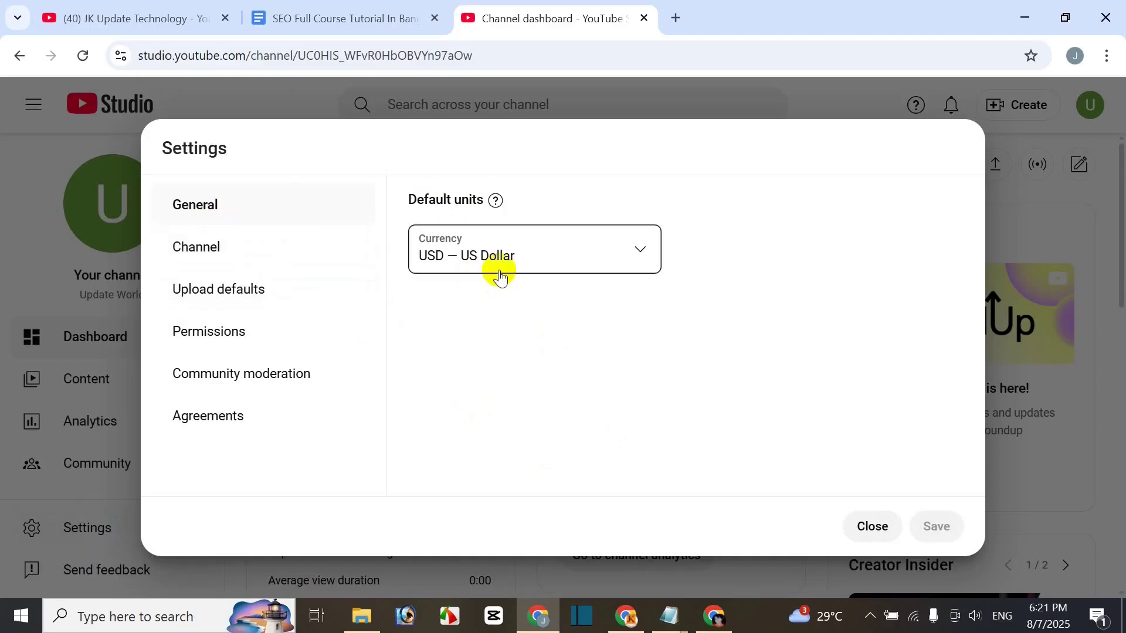
click(204, 246)
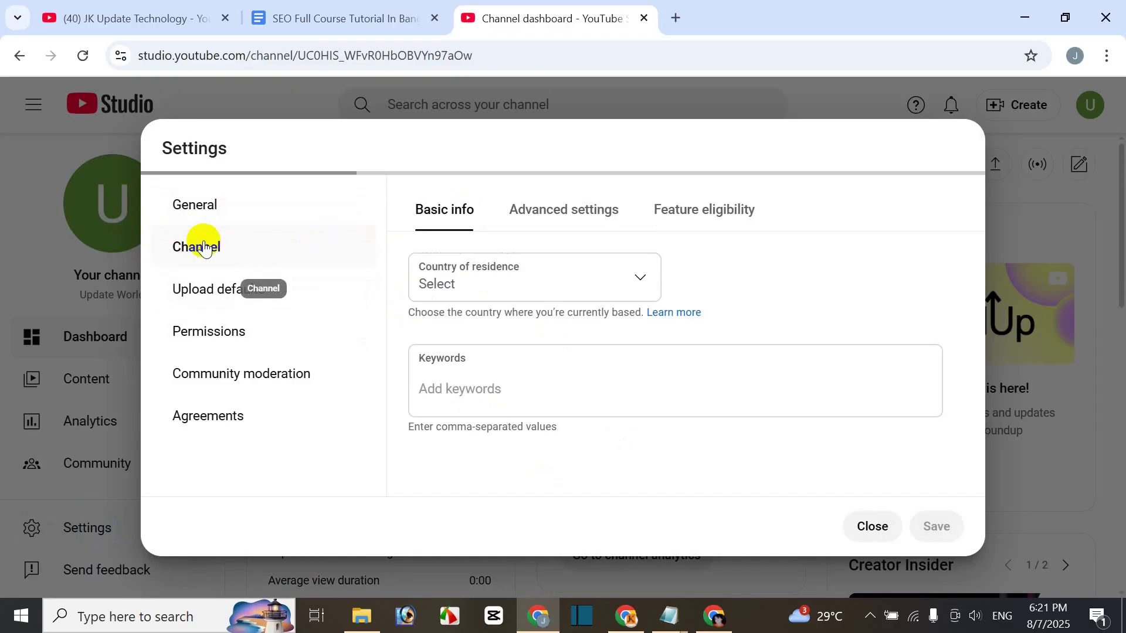
click(463, 283)
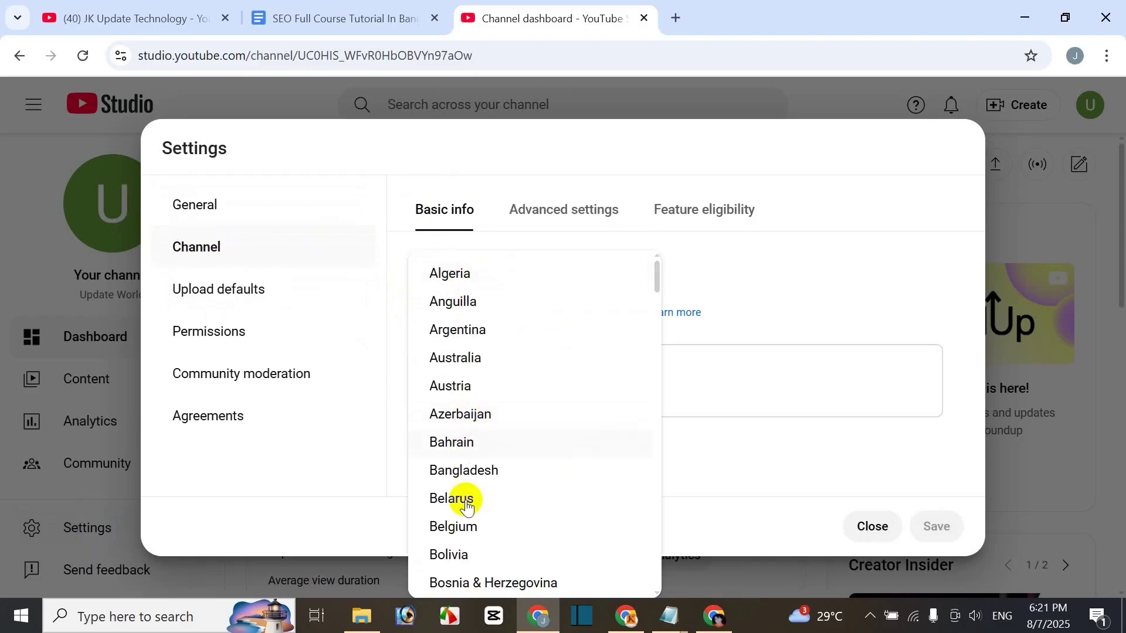
click(474, 479)
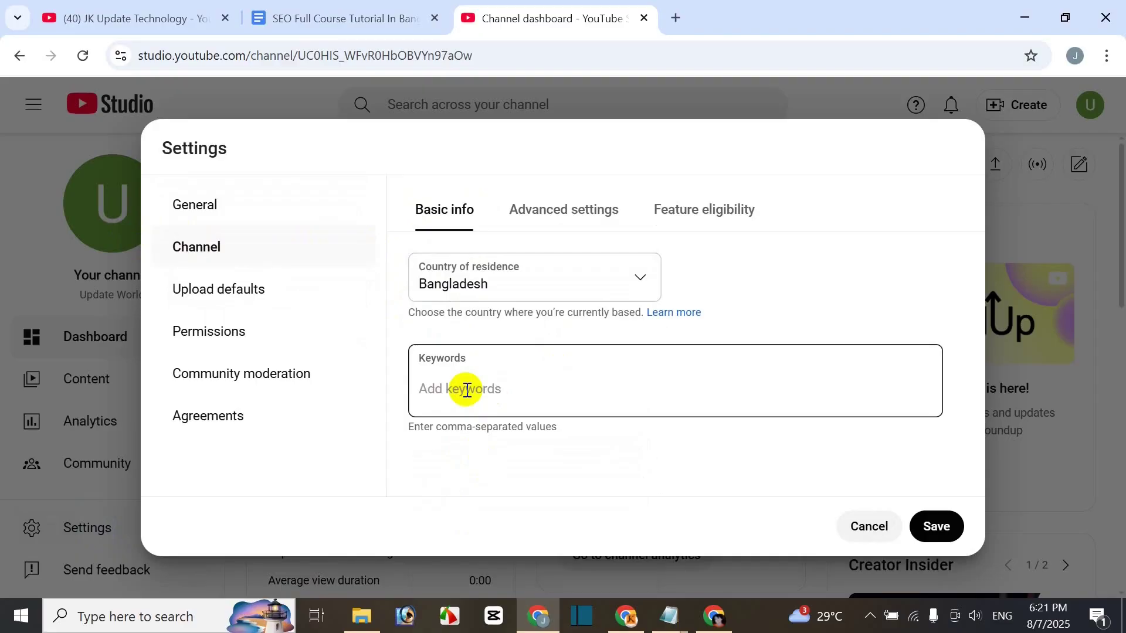
Step: Try the made-for-kids audience options in the channel's advanced settings and choose "No, set this channel as not made for kids"
click(563, 223)
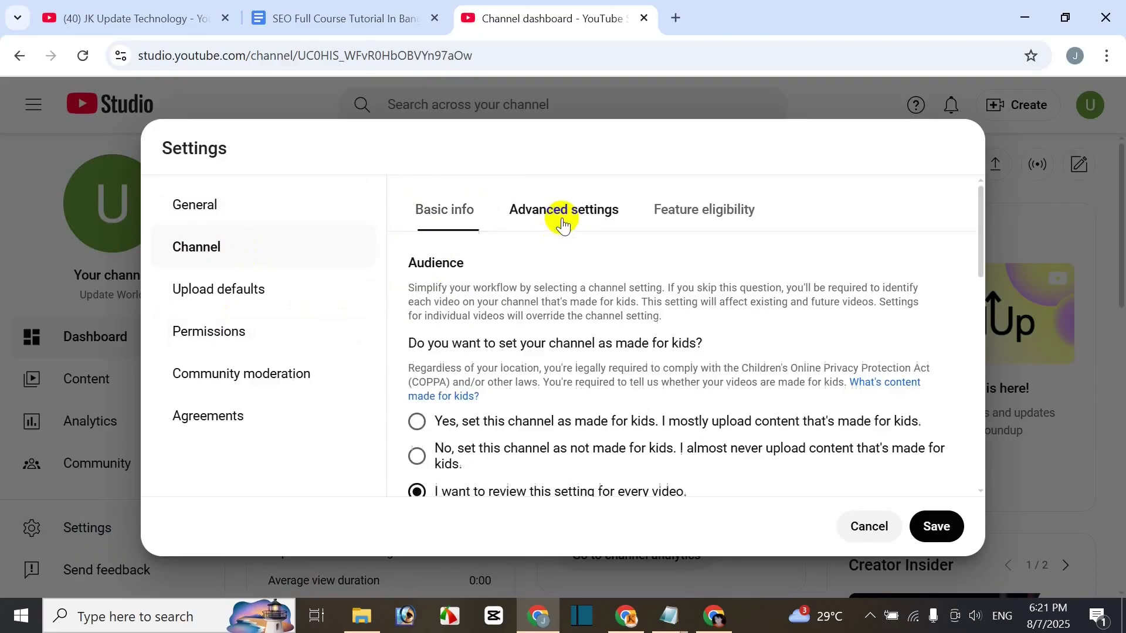
scroll(656, 395, down, 1)
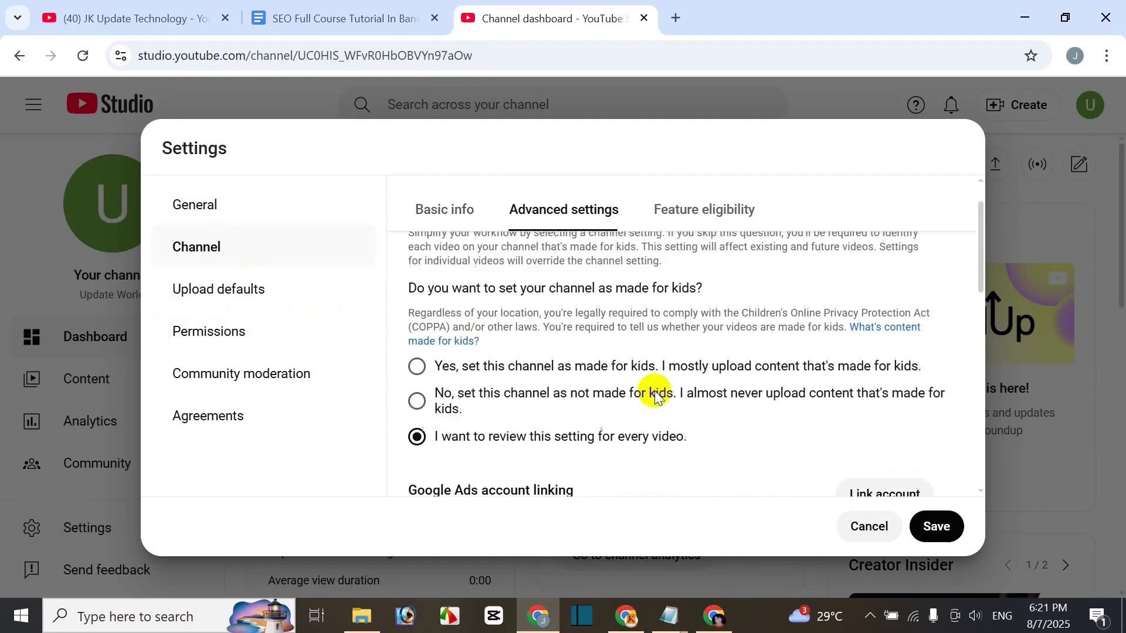
scroll(604, 397, up, 1)
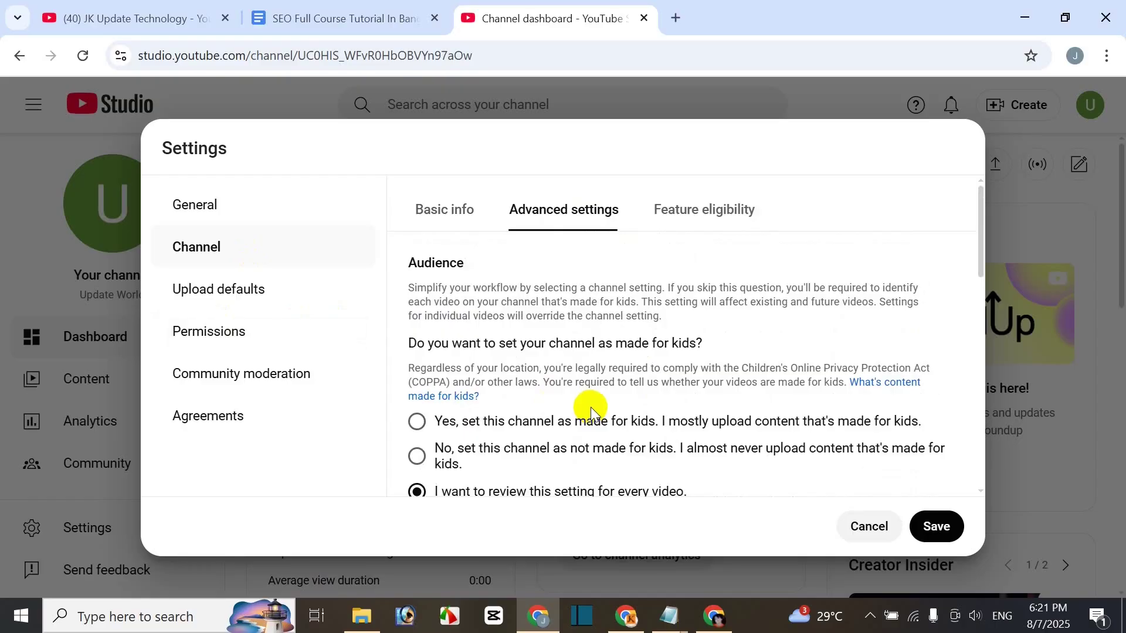
scroll(589, 411, down, 2)
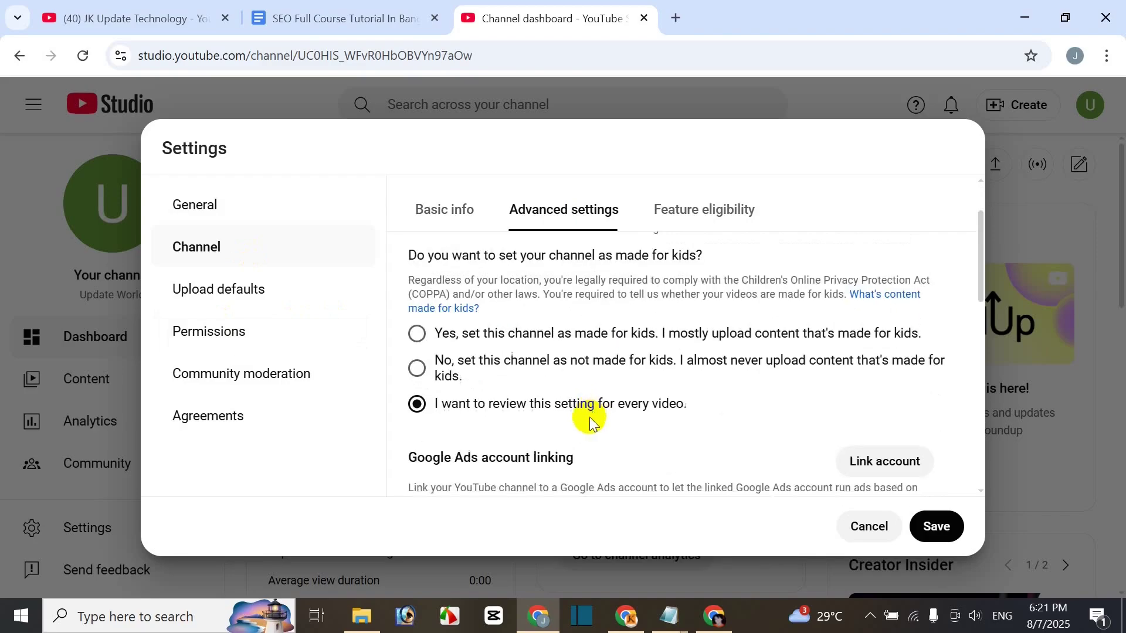
click(418, 334)
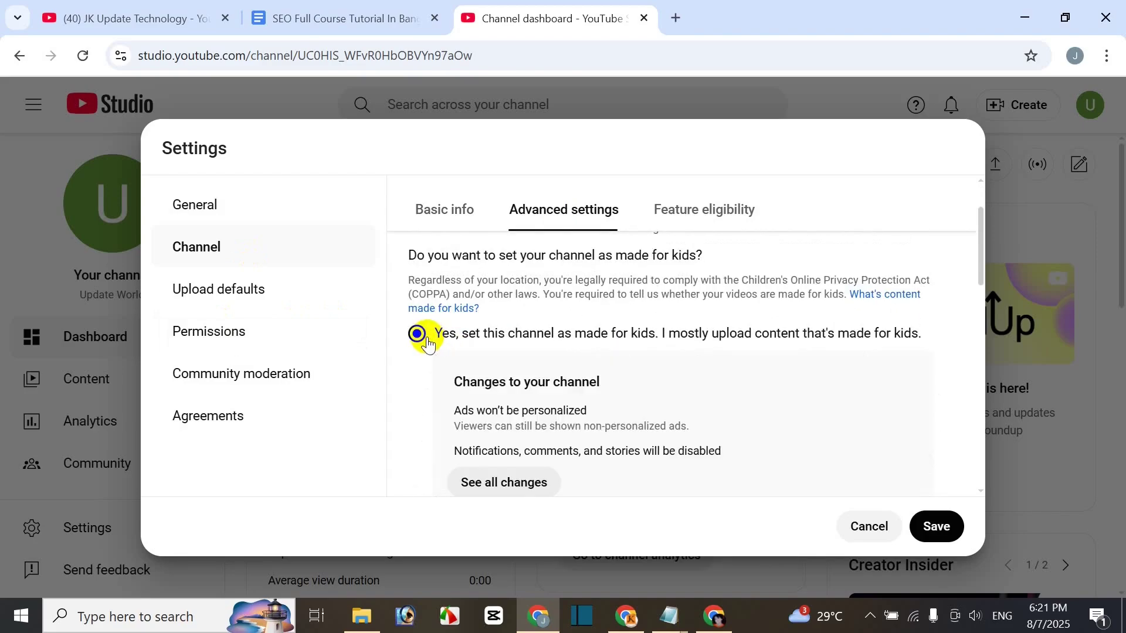
scroll(420, 411, down, 2)
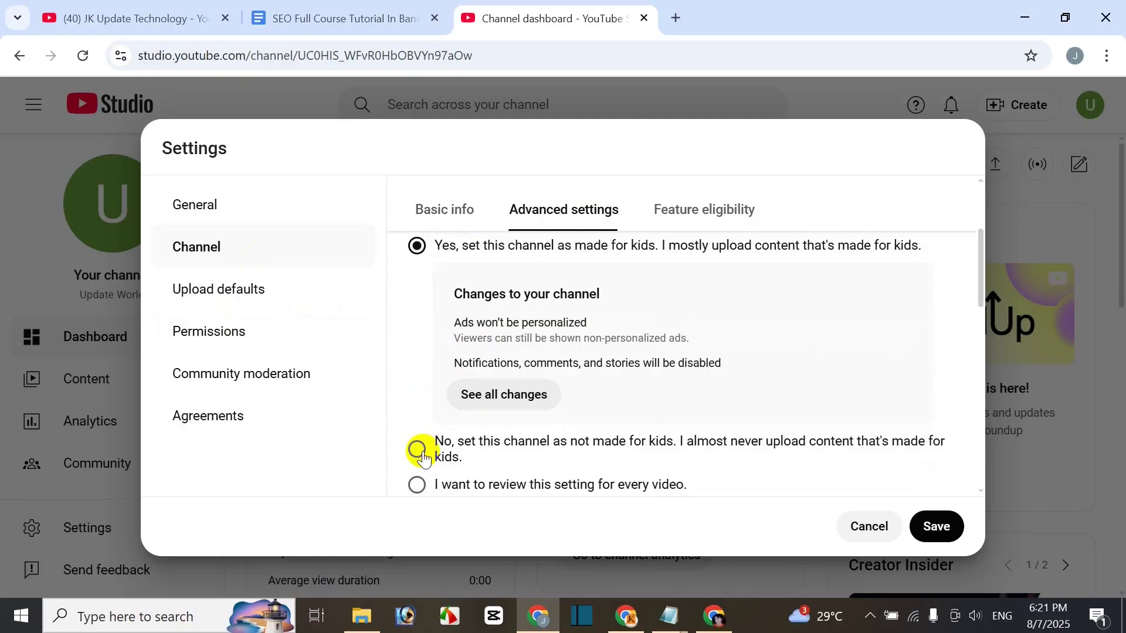
click(421, 451)
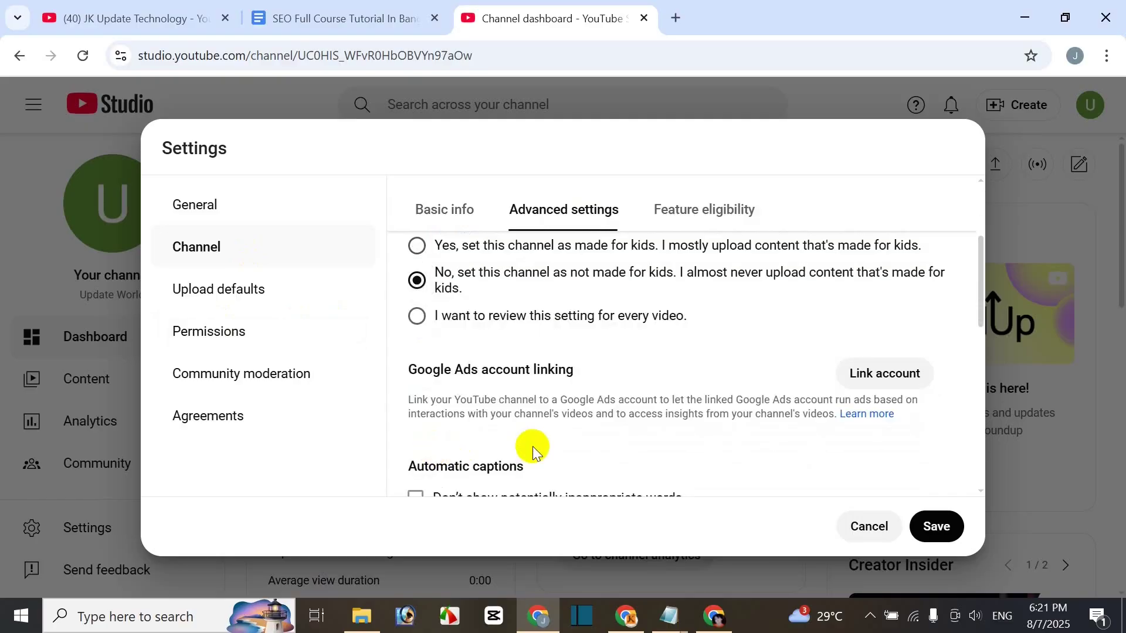
click(443, 321)
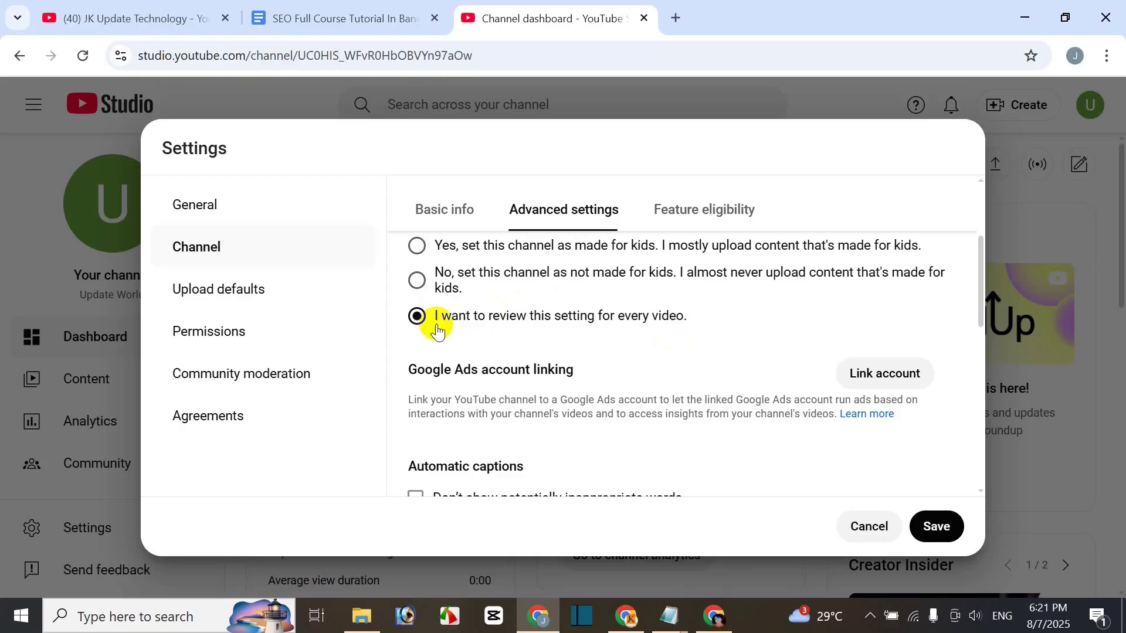
click(428, 287)
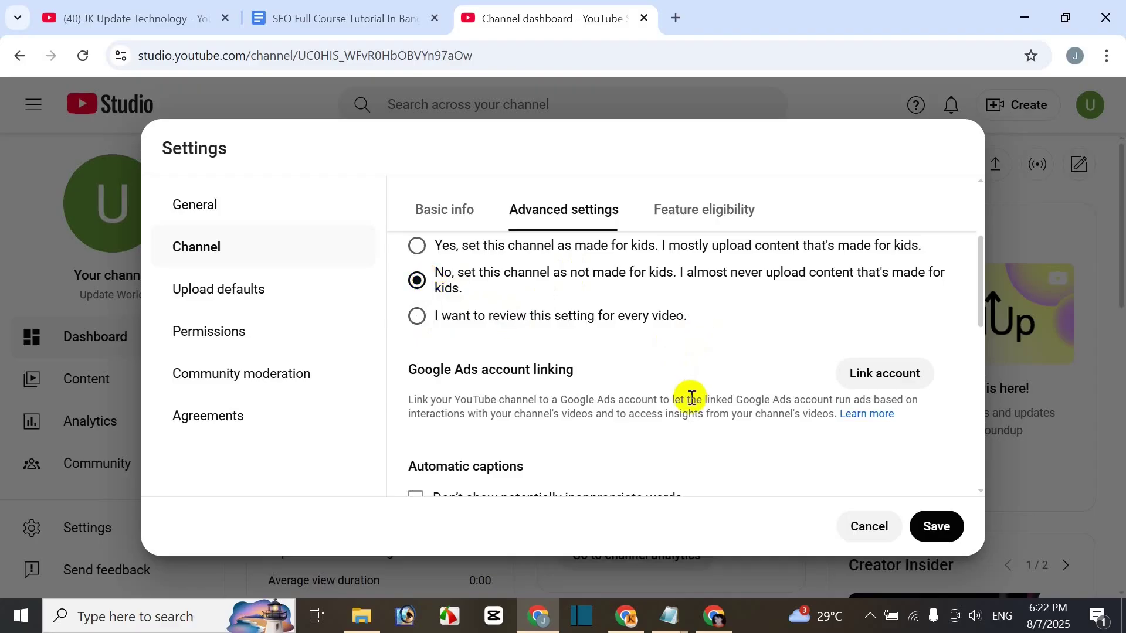
Step: Look through the remaining advanced channel settings and review the standard, intermediate and advanced feature eligibility
scroll(599, 441, down, 3)
scroll(579, 446, up, 3)
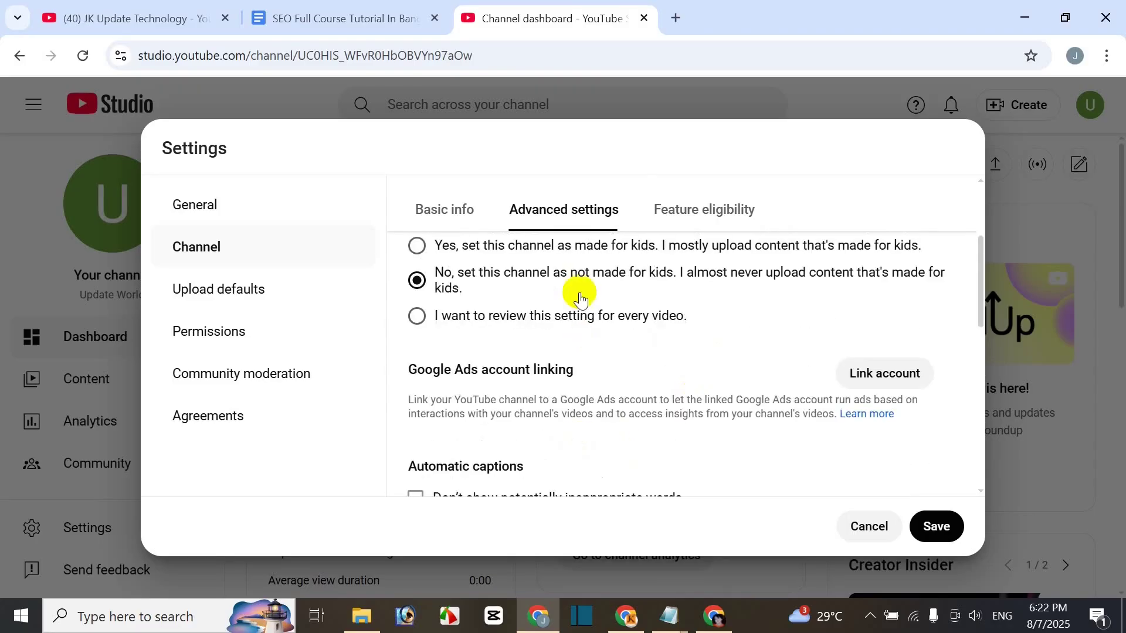
click(704, 209)
scroll(744, 447, down, 1)
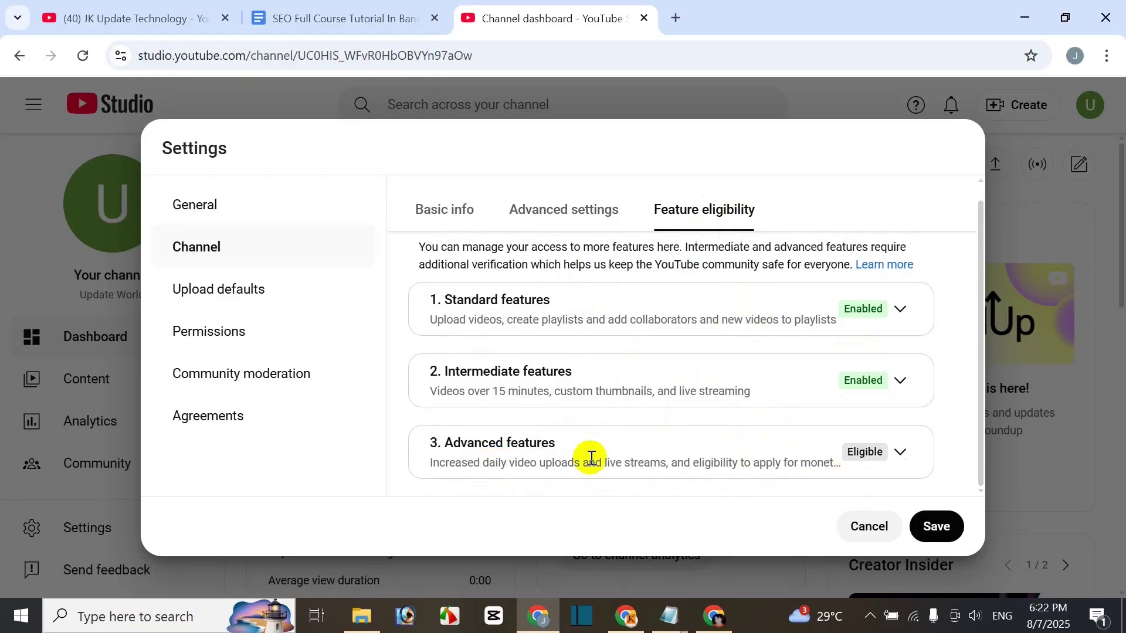
click(955, 535)
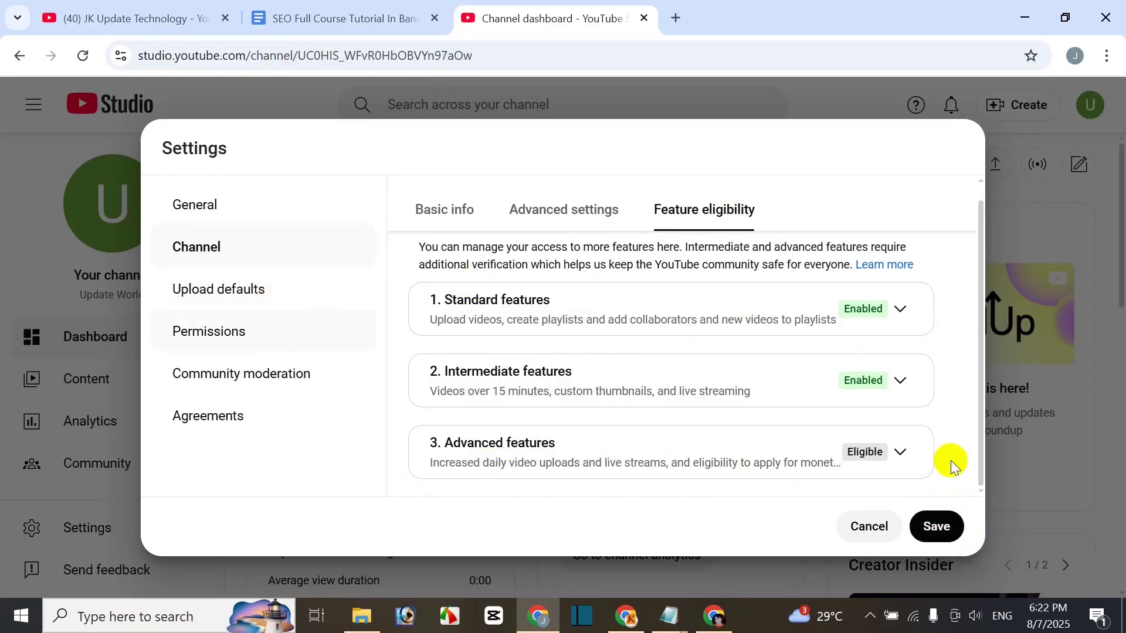
Step: Open the advanced upload defaults and look through the available video categories without choosing one
click(232, 301)
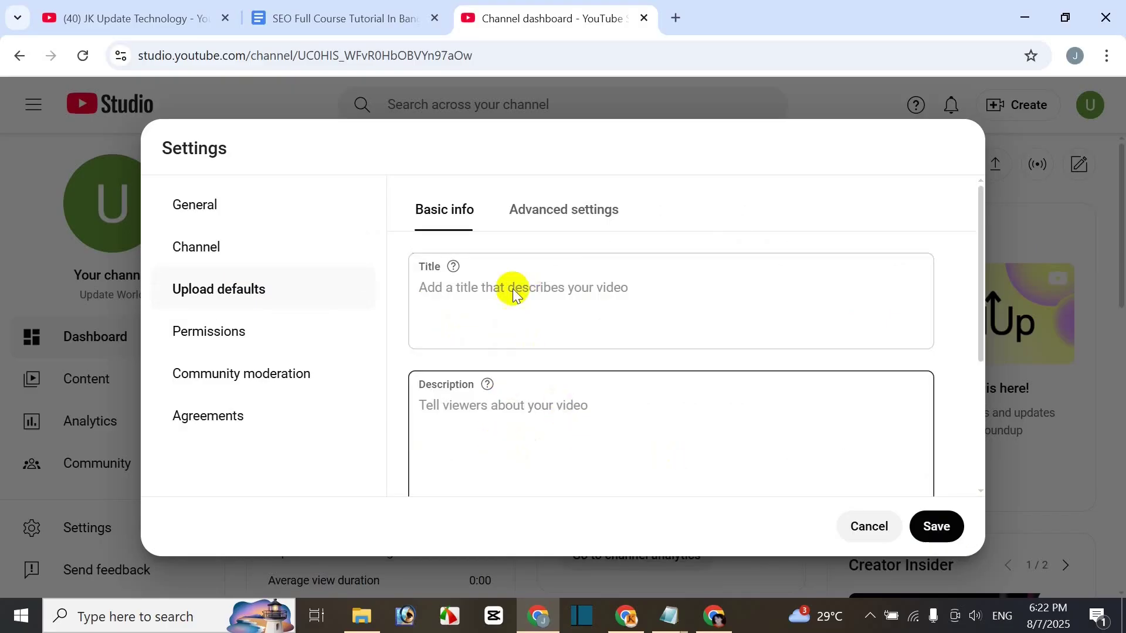
click(567, 218)
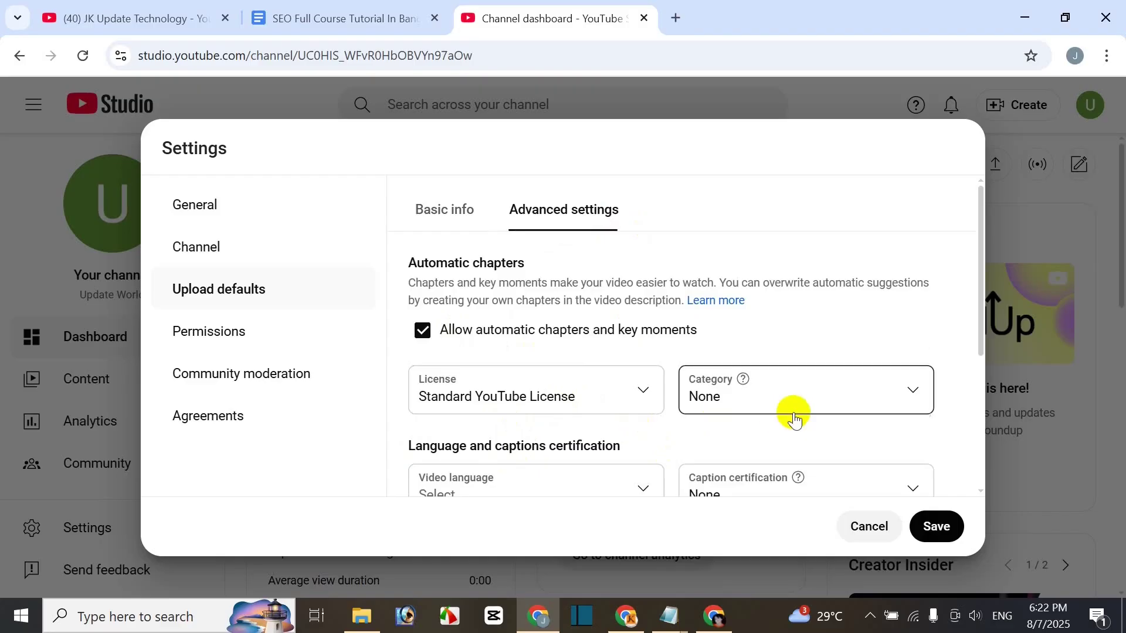
scroll(865, 414, down, 1)
click(756, 309)
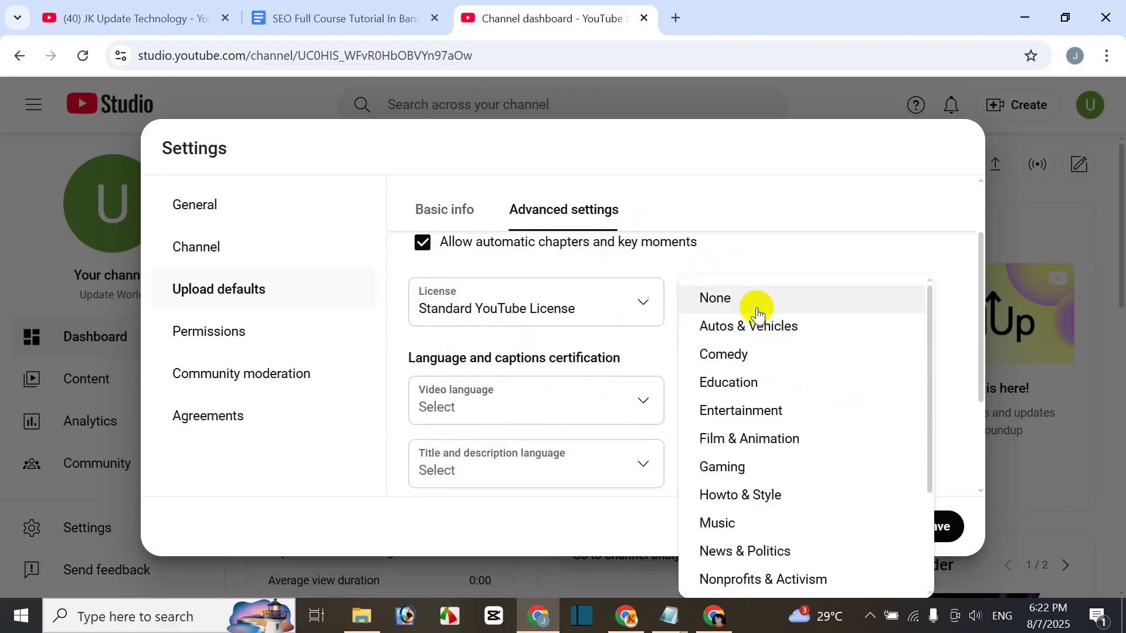
click(792, 246)
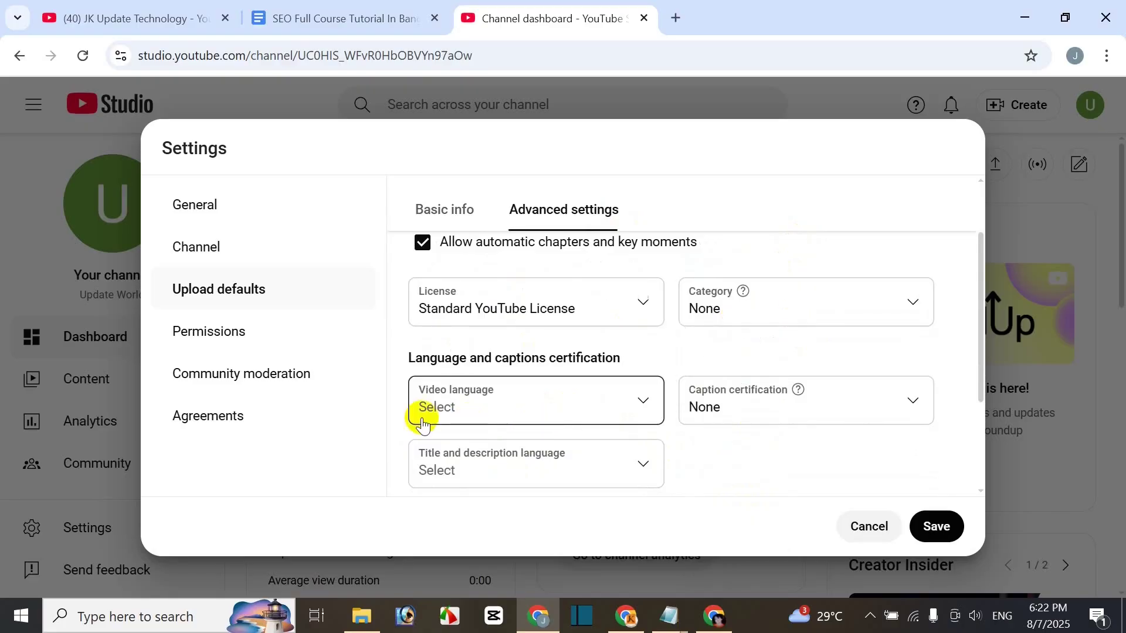
Step: Set the default video language for uploads to Bangla, and discard the settings changes
click(507, 412)
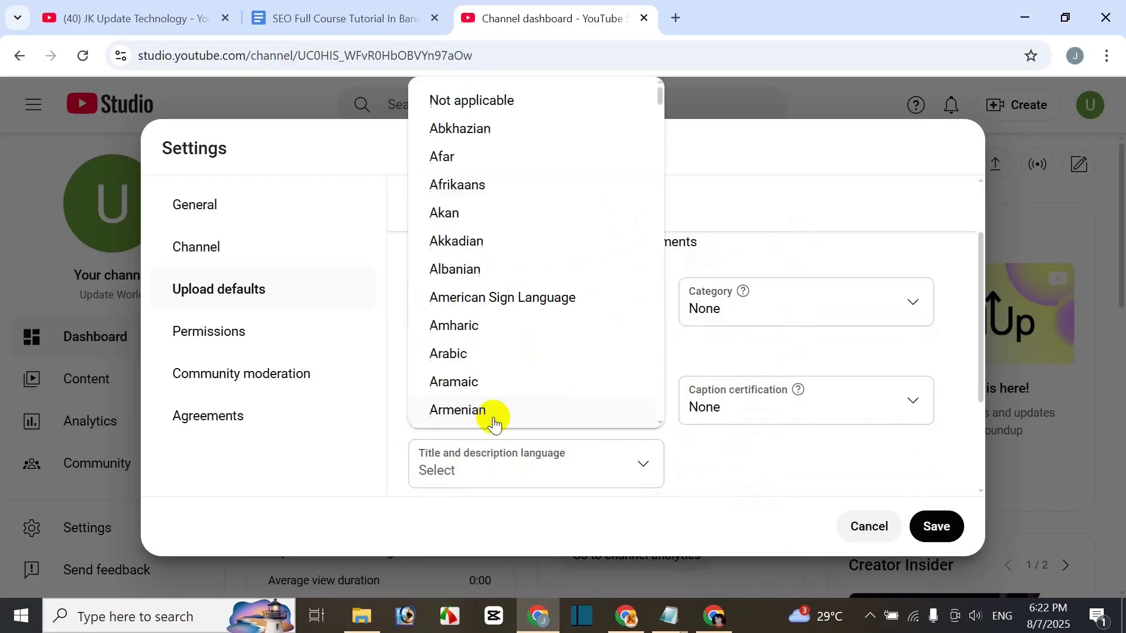
scroll(447, 334, down, 5)
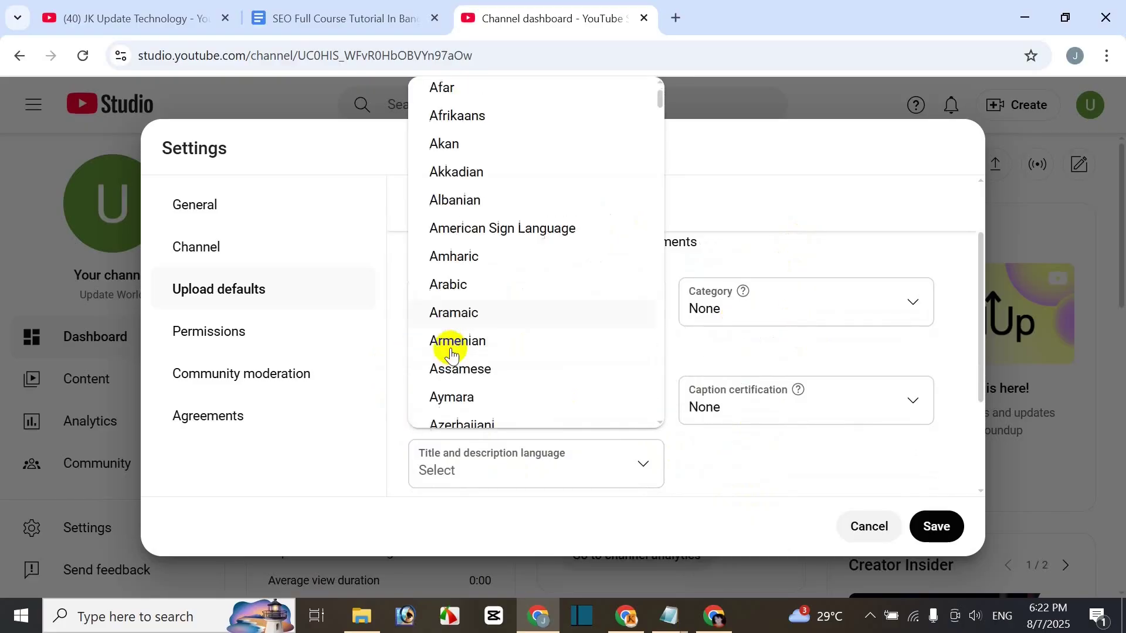
click(459, 288)
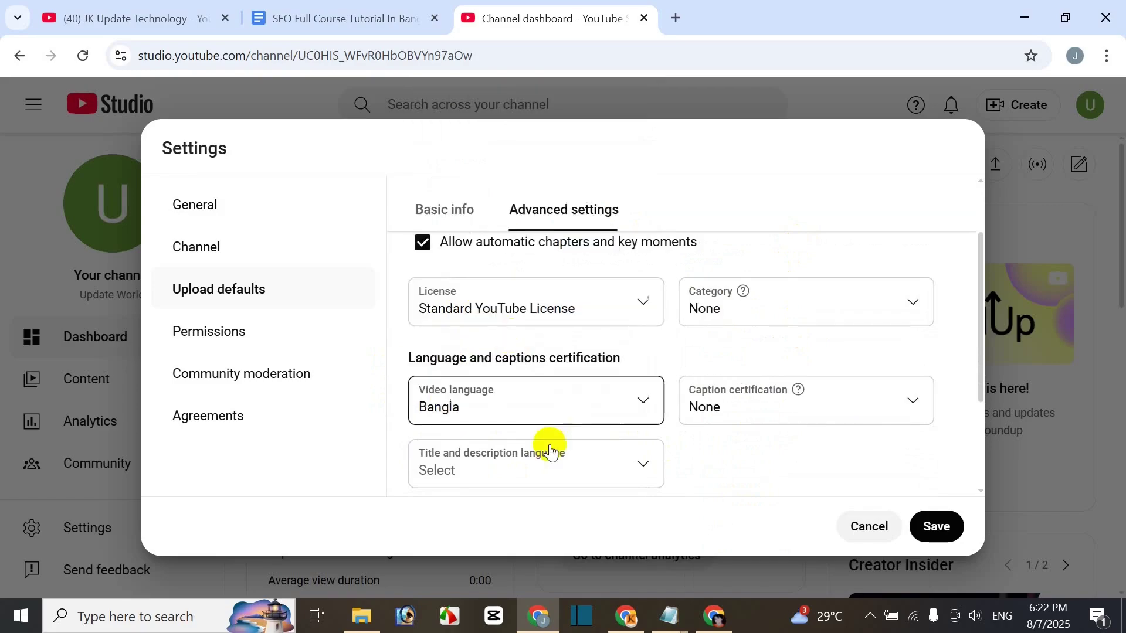
click(936, 524)
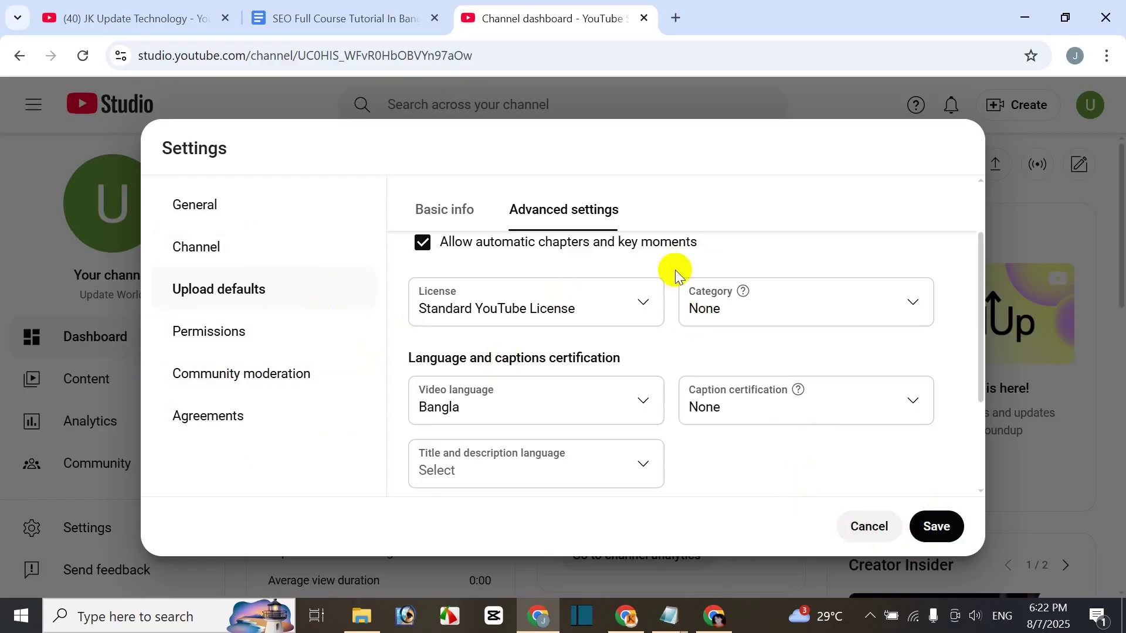
click(868, 526)
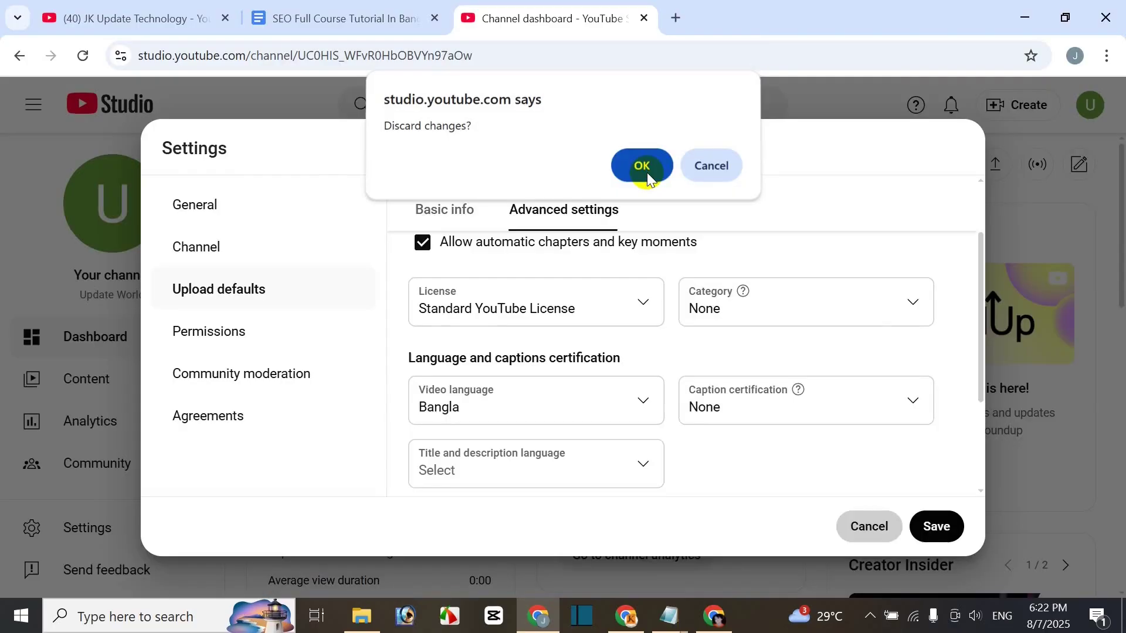
click(644, 170)
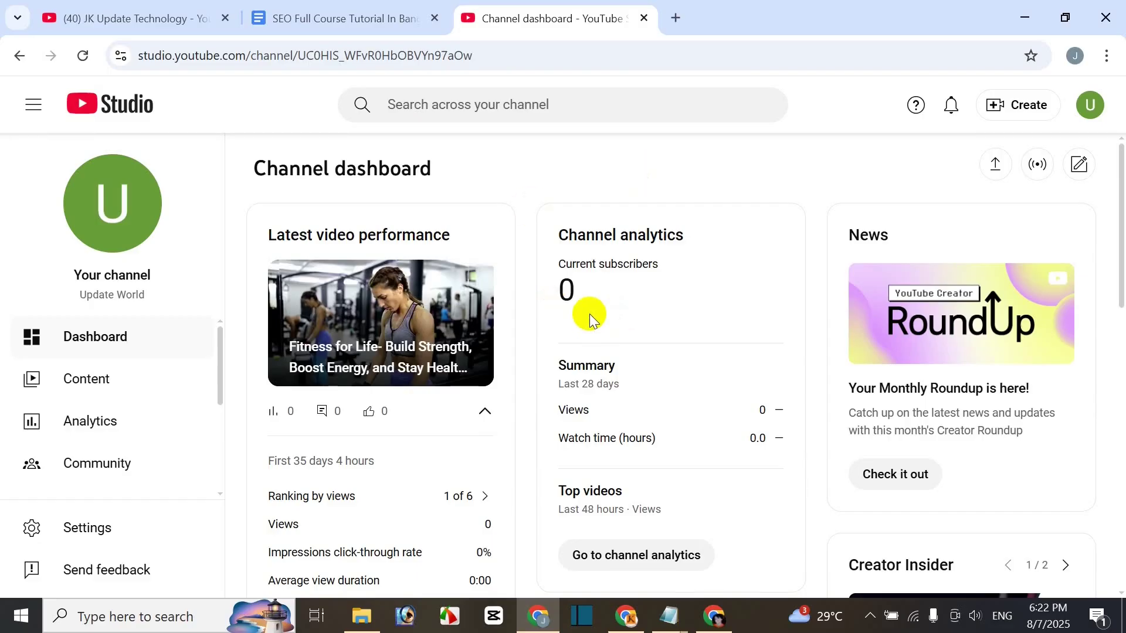
Step: Open the channel customization page of Update World in Studio
scroll(216, 432, down, 2)
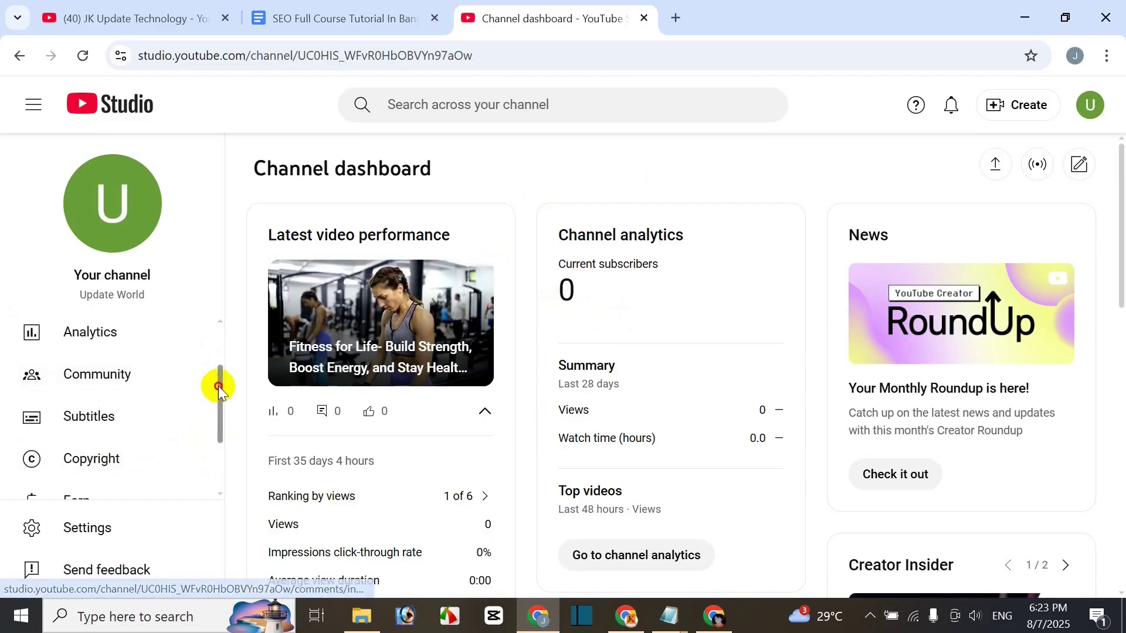
drag(216, 385, 88, 459)
click(102, 434)
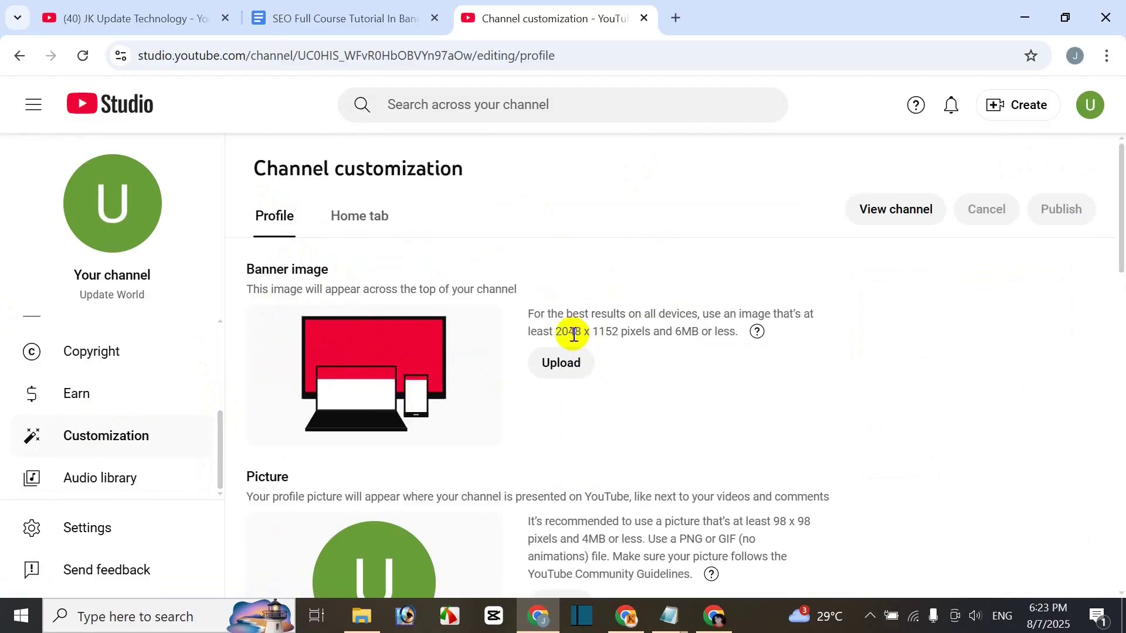
Step: Review the recommended size and file limits for the channel's banner image and profile picture
drag(573, 334, 636, 334)
click(653, 317)
drag(542, 332, 680, 324)
click(681, 334)
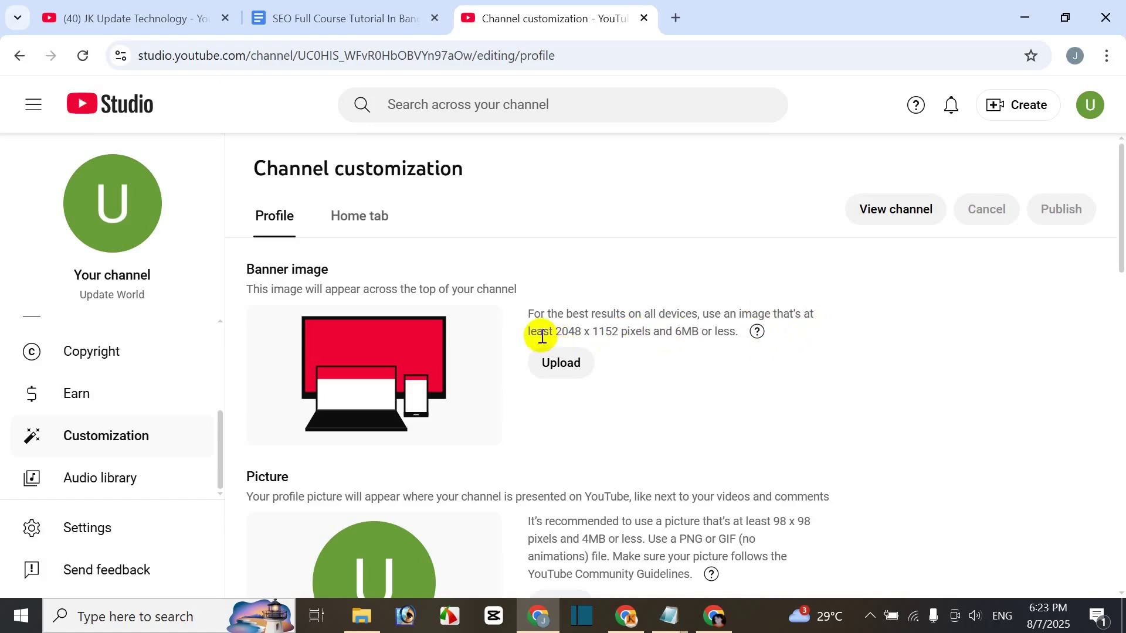
drag(542, 336, 586, 334)
click(614, 335)
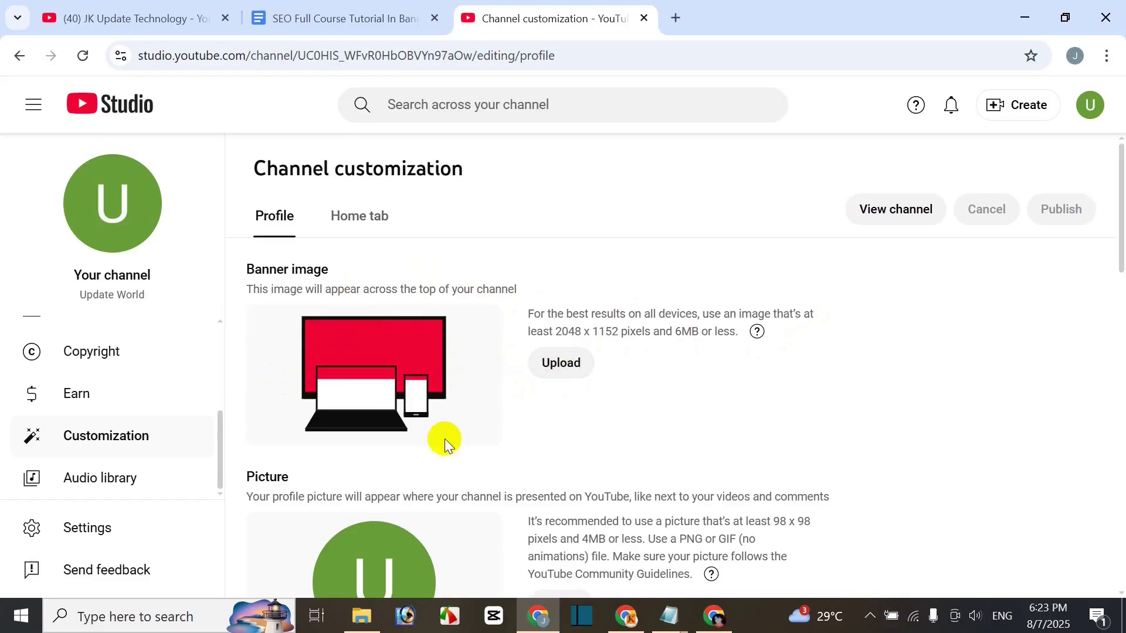
scroll(479, 474, down, 4)
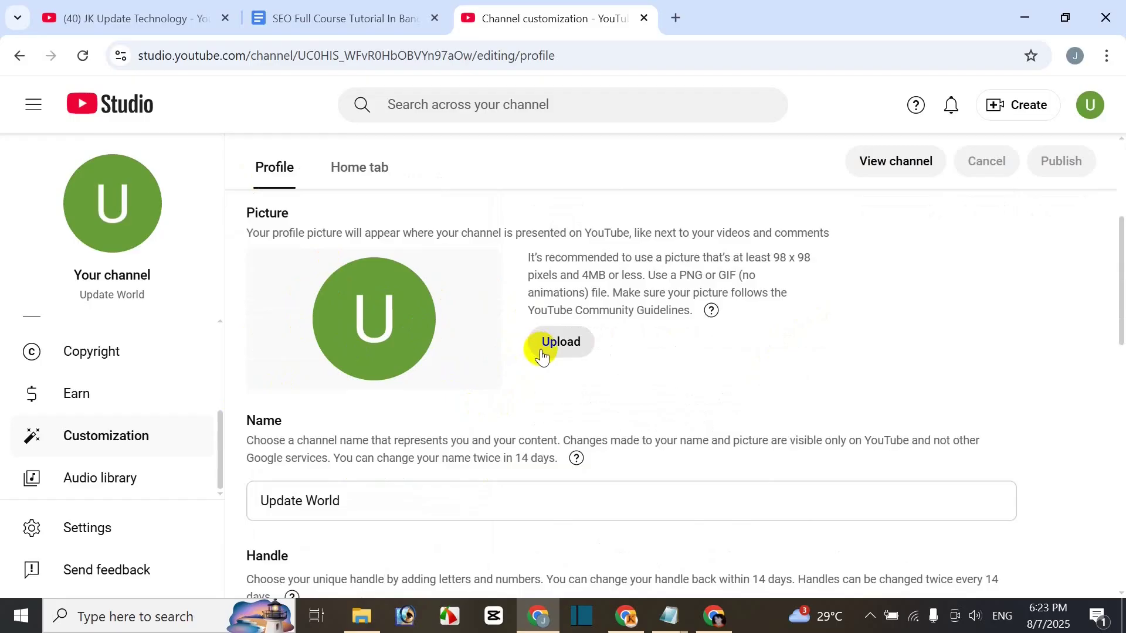
Step: Review the profile picture's file requirements and the channel's name, handle and description fields
drag(606, 275, 702, 276)
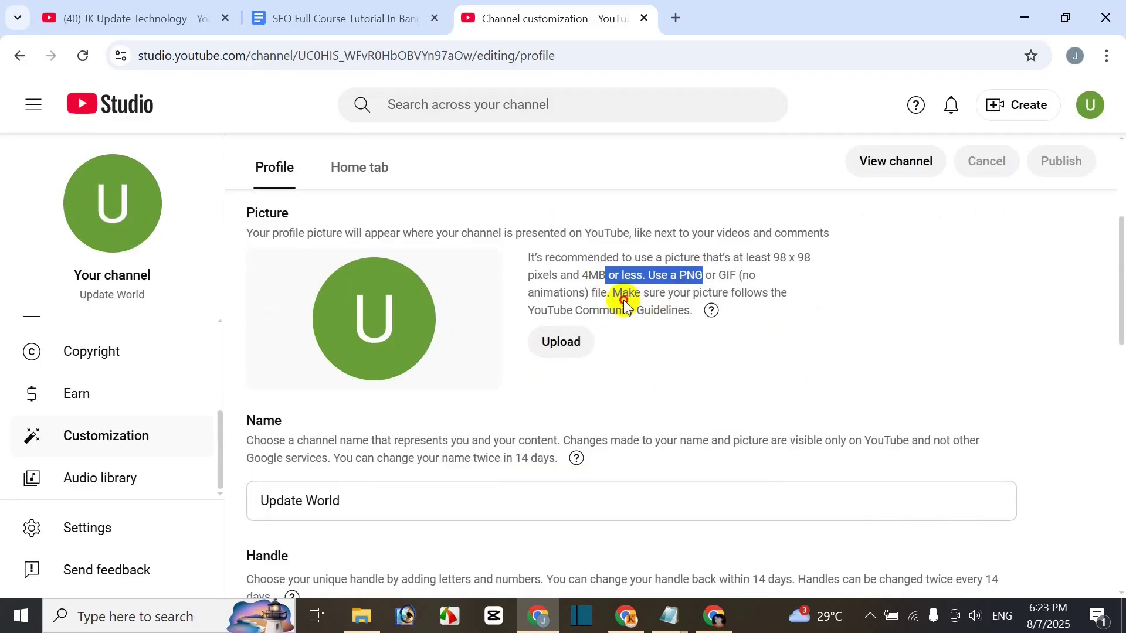
drag(623, 299, 740, 277)
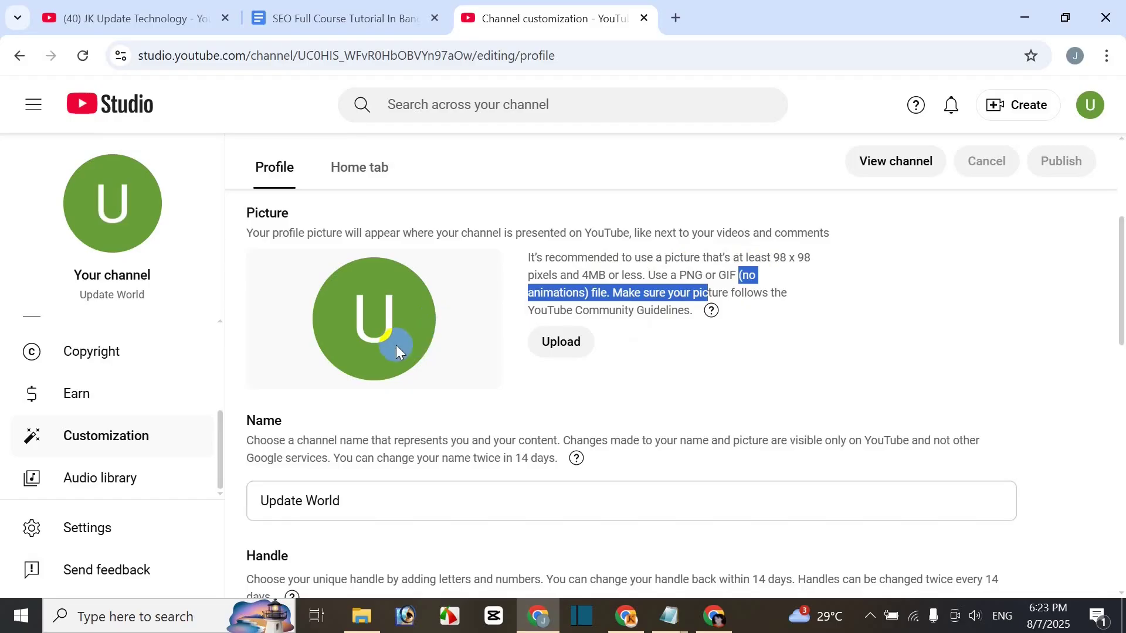
scroll(396, 346, down, 3)
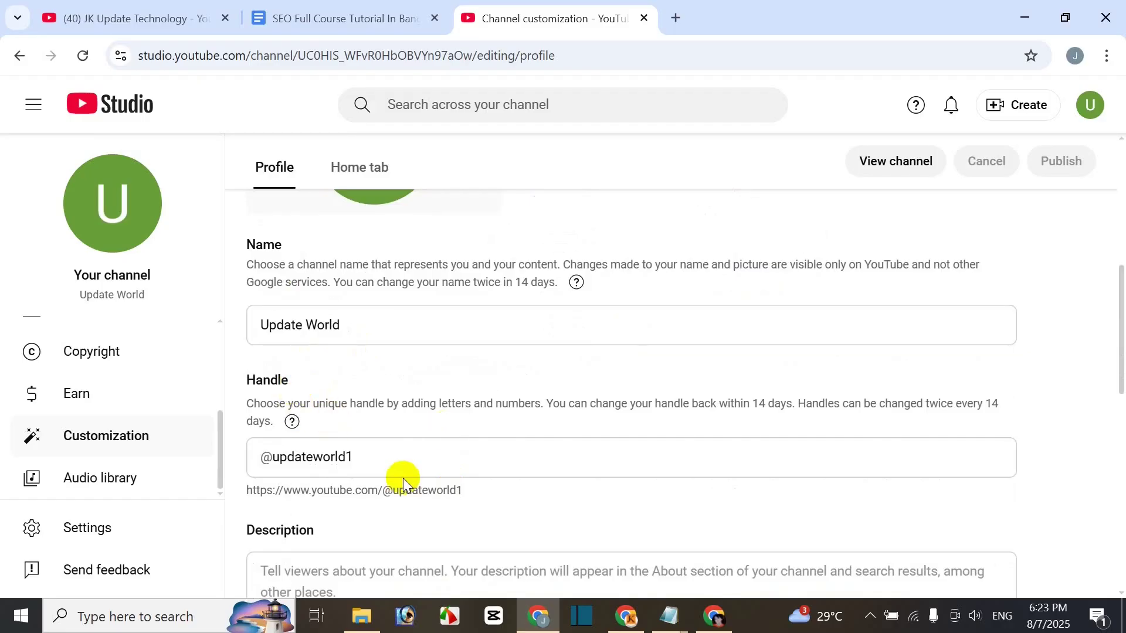
scroll(415, 465, down, 3)
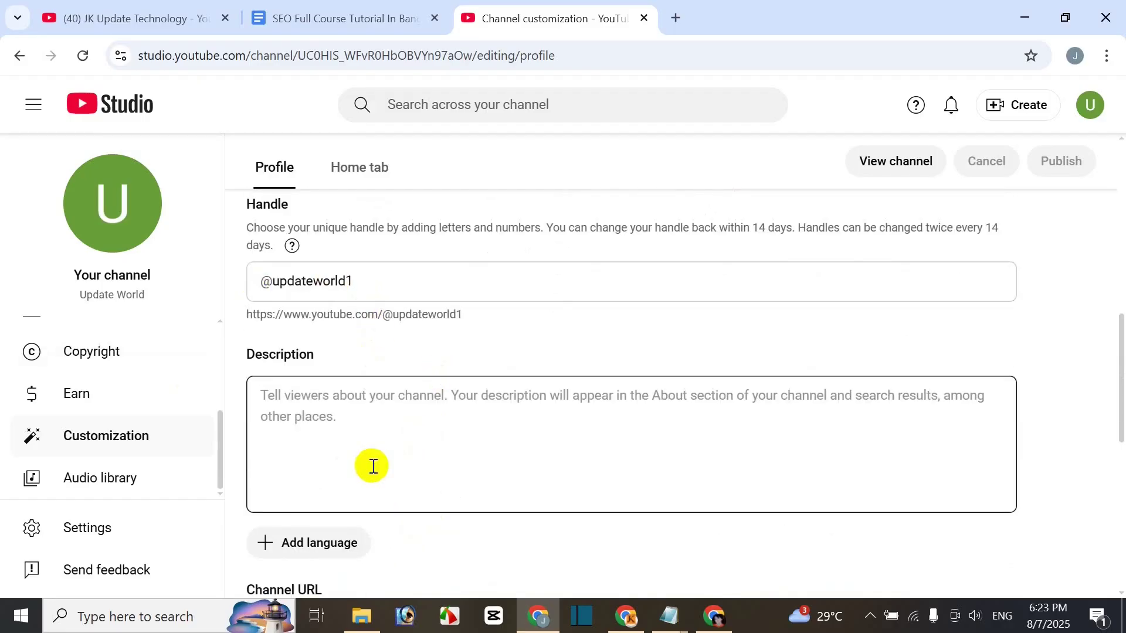
Step: Switch to the YouTube SEO course notes in Google Docs, skim the keyword research section, and return to the channel customization page
click(304, 22)
scroll(508, 516, down, 6)
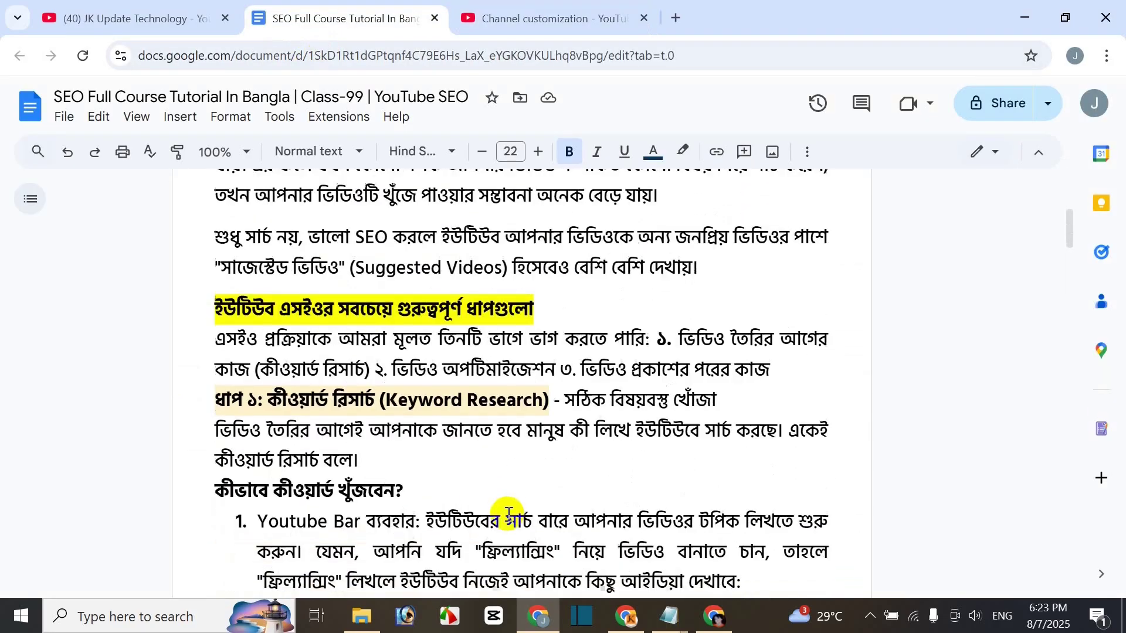
scroll(507, 521, down, 5)
scroll(506, 521, up, 6)
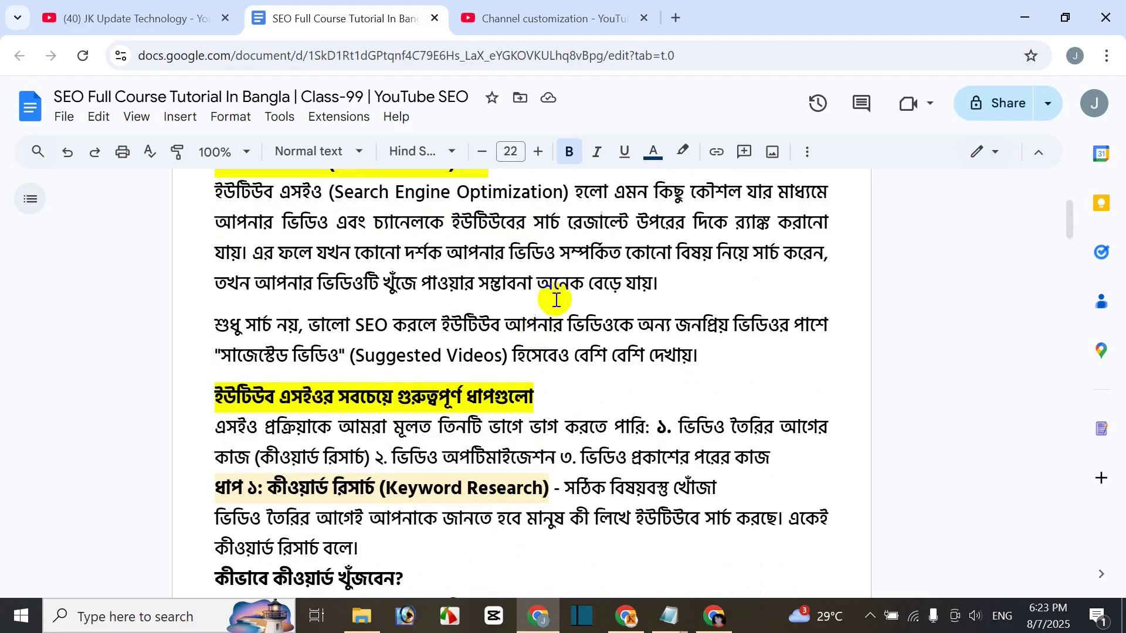
click(531, 8)
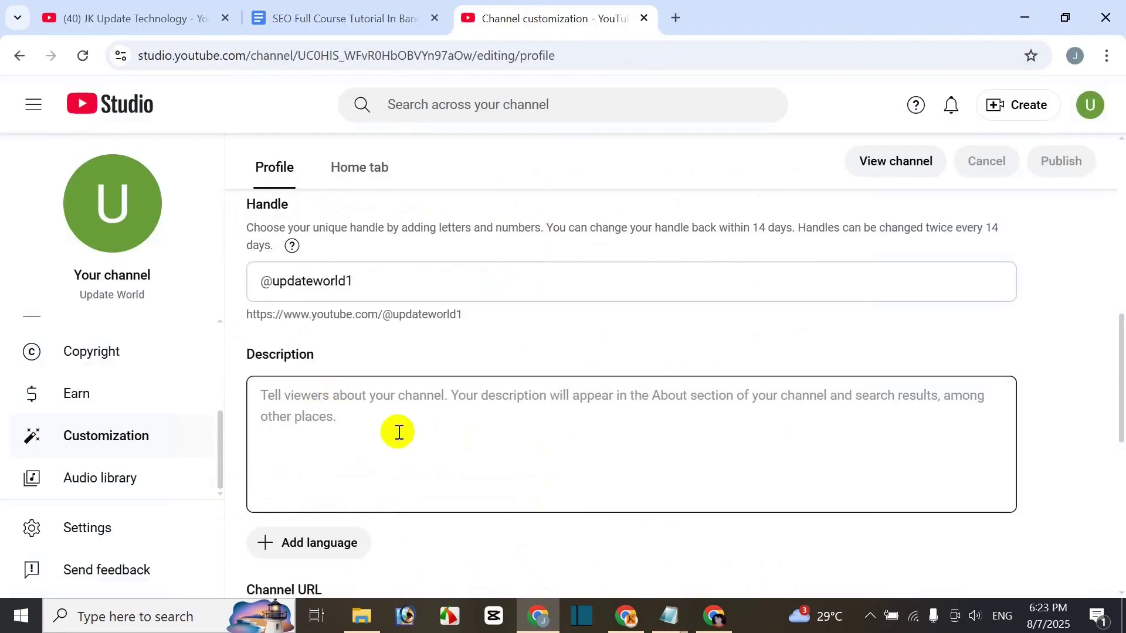
Step: Review the channel URL, external links, contact email and video watermark options, including the recommended watermark image size and formats
scroll(533, 460, down, 3)
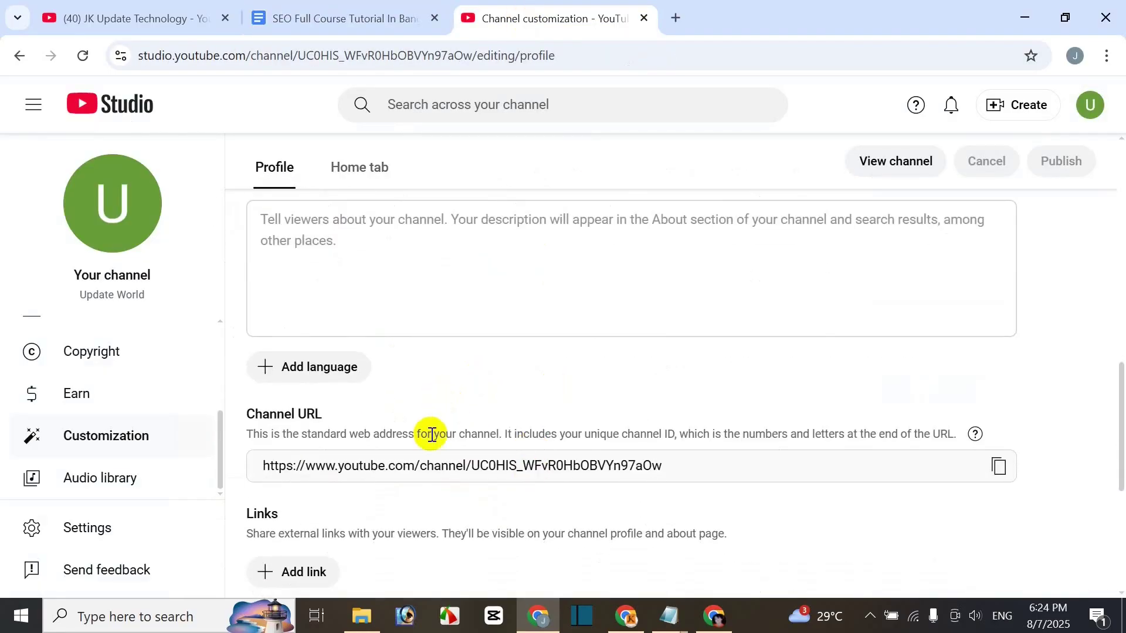
scroll(621, 482, down, 3)
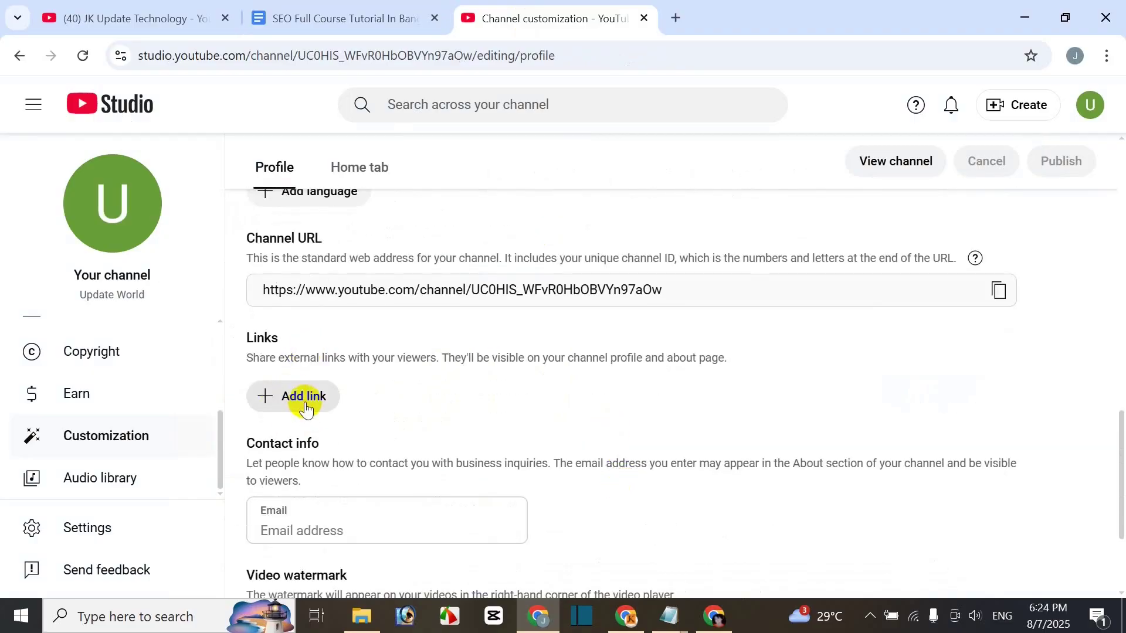
scroll(314, 416, down, 2)
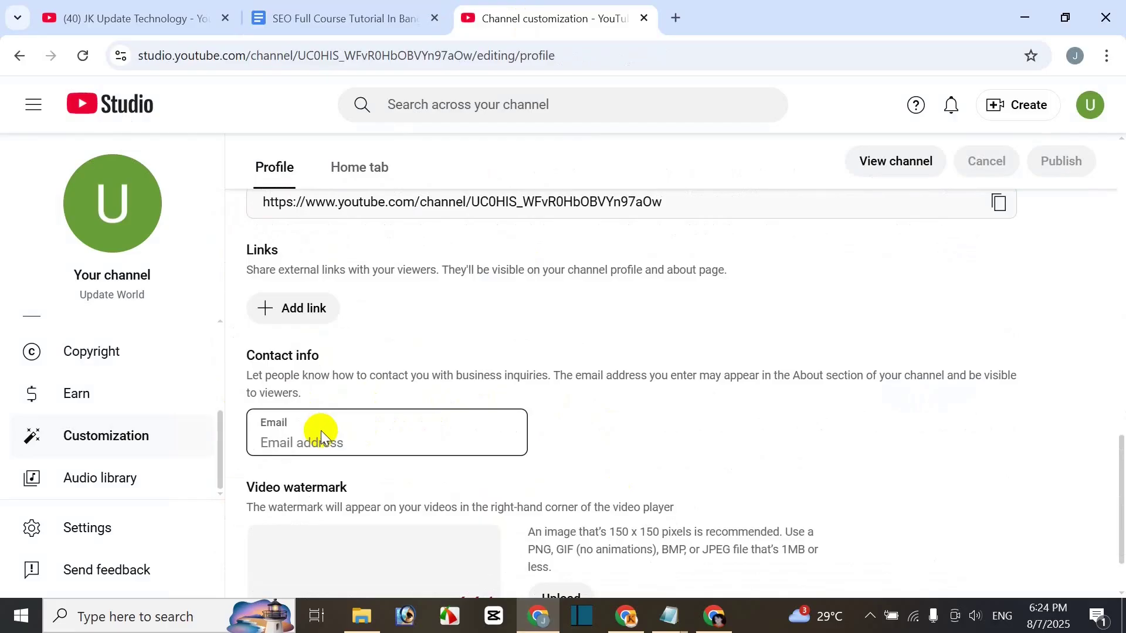
scroll(665, 507, down, 2)
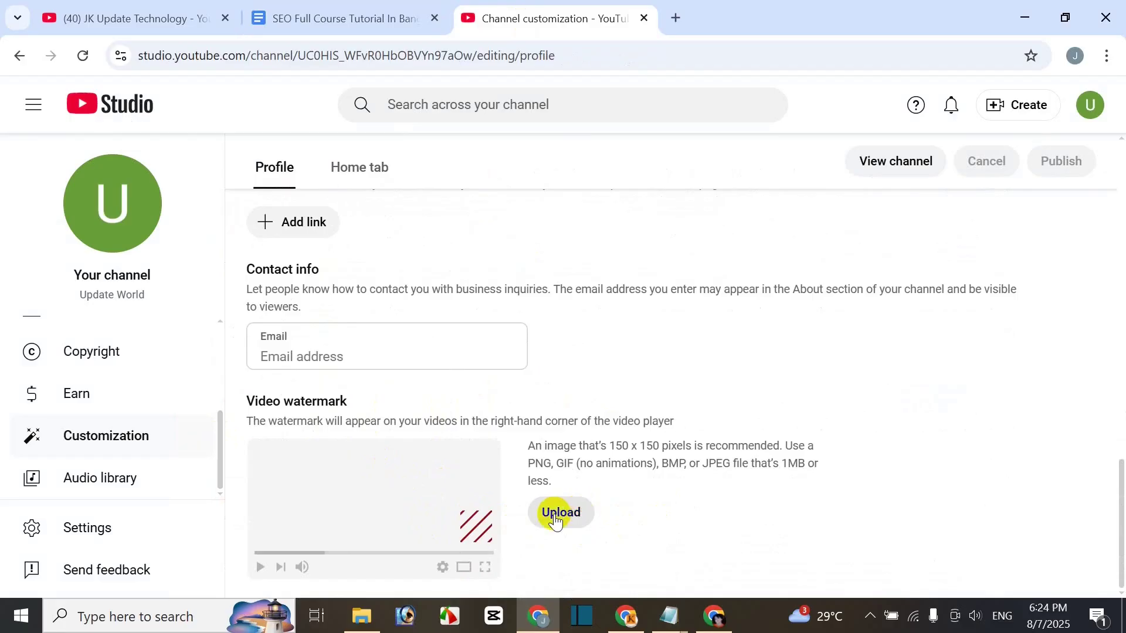
drag(616, 444, 683, 450)
drag(597, 466, 602, 467)
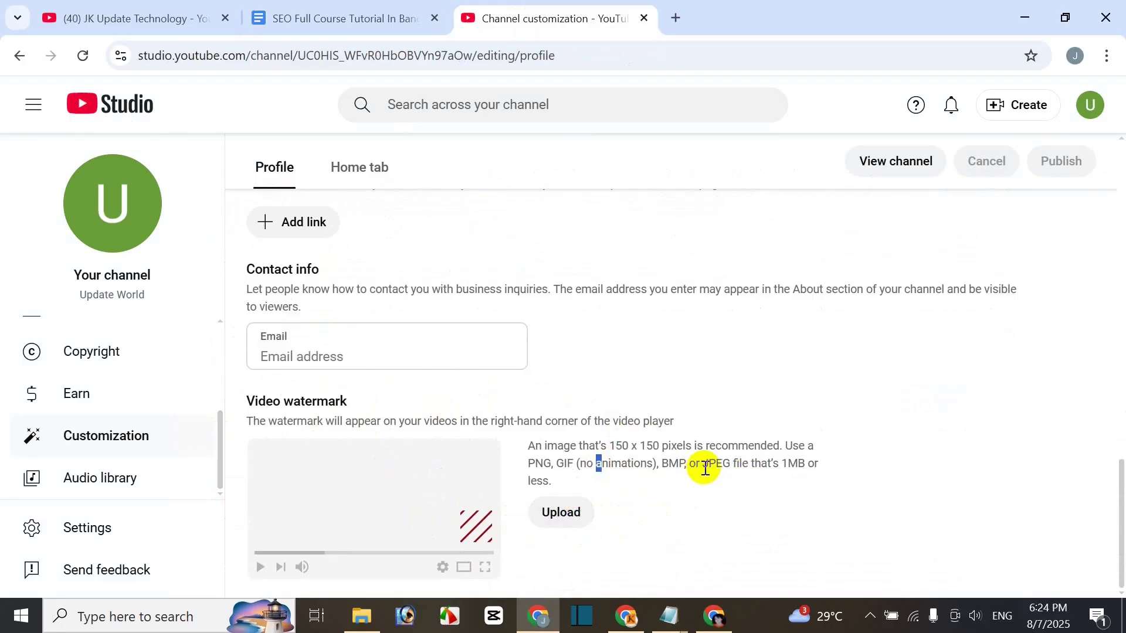
Step: Open the channel's home tab customization and examine its homepage layout sections, from For You to Posts
scroll(563, 455, up, 15)
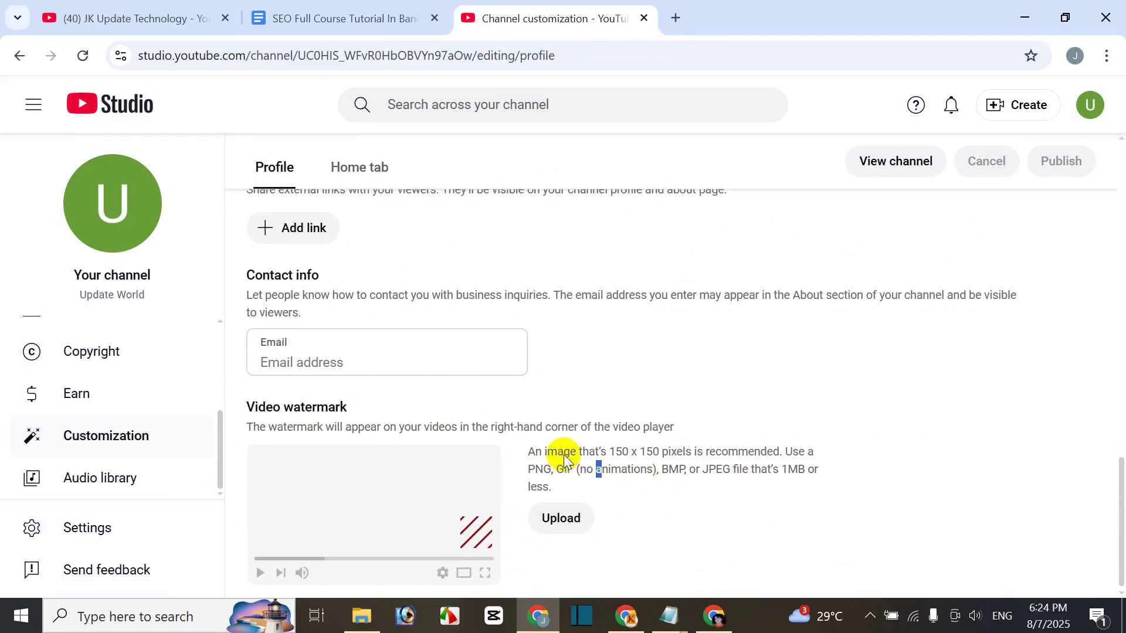
scroll(564, 454, up, 5)
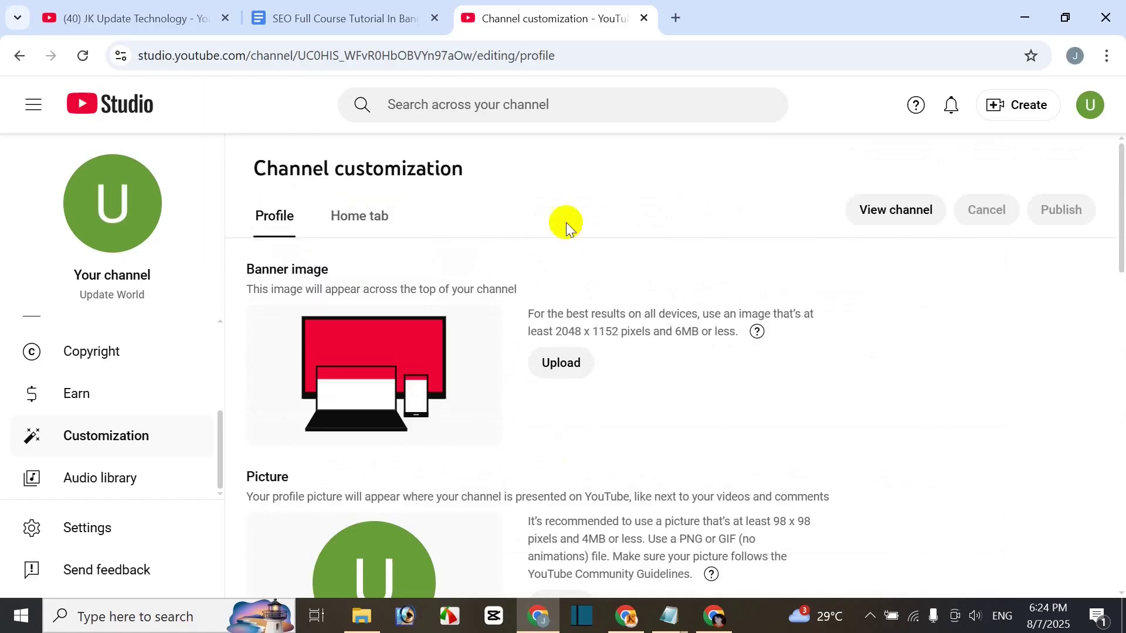
click(377, 217)
scroll(576, 302, down, 1)
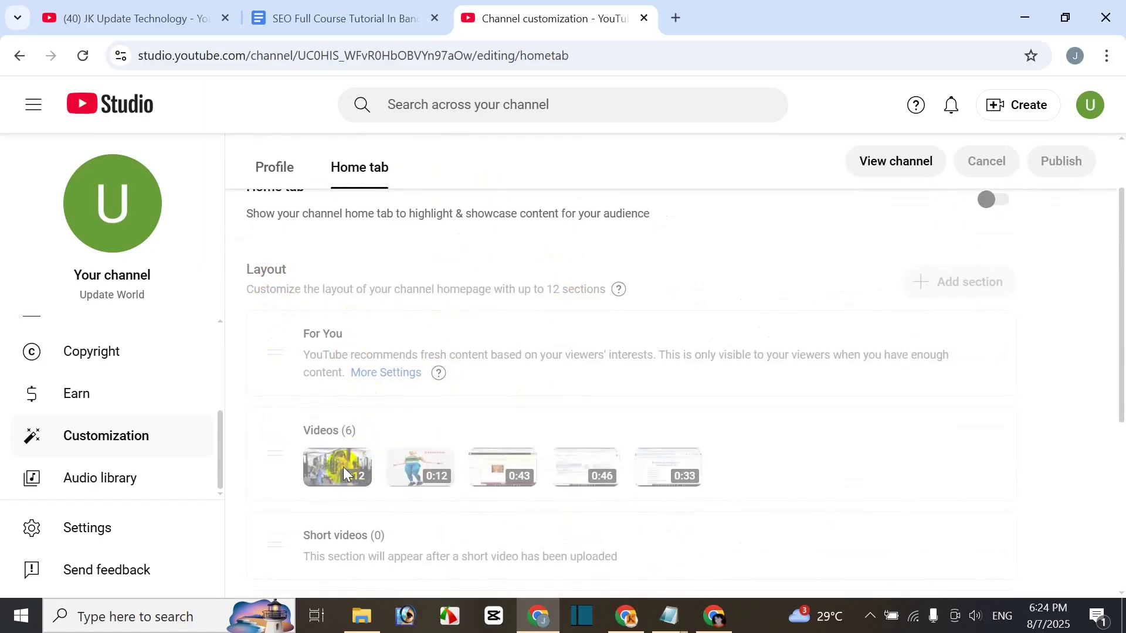
scroll(430, 377, down, 3)
scroll(467, 538, down, 3)
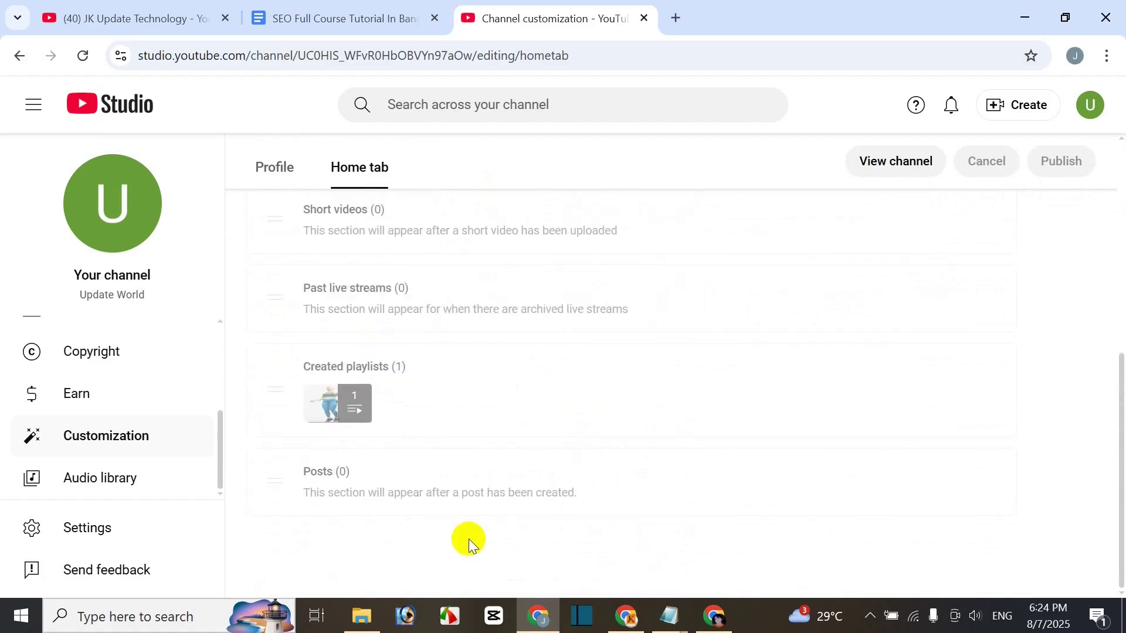
scroll(469, 540, up, 7)
scroll(469, 540, up, 1)
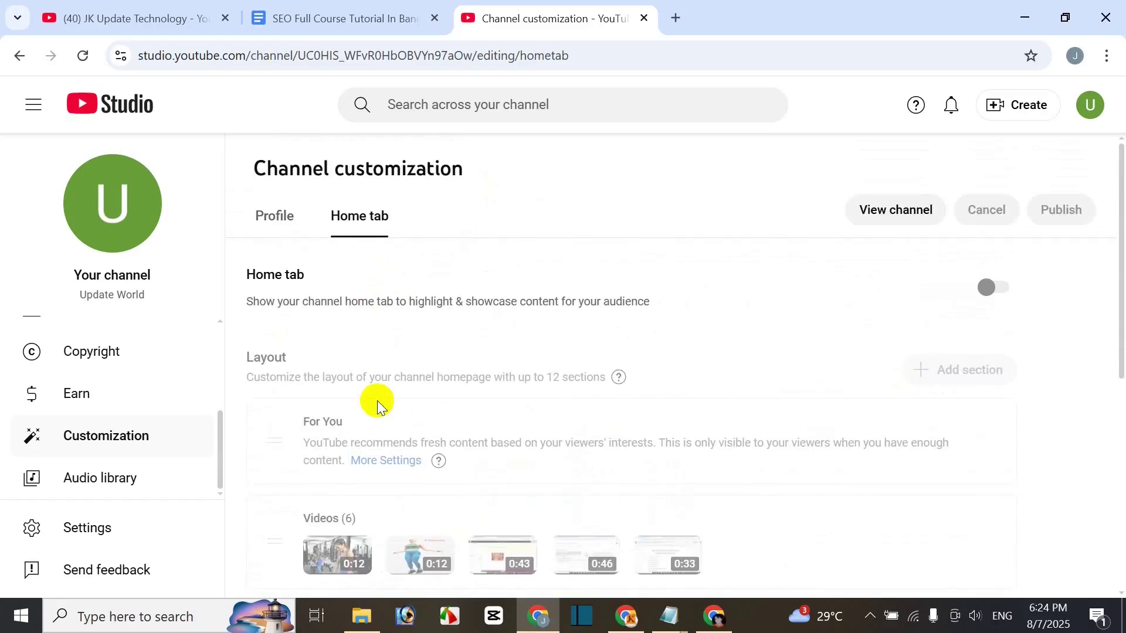
scroll(484, 495, down, 5)
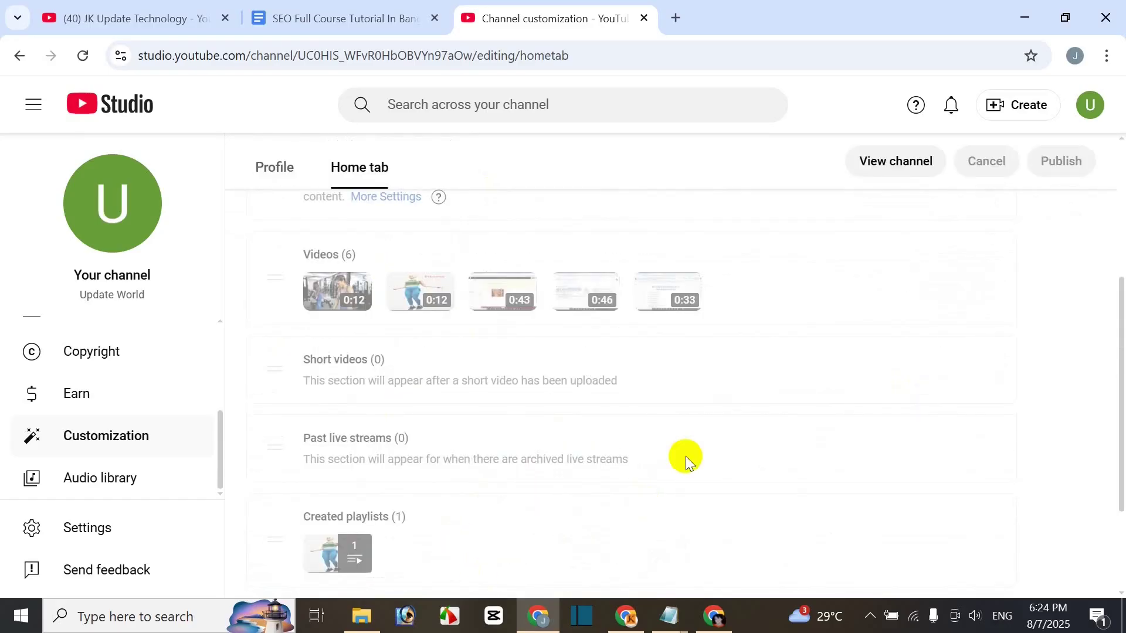
scroll(884, 359, up, 3)
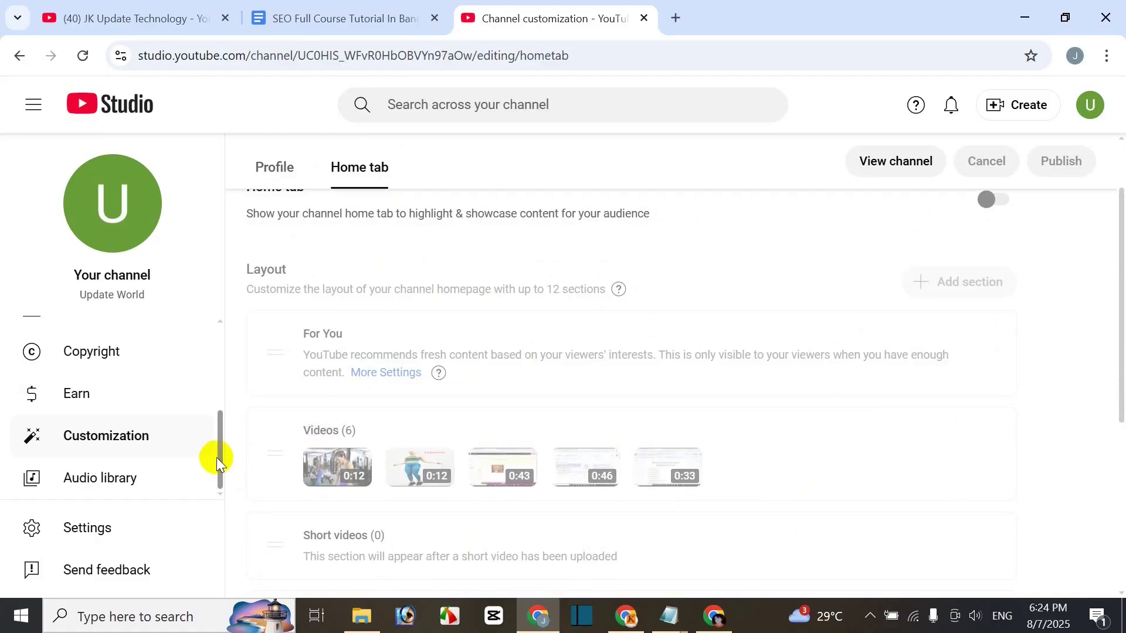
Step: Go to the channel dashboard and open the video upload dialog
drag(222, 429, 221, 354)
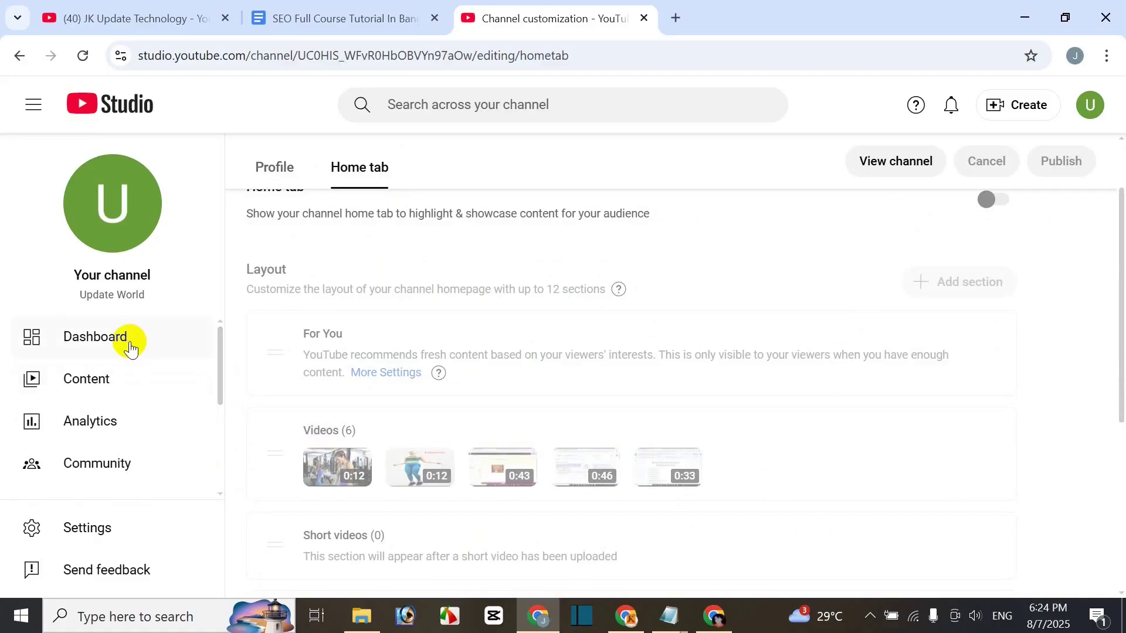
click(109, 345)
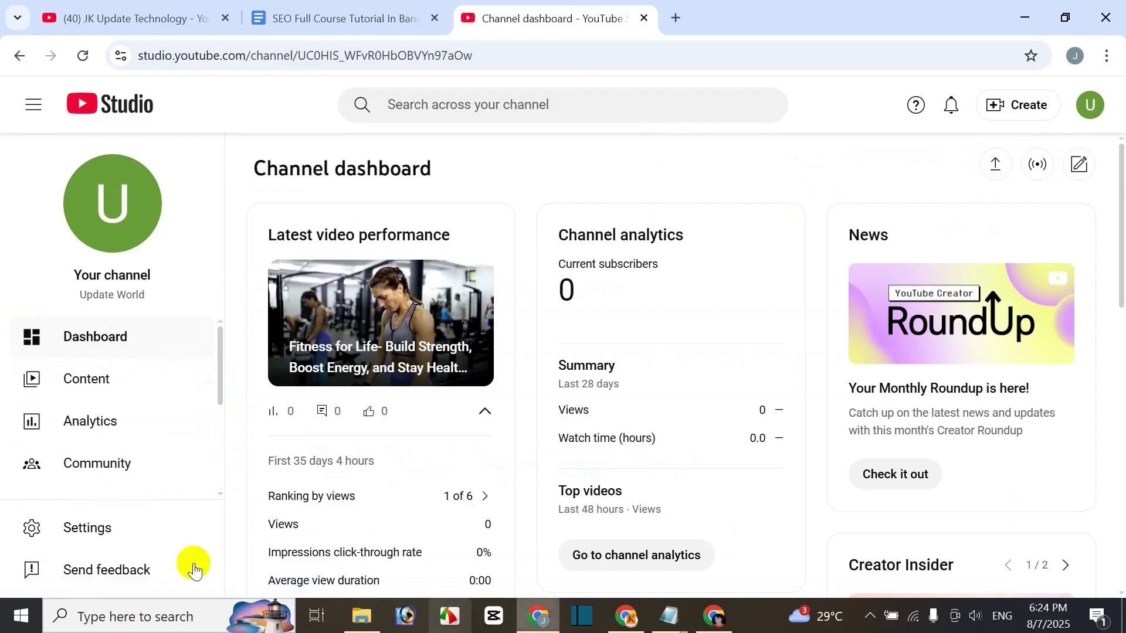
click(1020, 111)
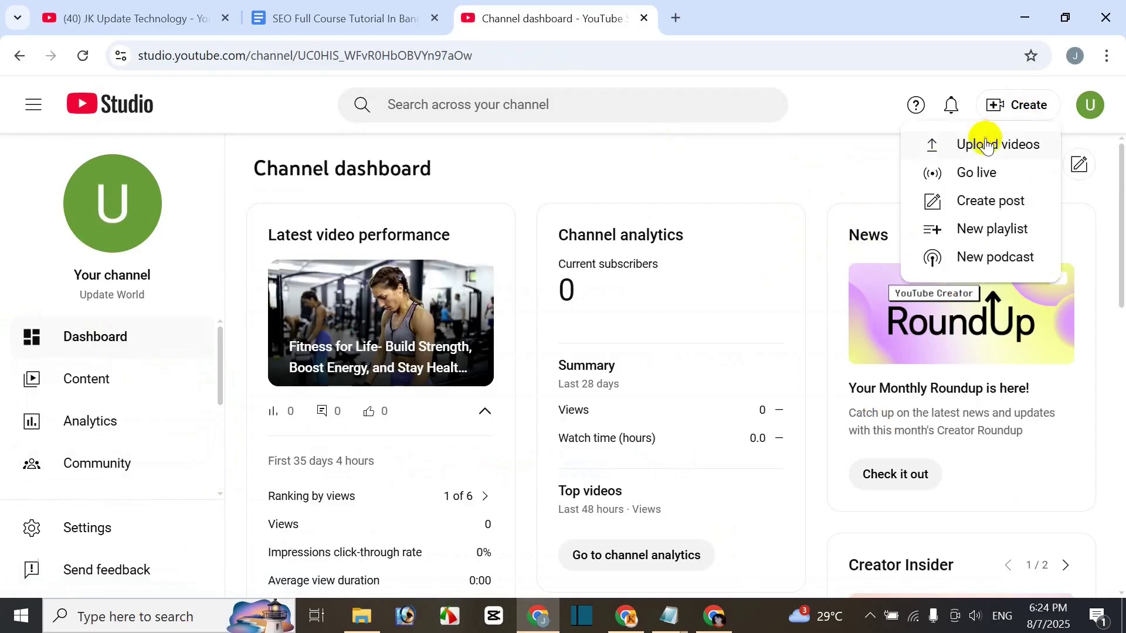
click(905, 186)
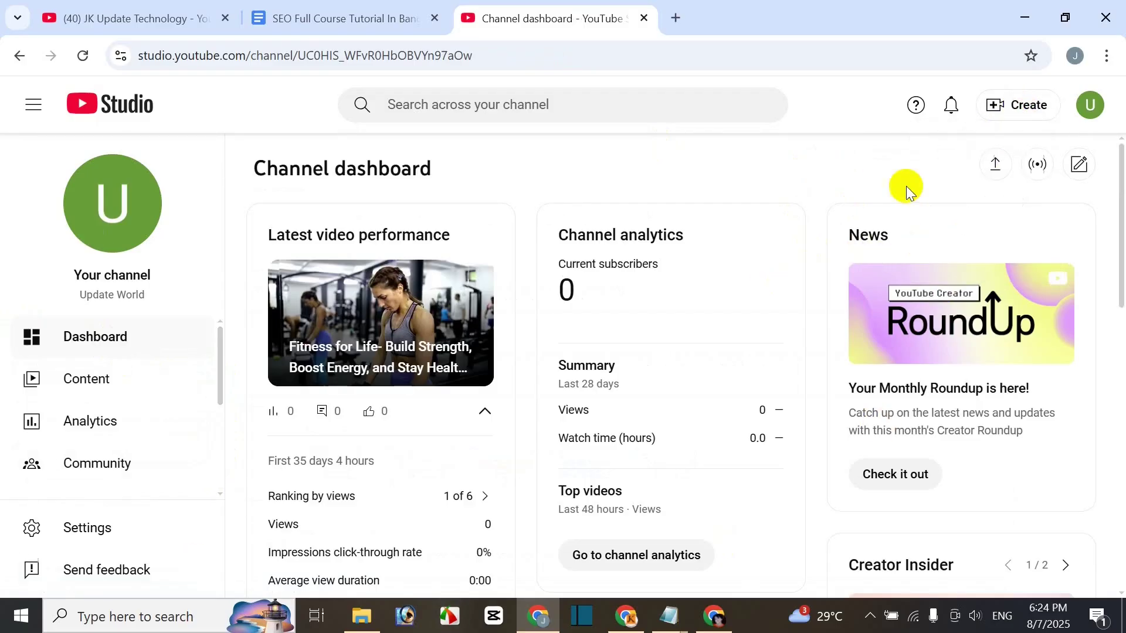
click(995, 170)
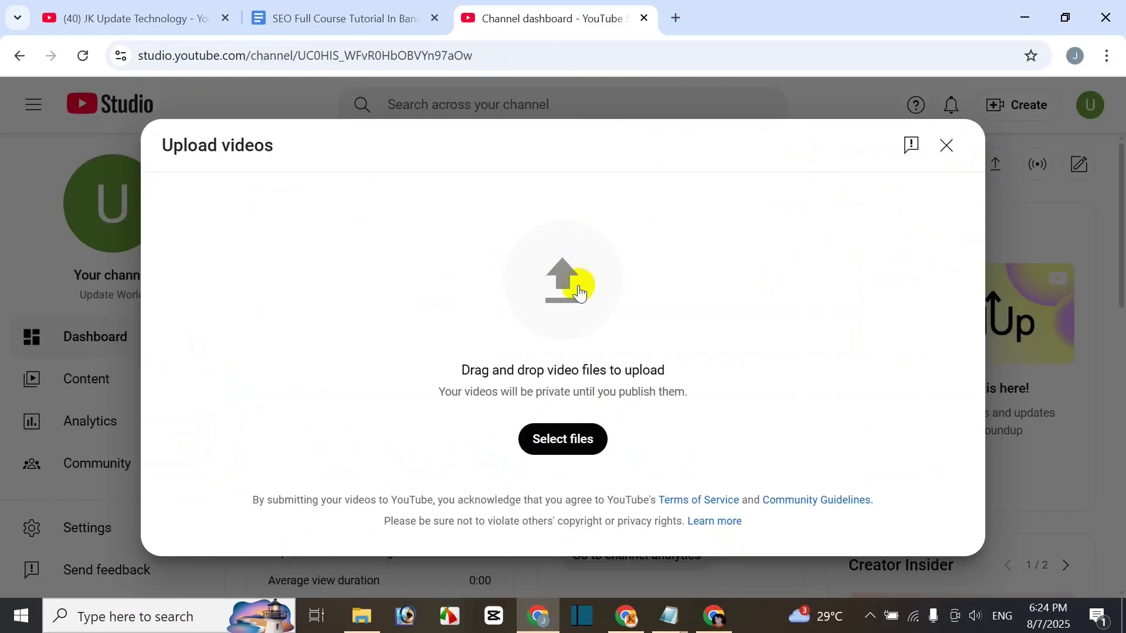
Step: Upload the video file 26 from the Documents folder
click(562, 440)
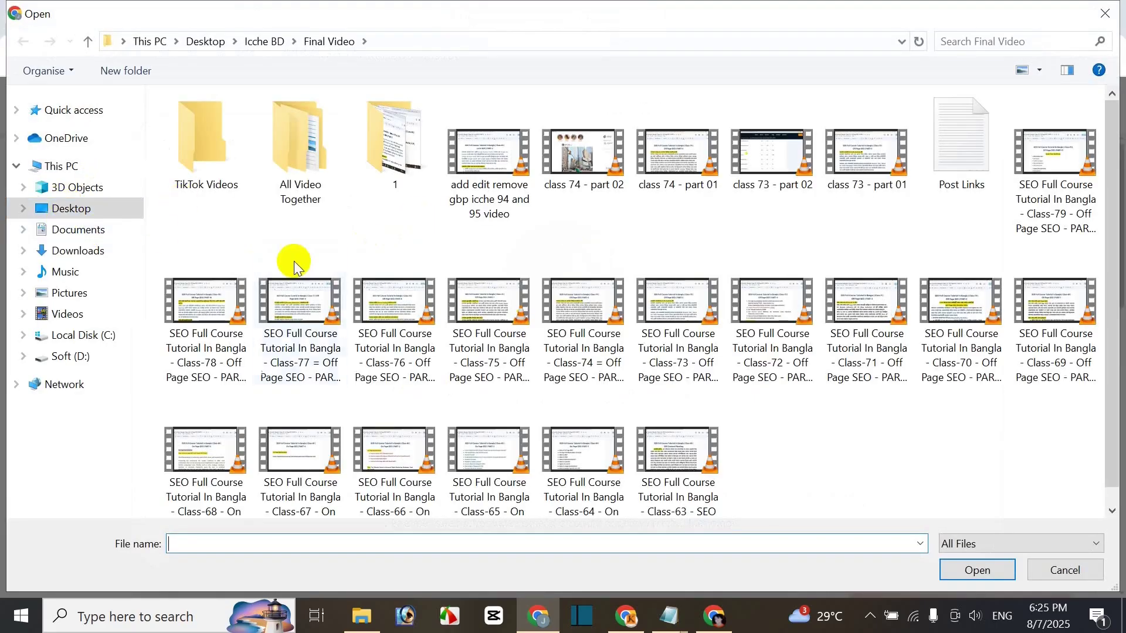
click(100, 249)
click(96, 234)
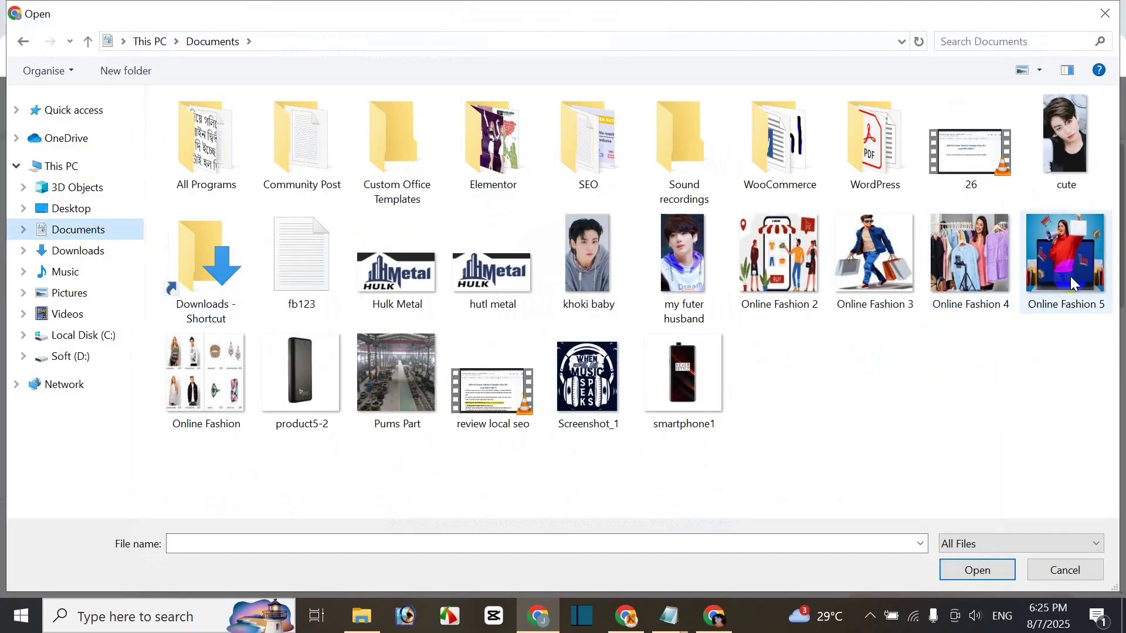
click(1000, 146)
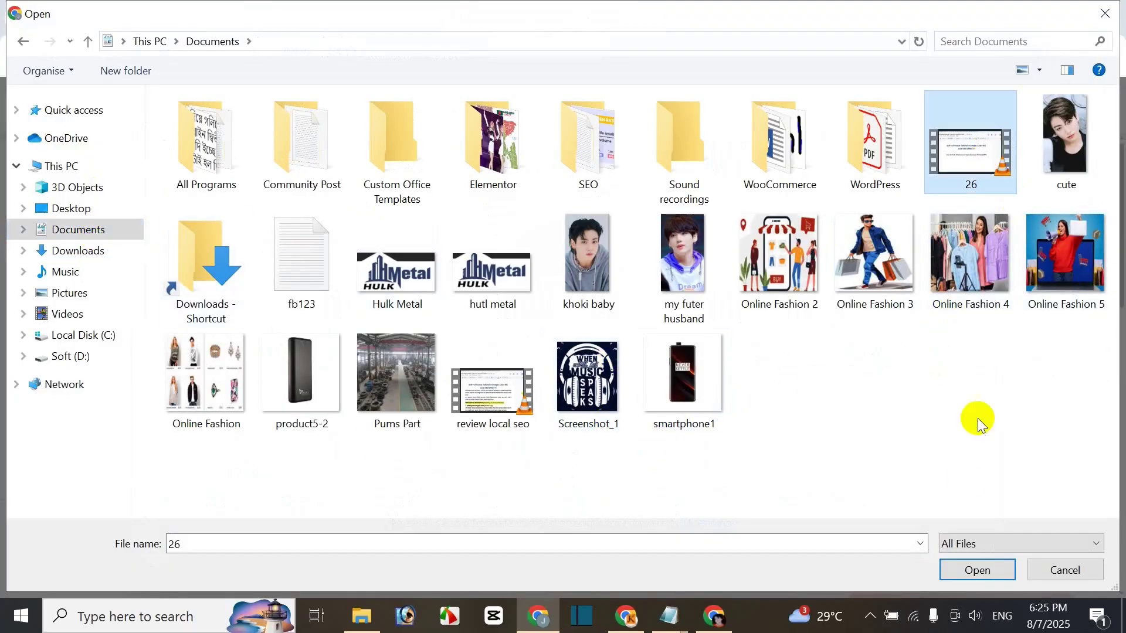
click(975, 571)
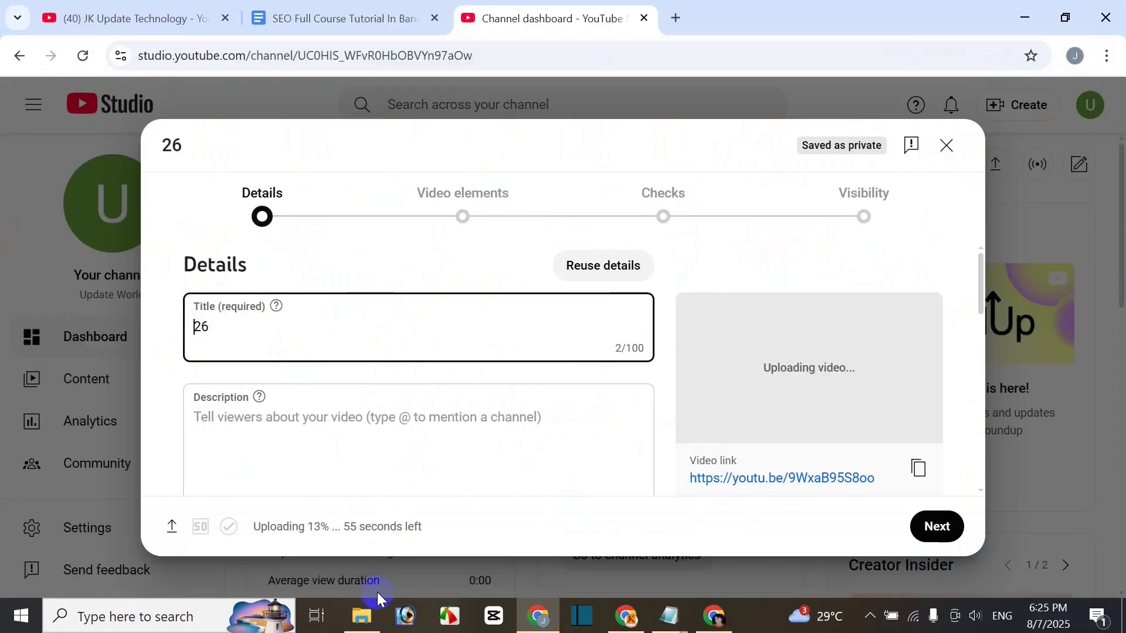
Step: Switch to File Explorer and rename the video file 26 in Documents as "seo bangal tutorikal - seo full course"
click(362, 615)
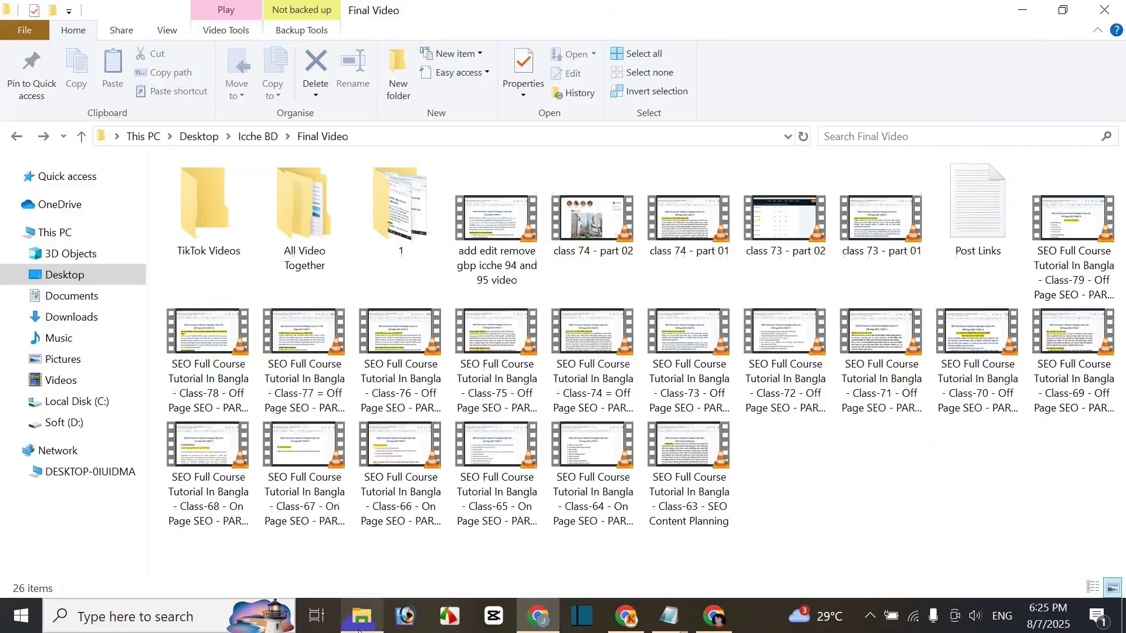
click(88, 296)
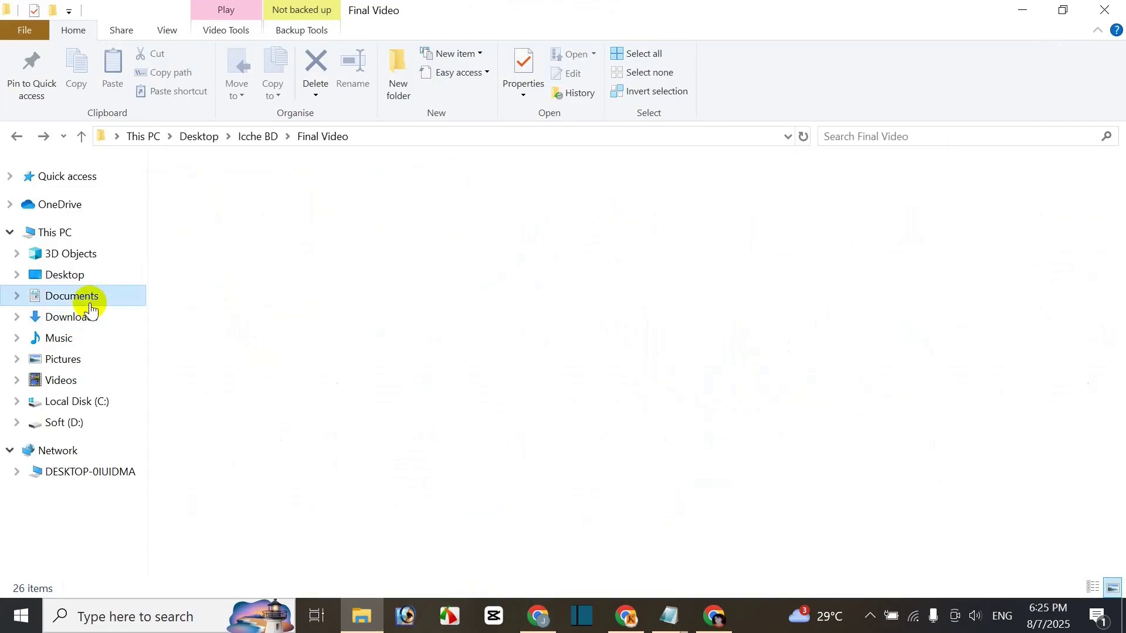
click(994, 247)
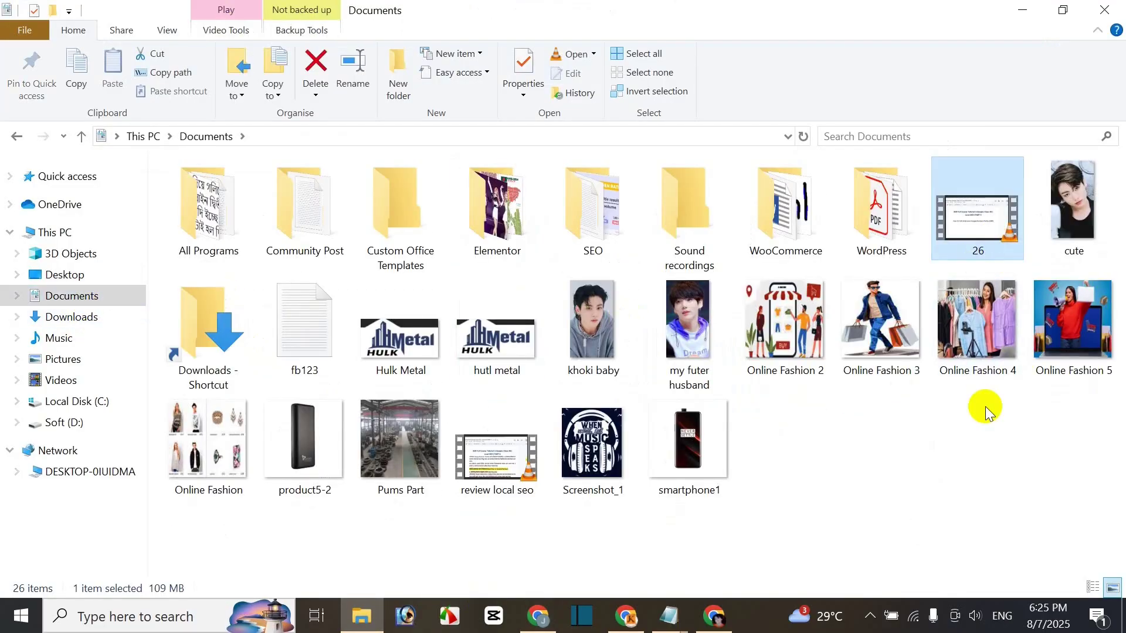
key(F2)
text(seo bangal)
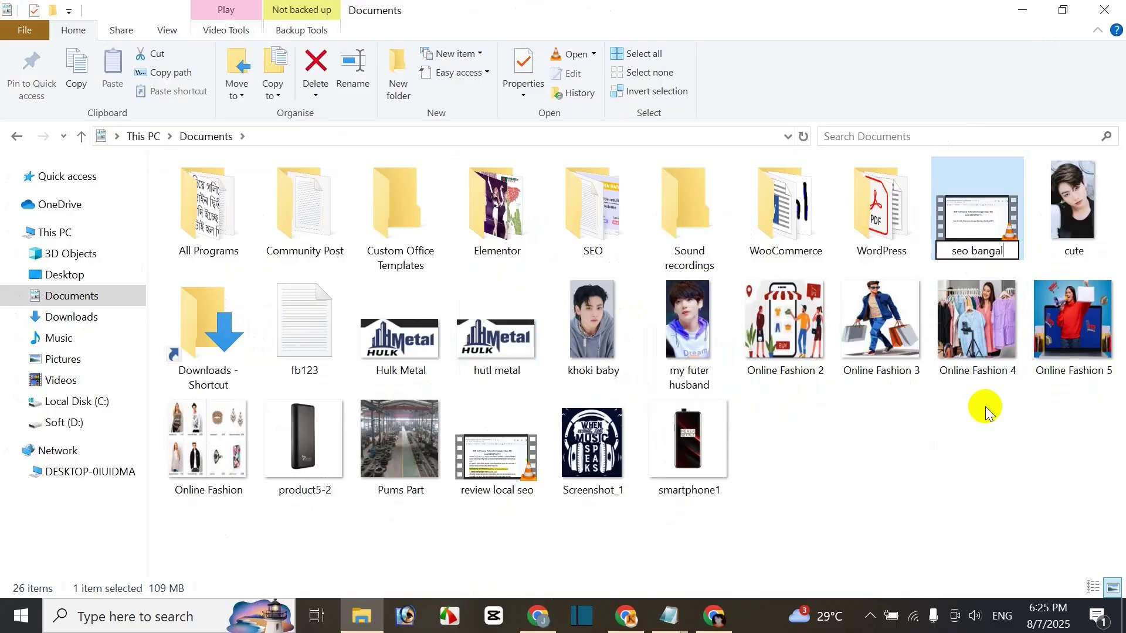
text( tutorikal -)
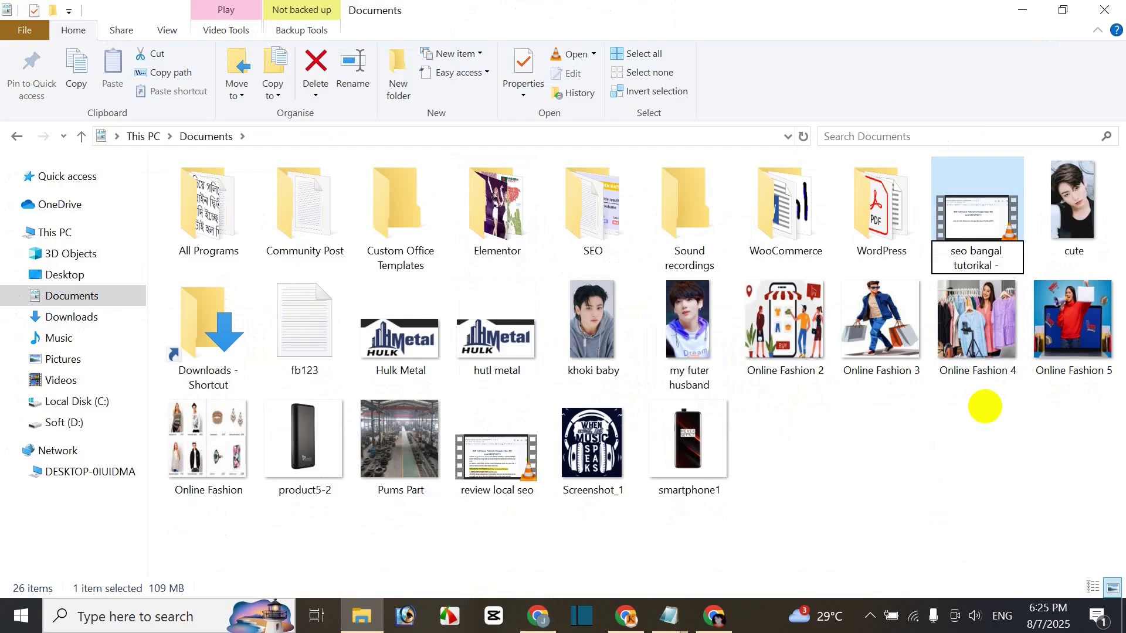
text( seo full course)
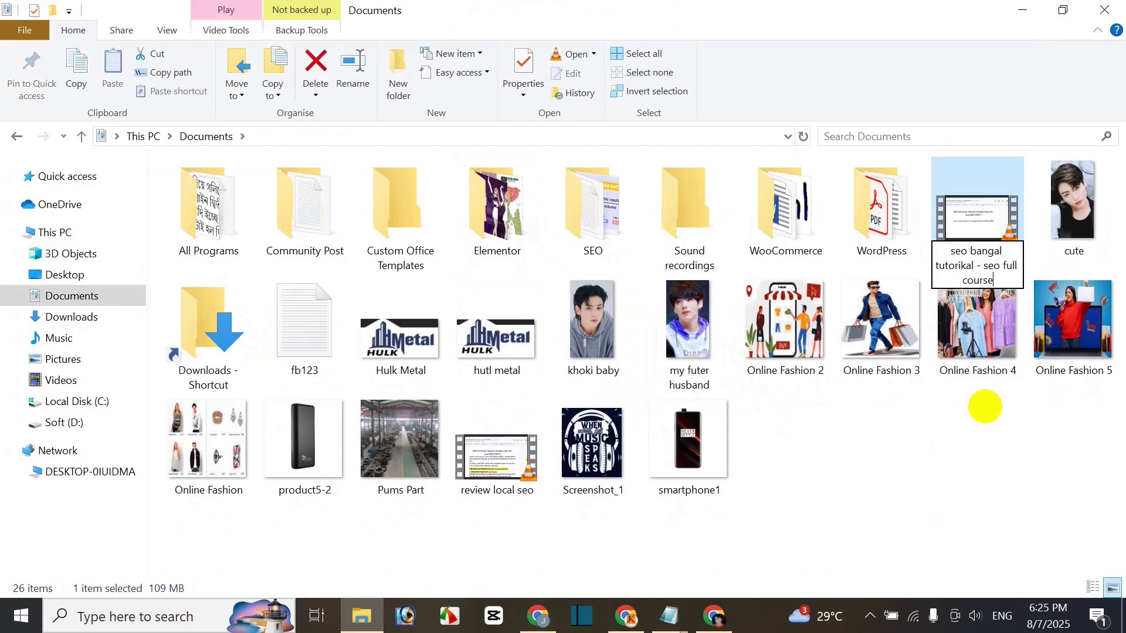
key(Return)
click(1000, 459)
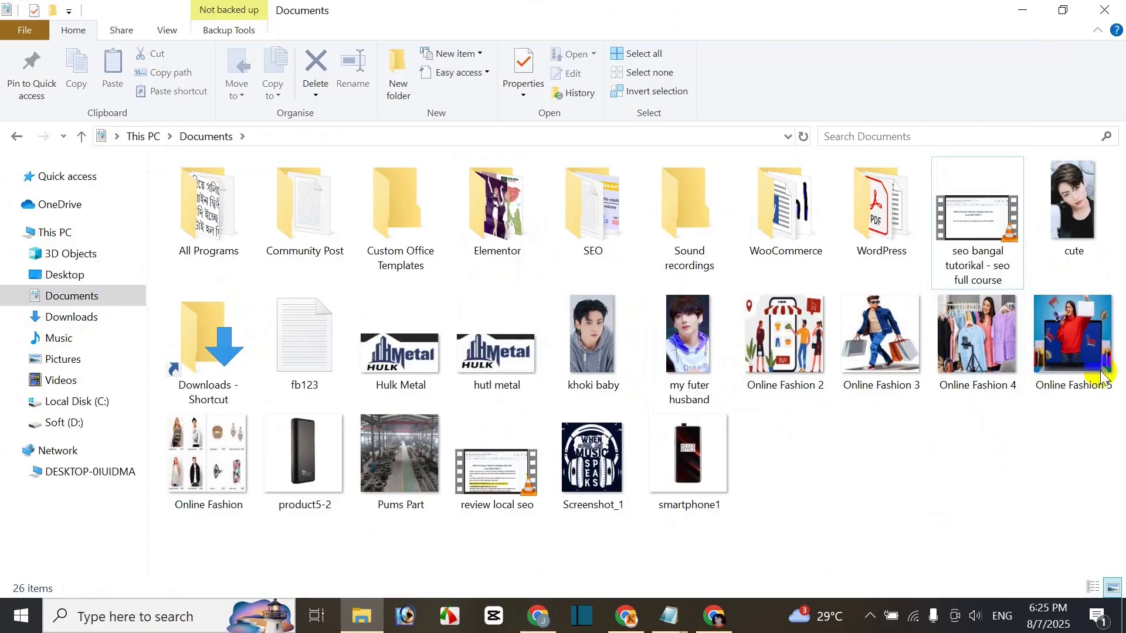
Step: Copy the renamed video's file name and switch to YouTube Studio to set the title to "seo bangal tutorikal - seo full course"
click(991, 279)
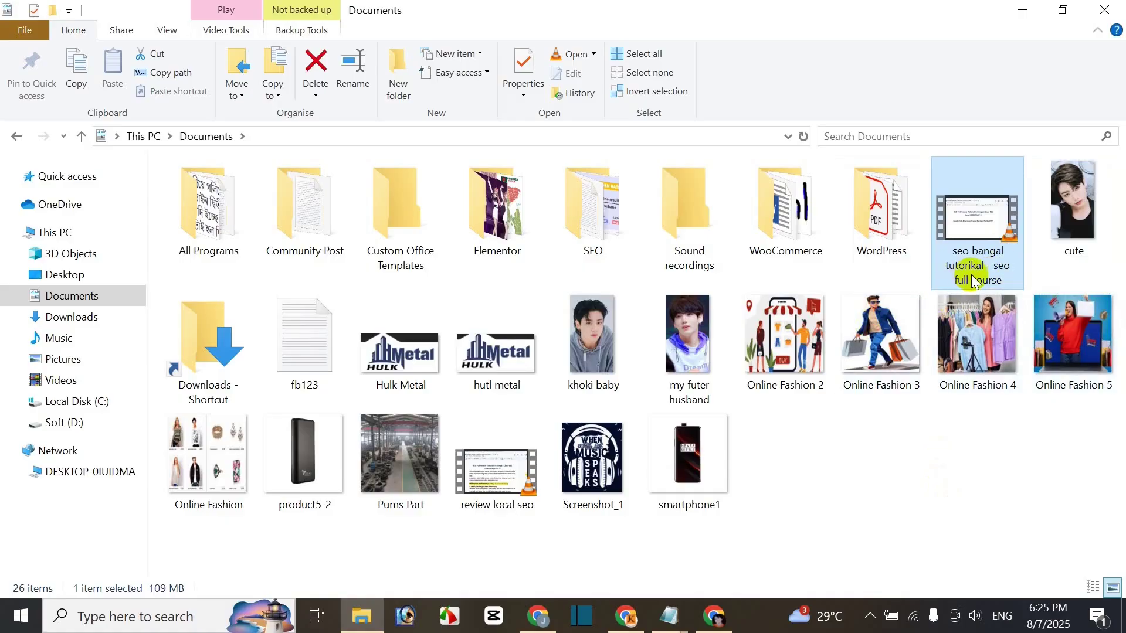
mouse_move(988, 271)
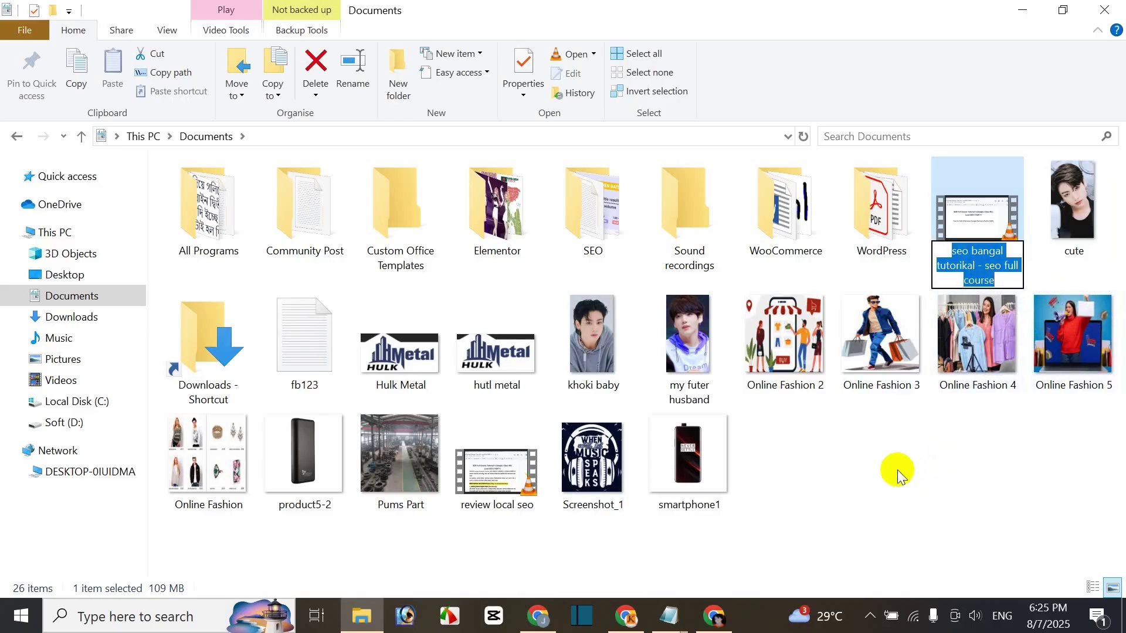
click(868, 440)
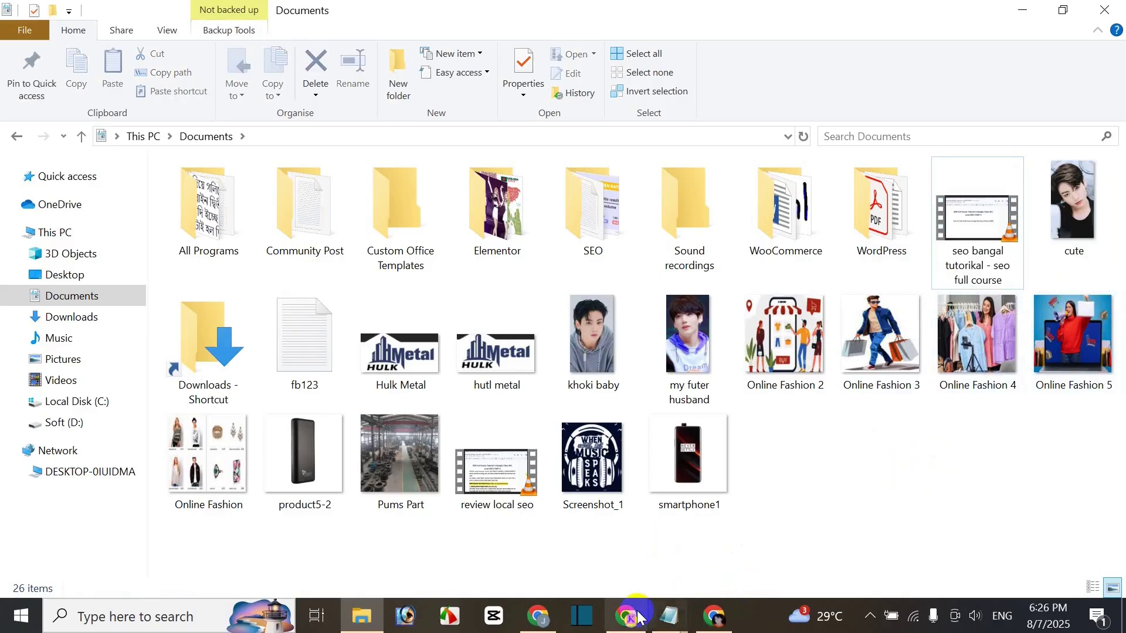
click(629, 619)
click(714, 615)
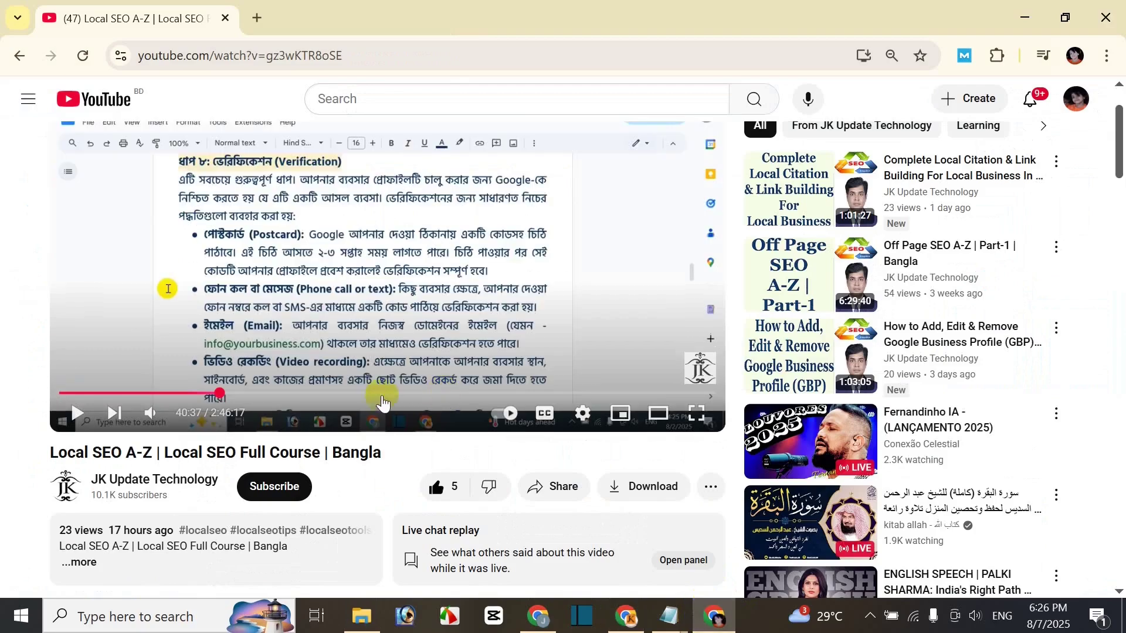
click(538, 616)
key(ctrl+a)
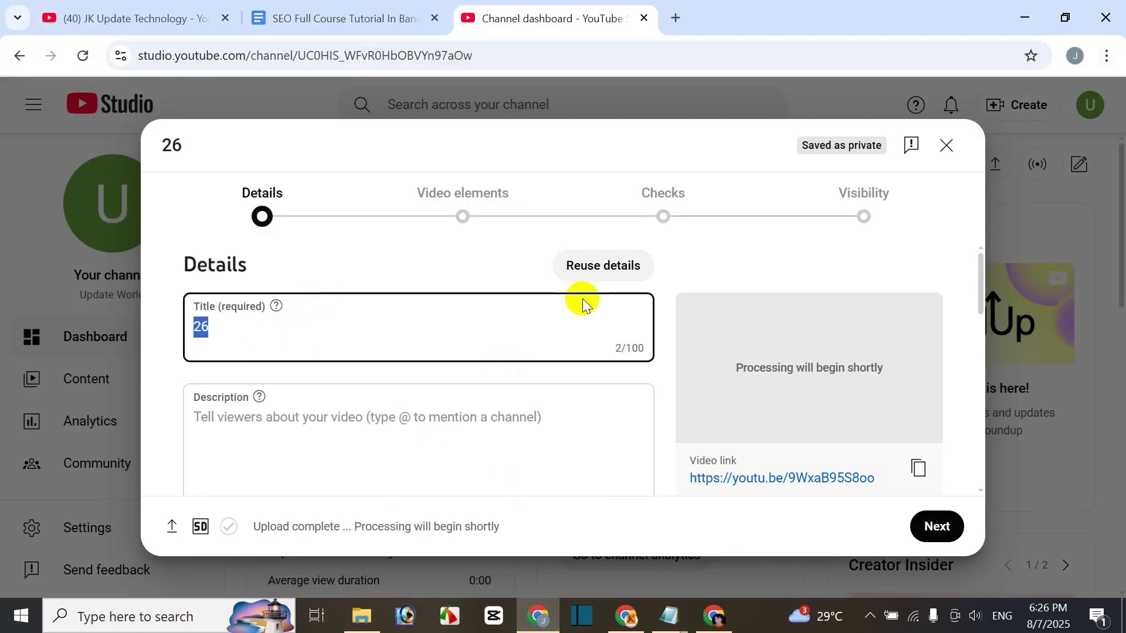
text(seo bangal tutorikal - seo full course)
Step: Switch to File Explorer and set the renamed video file's title and subtitle properties to "seo bangal tutorikal - seo full course"
click(361, 616)
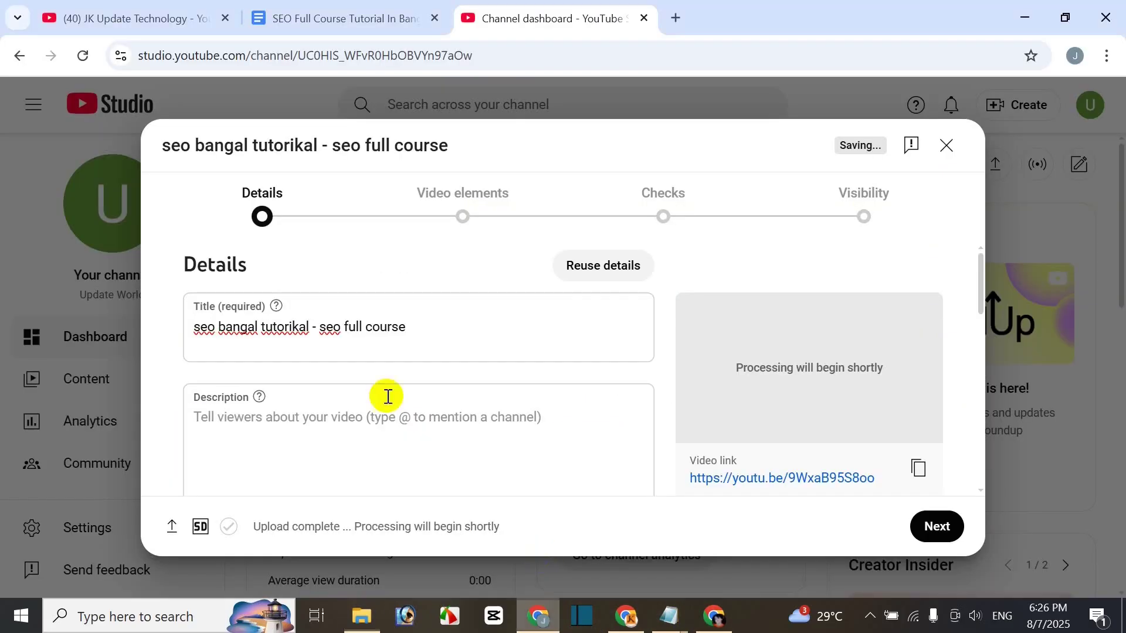
click(538, 615)
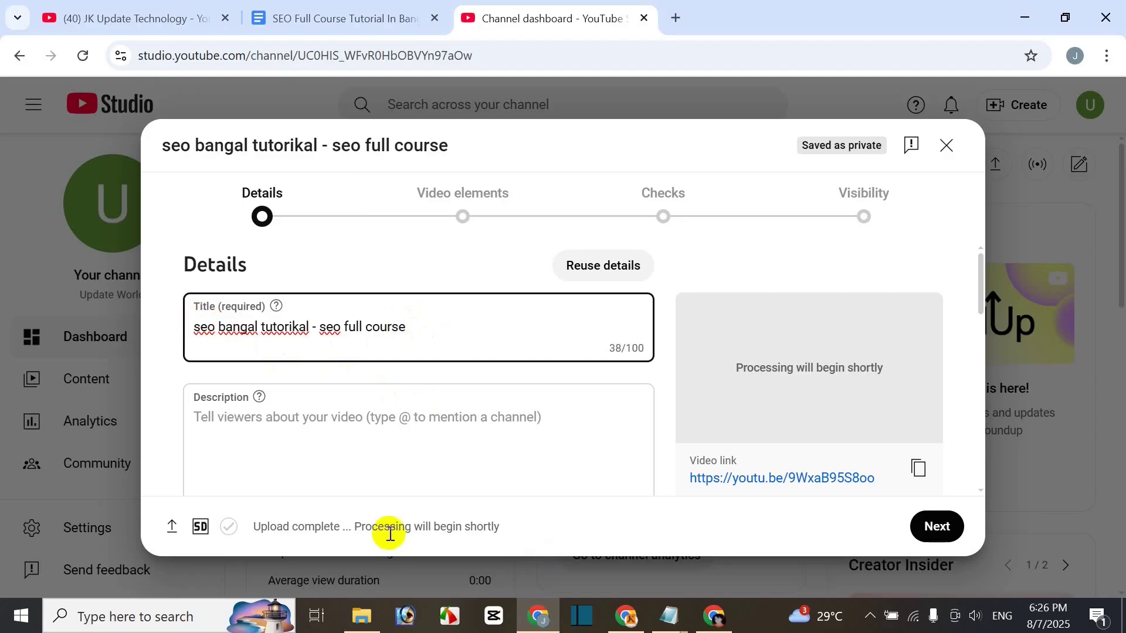
click(361, 616)
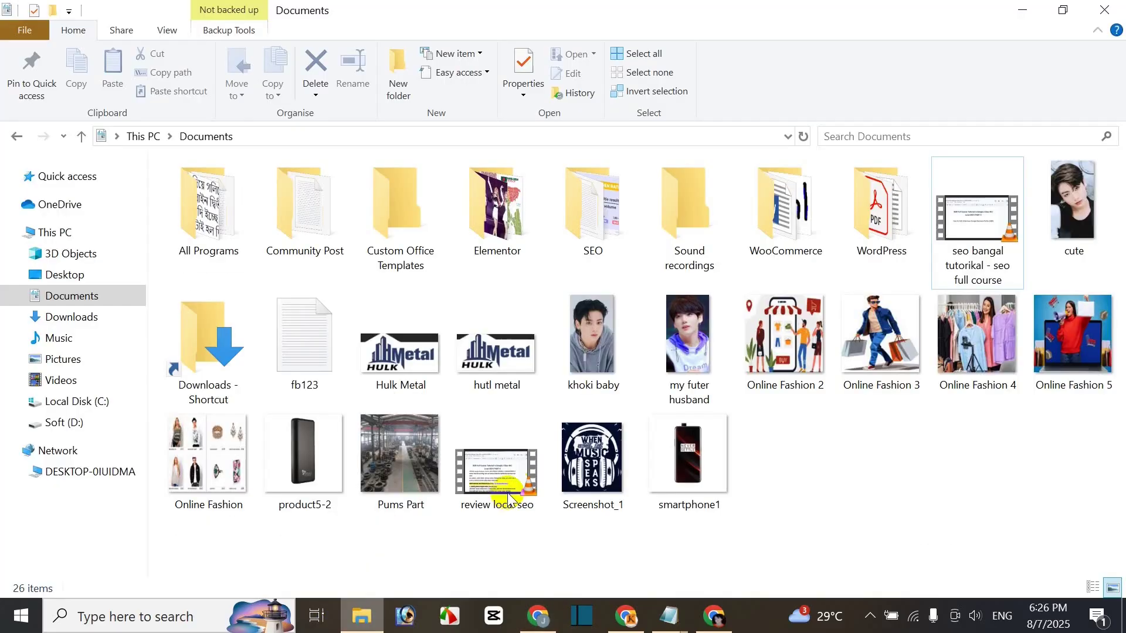
click(972, 271)
right_click(972, 270)
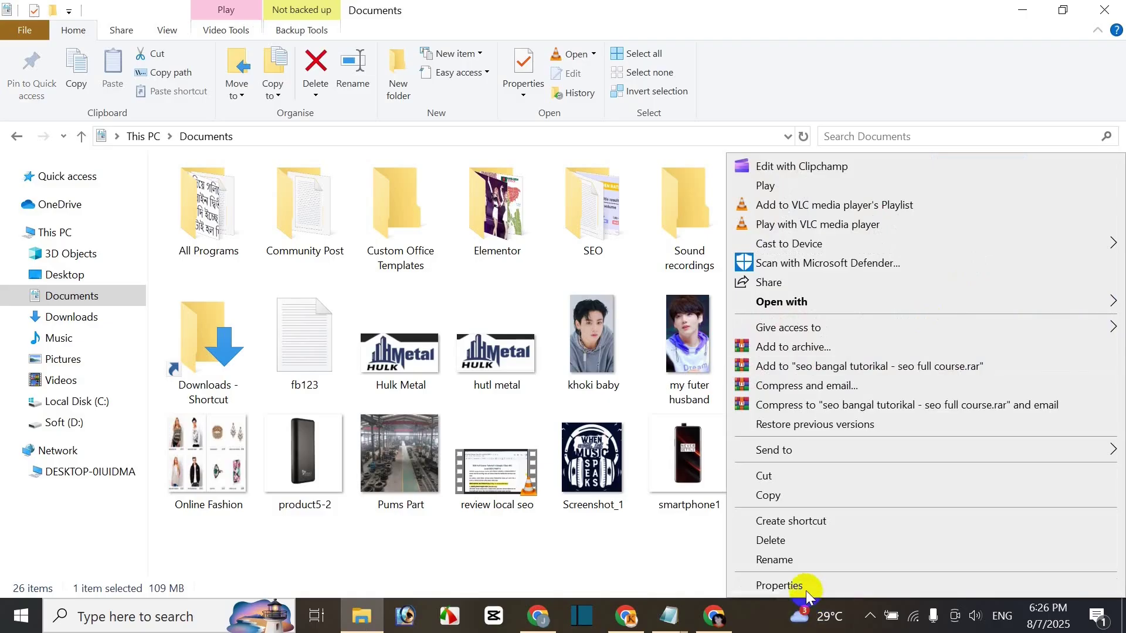
click(816, 584)
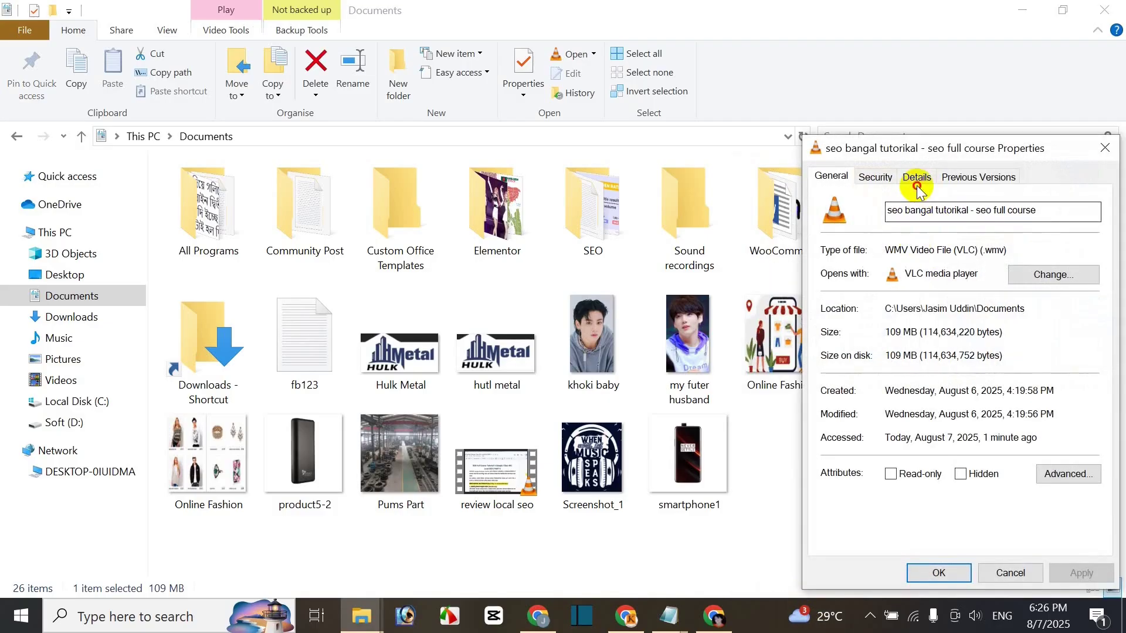
click(916, 176)
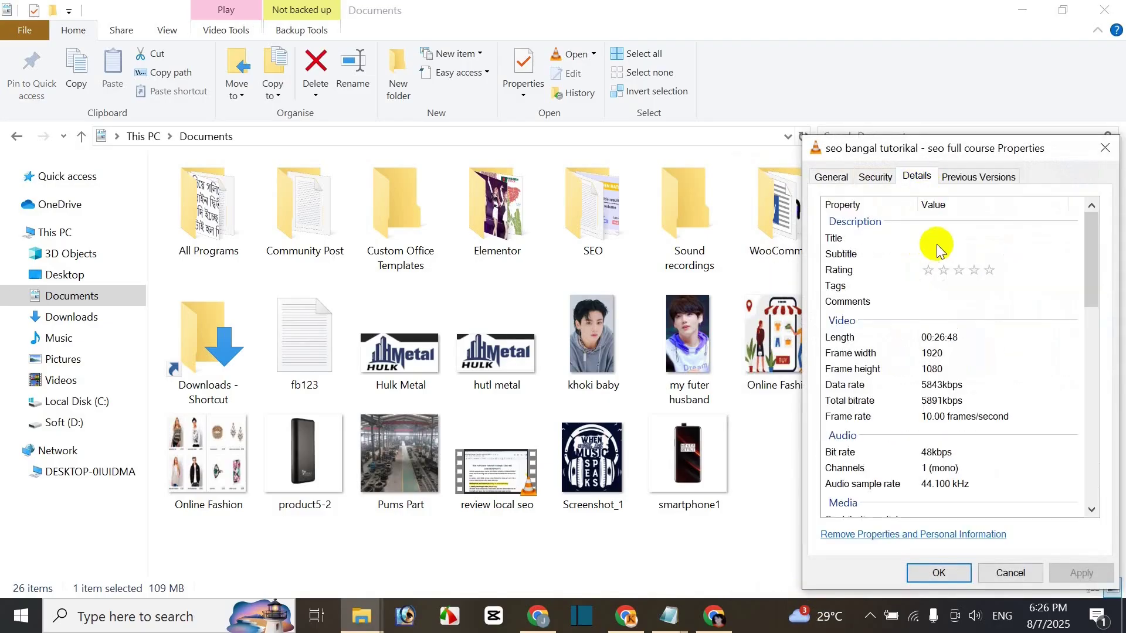
click(949, 239)
click(985, 255)
text(seo bangal tutorikal - seo full course)
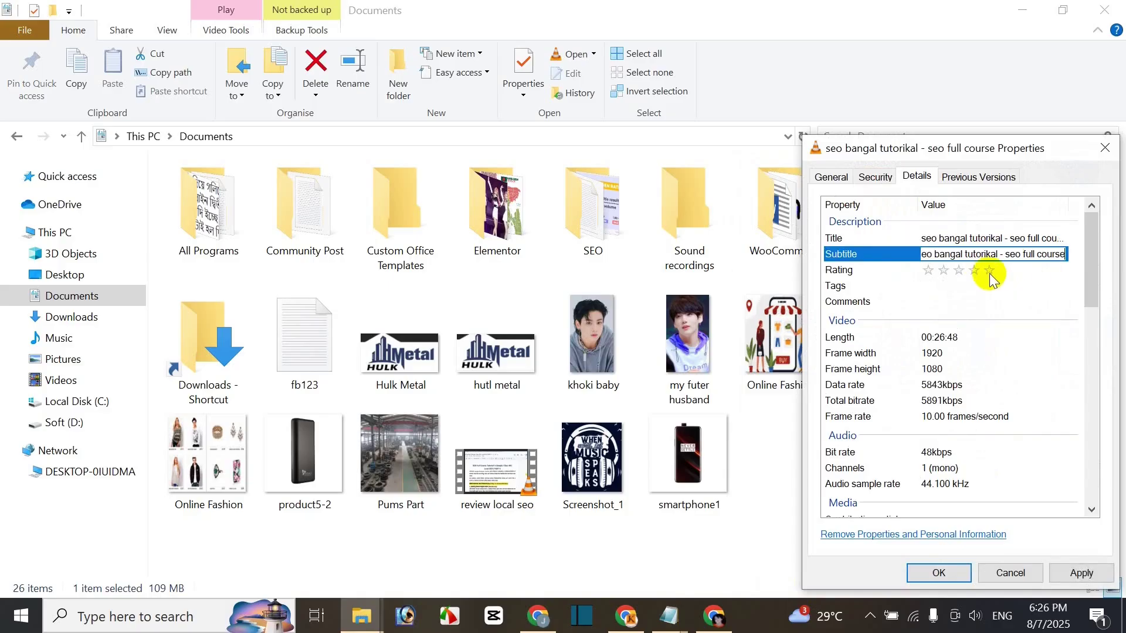
Step: Give the video file a five-star rating, set its tags to "seo, fsdf,dfgsd" and save the properties
click(988, 271)
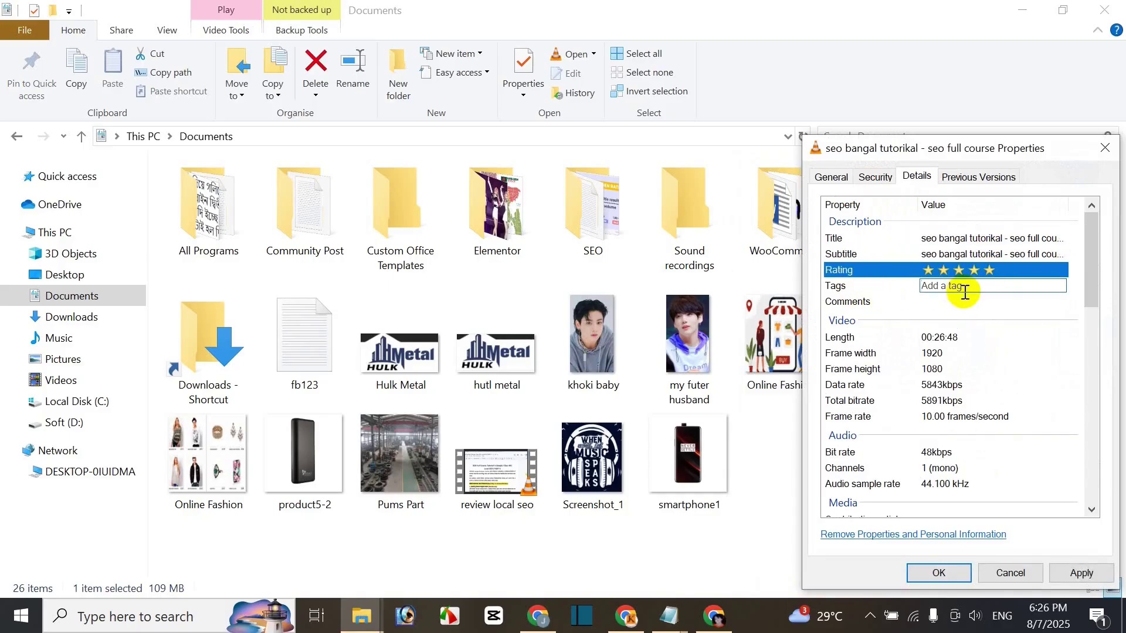
click(964, 286)
text(seo;)
text( fsdf,dfgsd;)
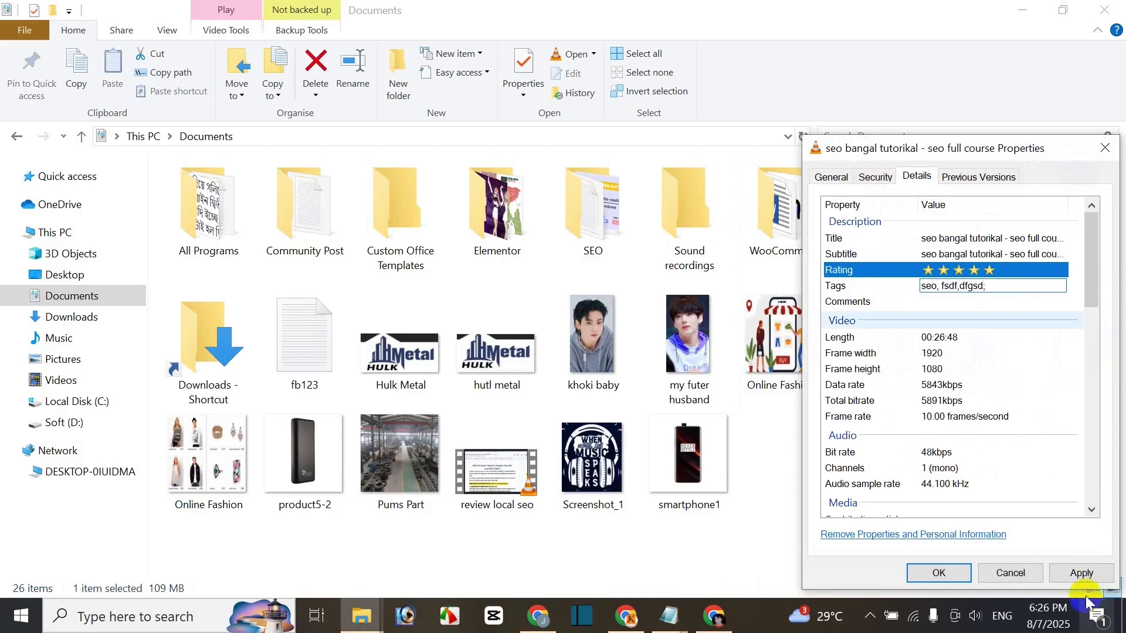
click(1082, 573)
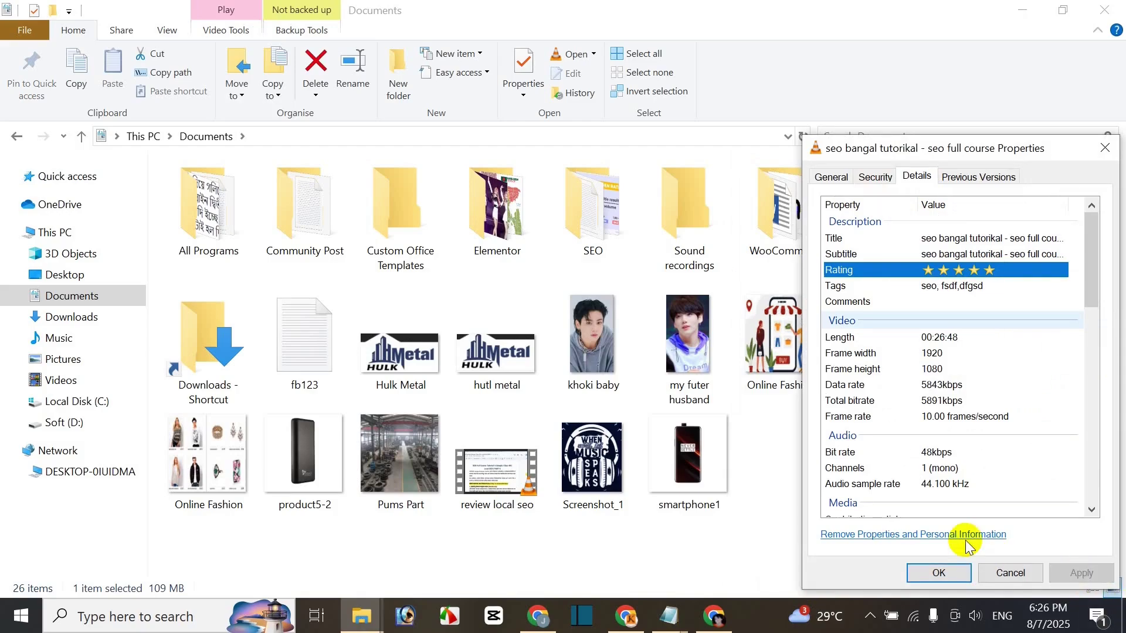
click(939, 573)
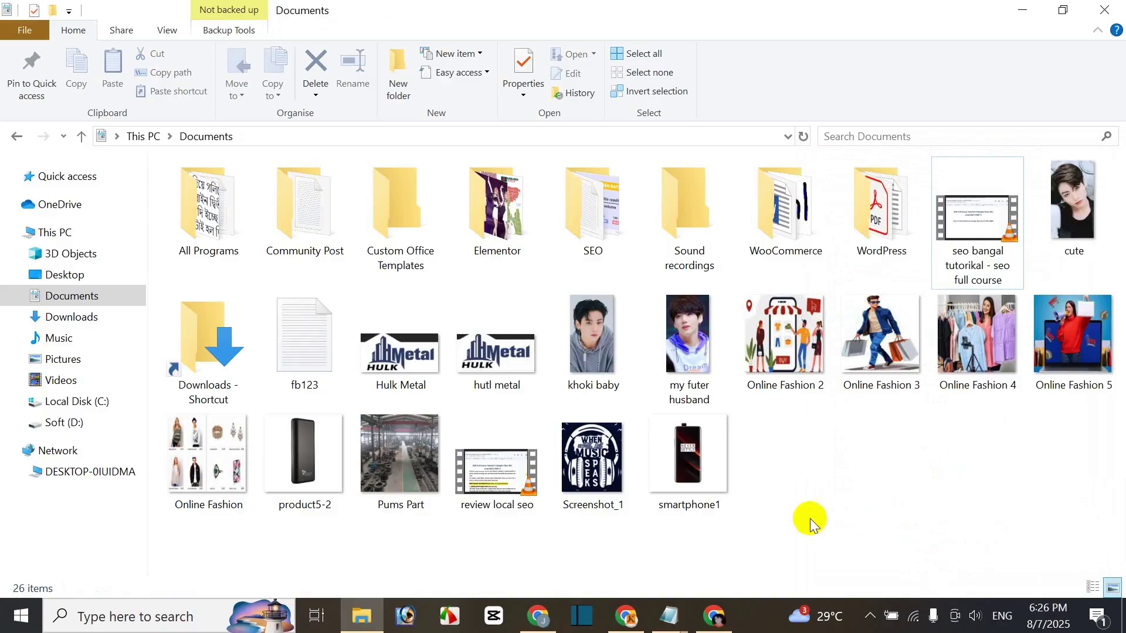
Step: Switch to YouTube Studio and start the description with "seo bangal tutorikal - seo full course", followed by the line "sdfksdjflks sdlkfsd sdf sdf"
click(538, 616)
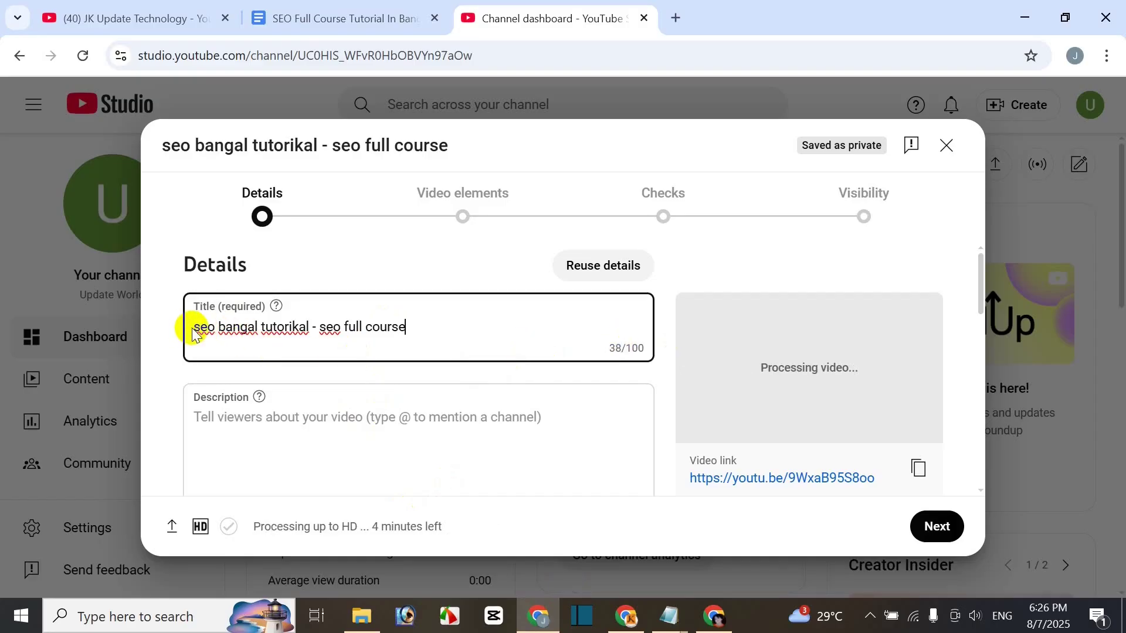
drag(208, 330, 541, 337)
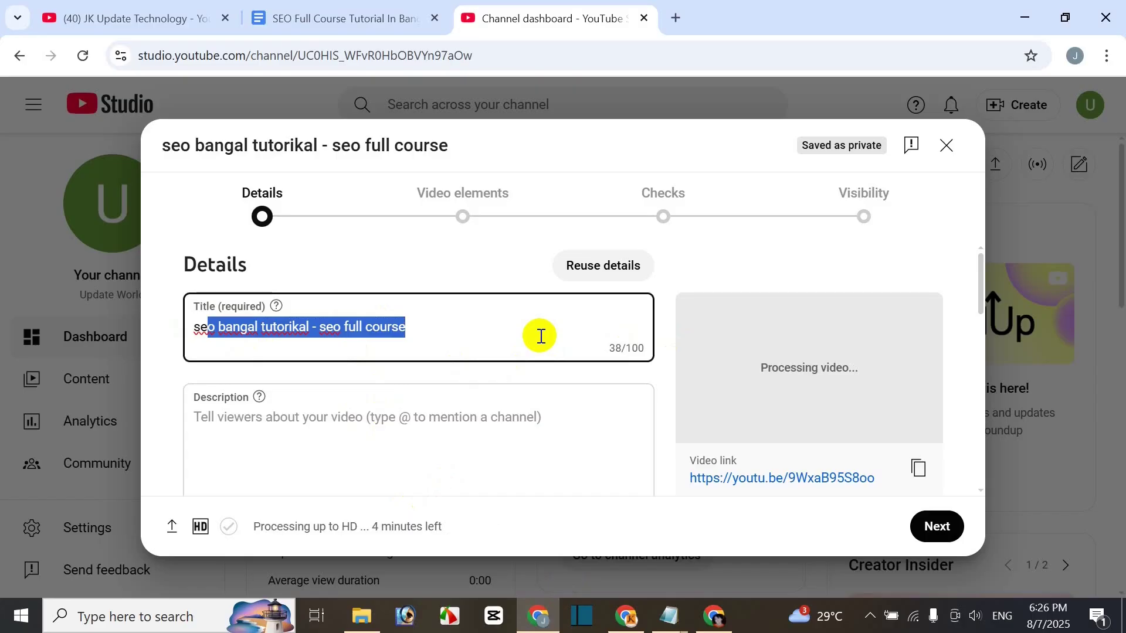
click(348, 421)
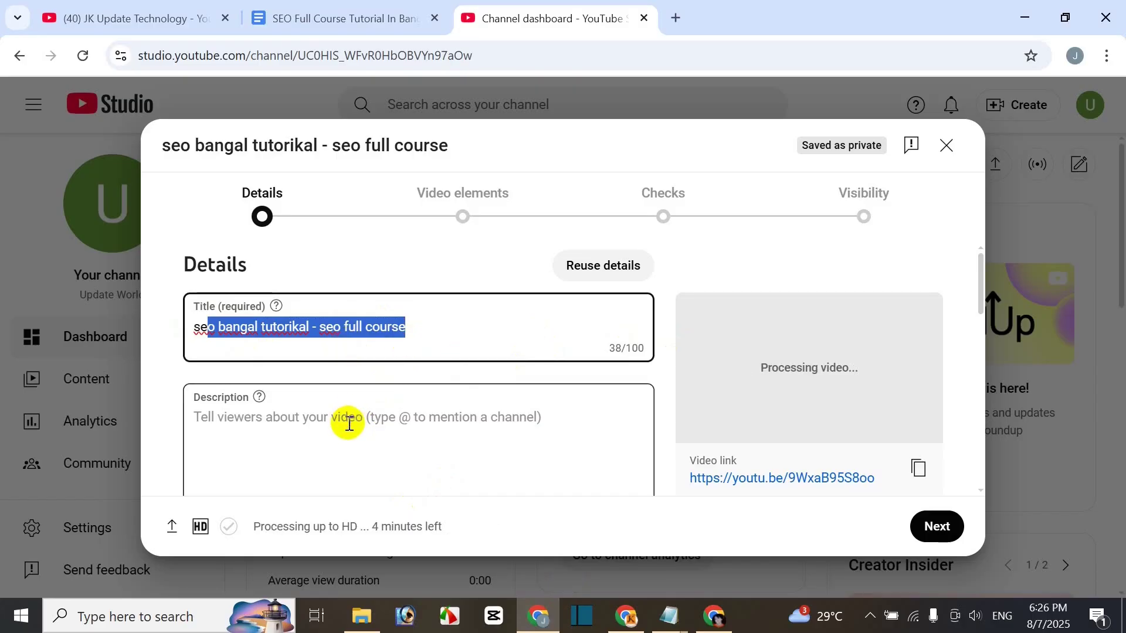
text(seo bangal tutorikal - seo full course)
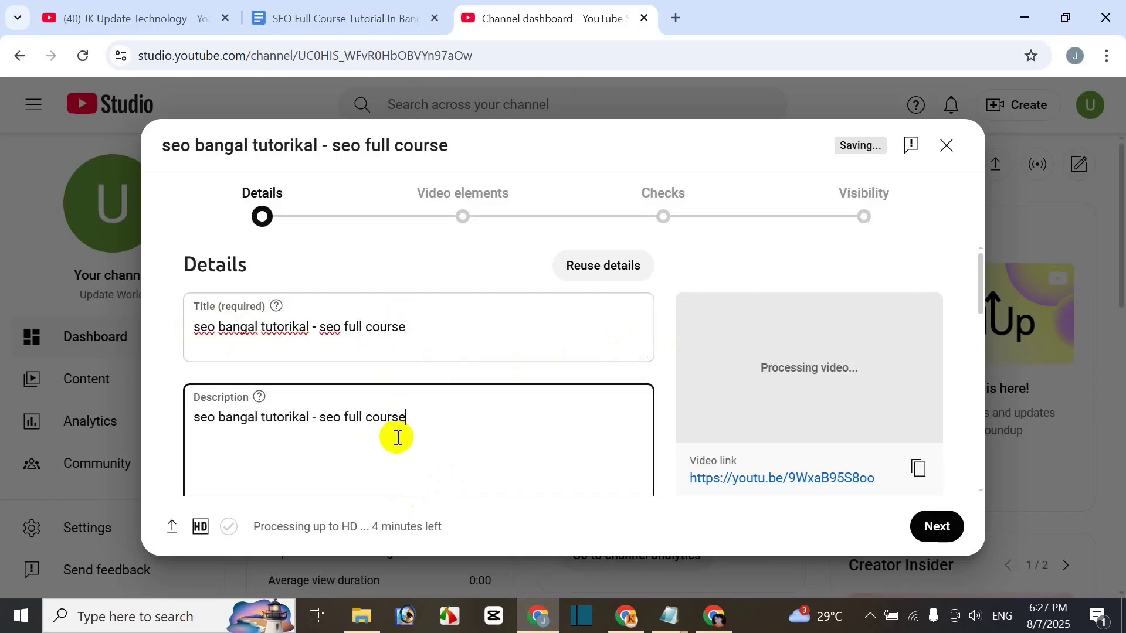
key(Return)
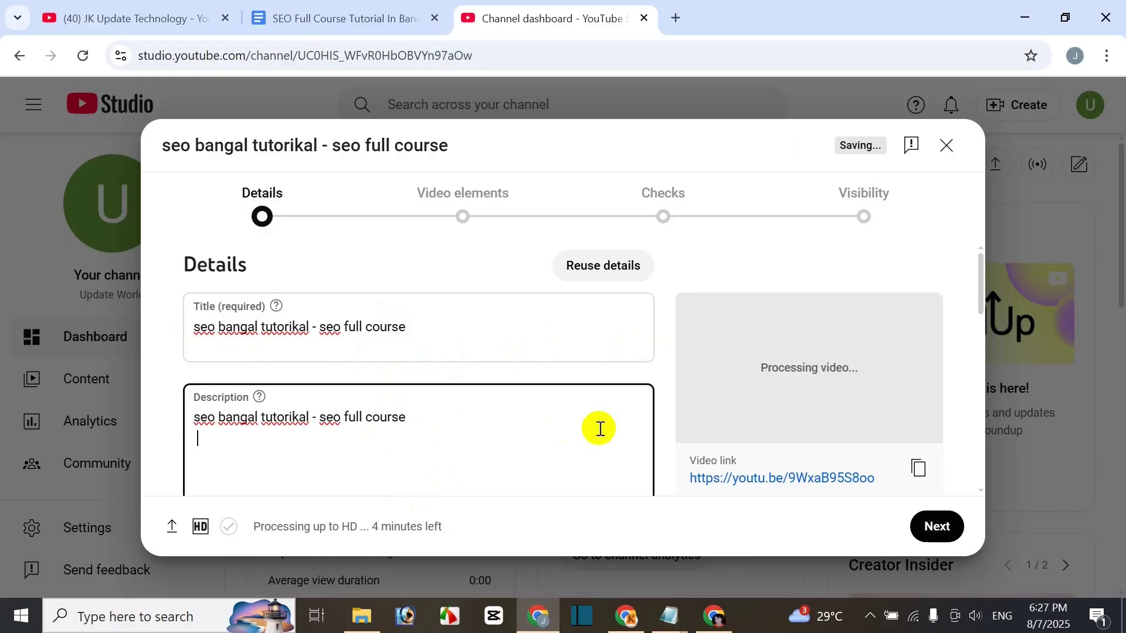
text(sdfksdjflks sdlkfsd sdf sdf)
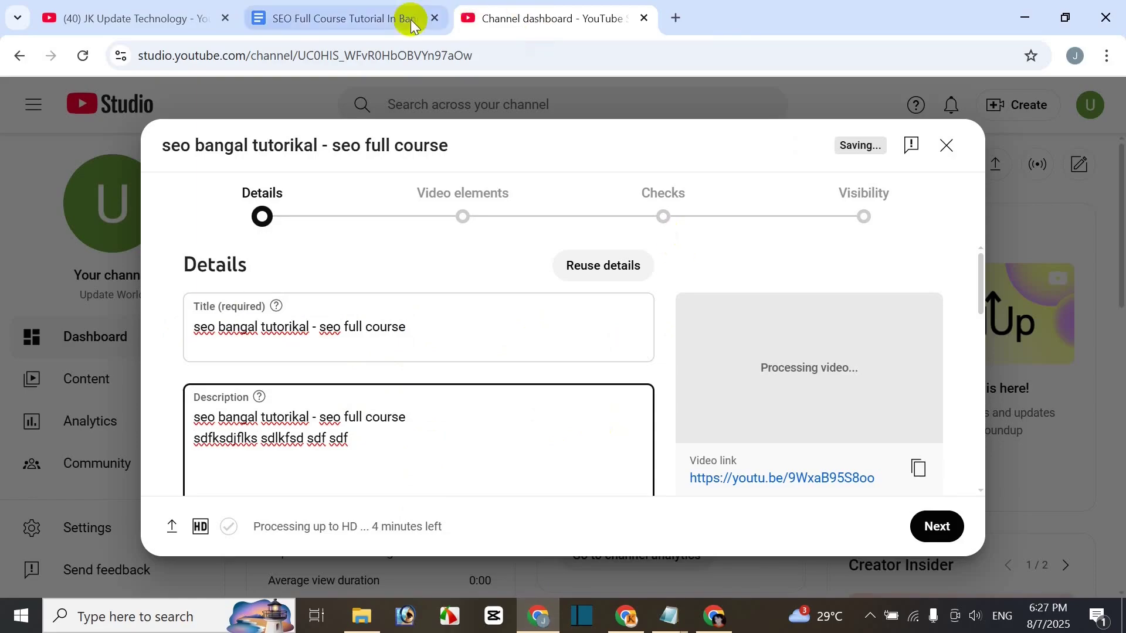
Step: Switch to the YouTube SEO course document and review the title and description guidelines under Video Optimization
click(346, 18)
scroll(732, 452, down, 2)
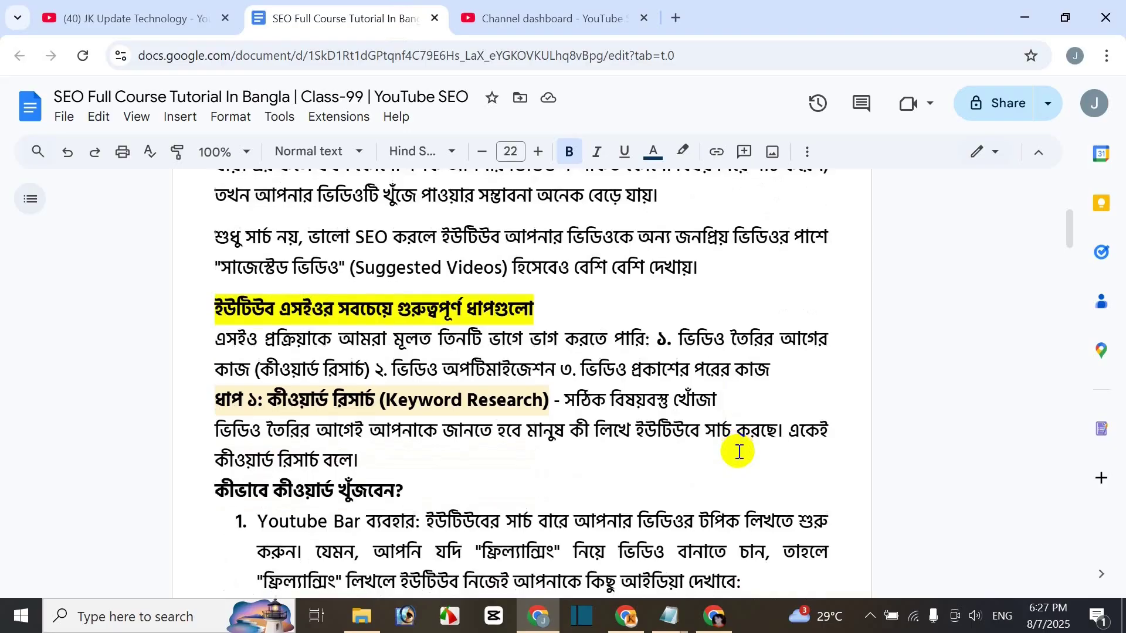
scroll(737, 452, up, 3)
scroll(739, 451, down, 13)
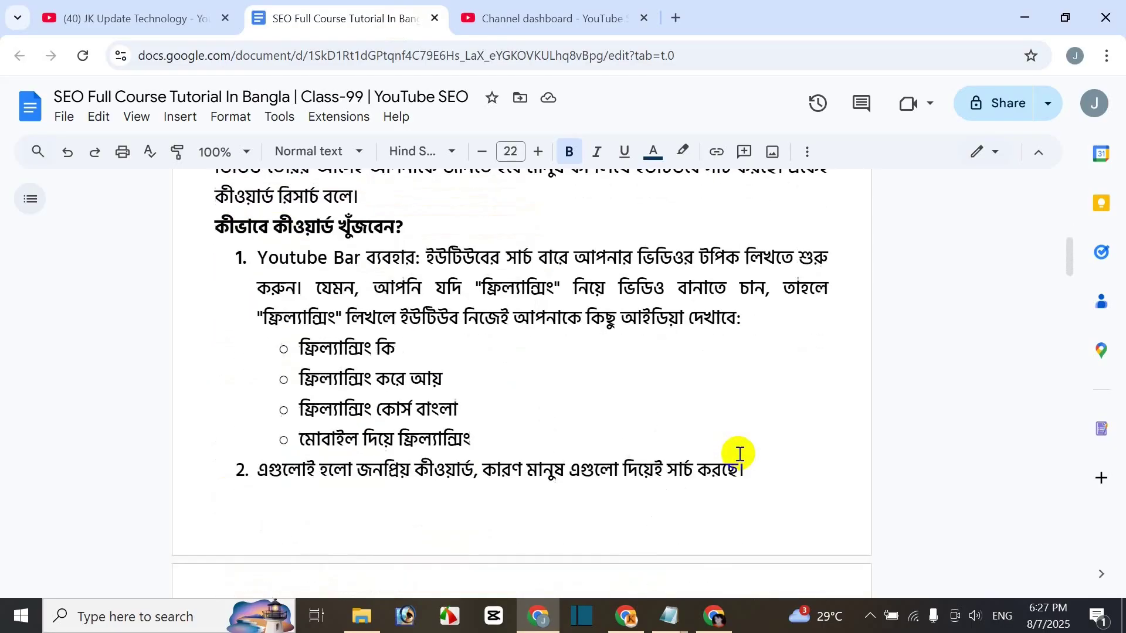
scroll(739, 459, down, 5)
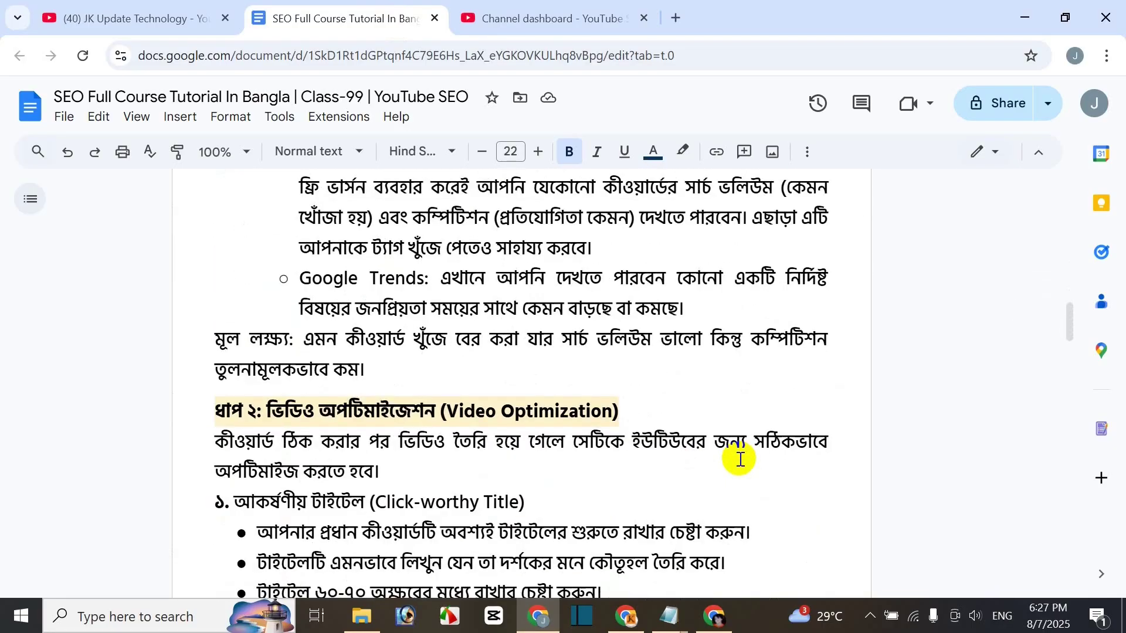
scroll(736, 455, down, 1)
scroll(425, 510, down, 2)
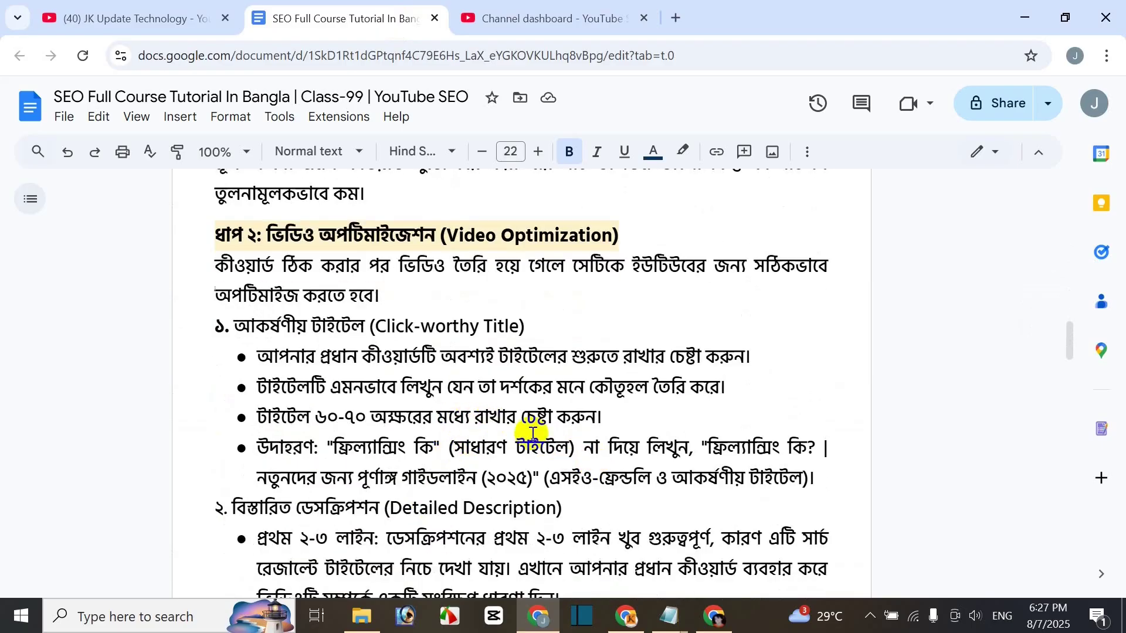
scroll(621, 458, down, 2)
scroll(638, 466, down, 2)
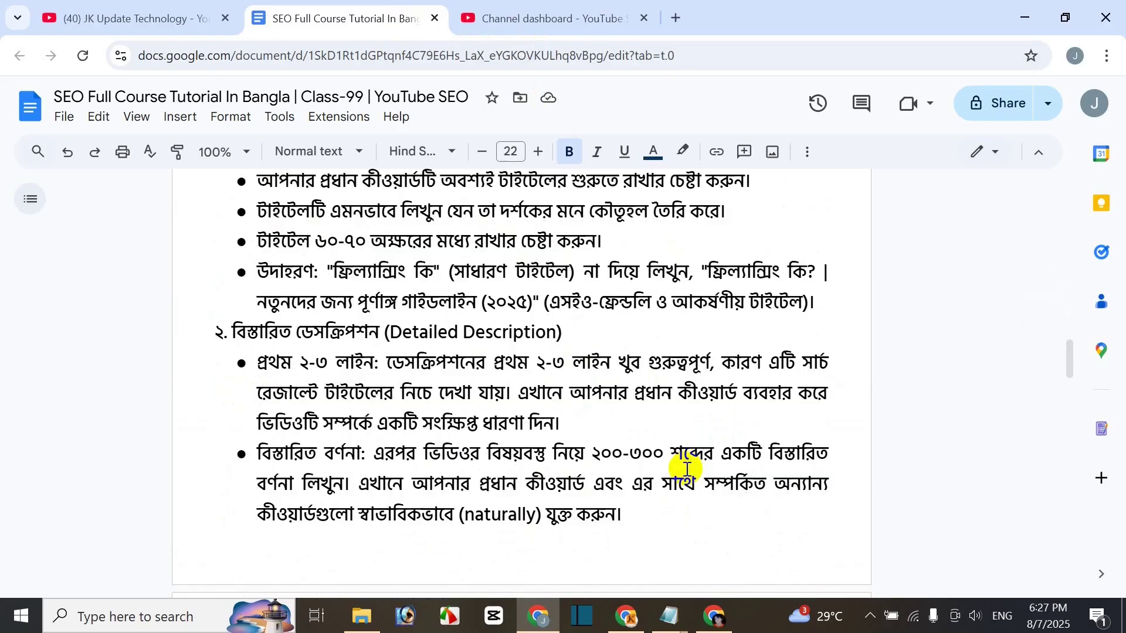
Step: Return to the upload details in YouTube Studio and add "sdfsdjkf ds f f sdf" to the description after a blank line
click(537, 615)
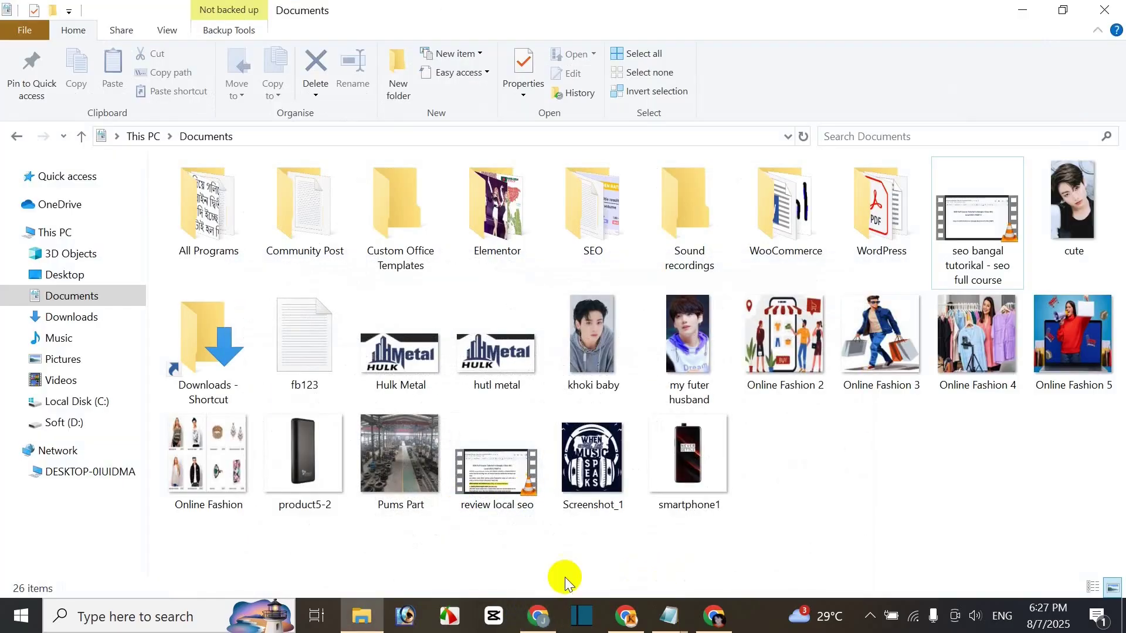
click(541, 617)
key(ctrl+Tab)
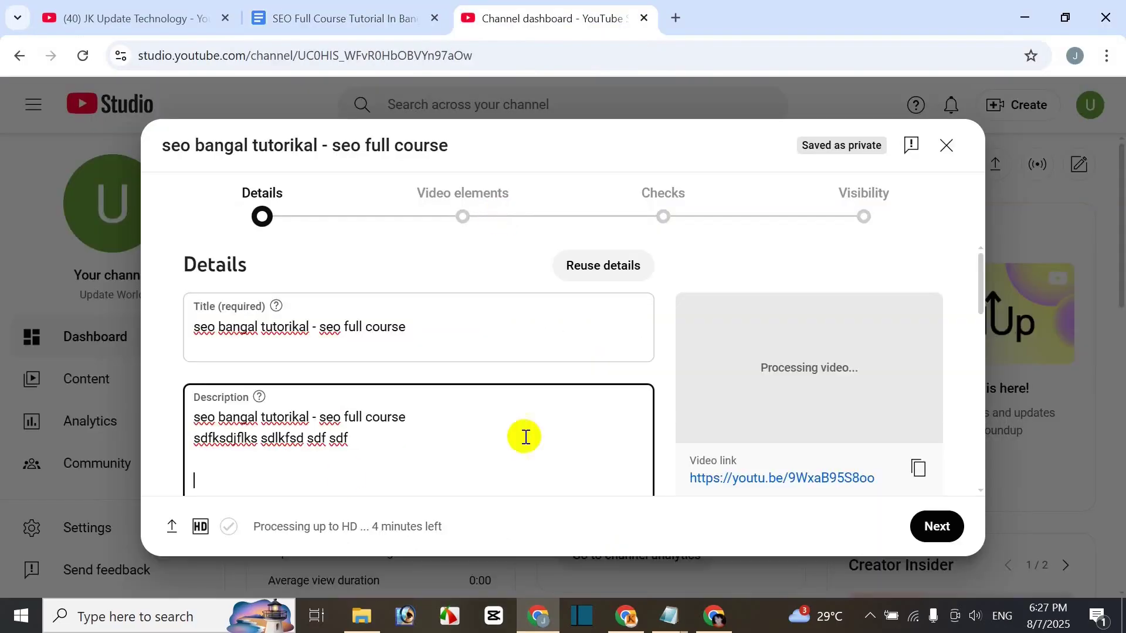
key(Return)
key(Return)
text(sdfsdjkf ds f f sdf)
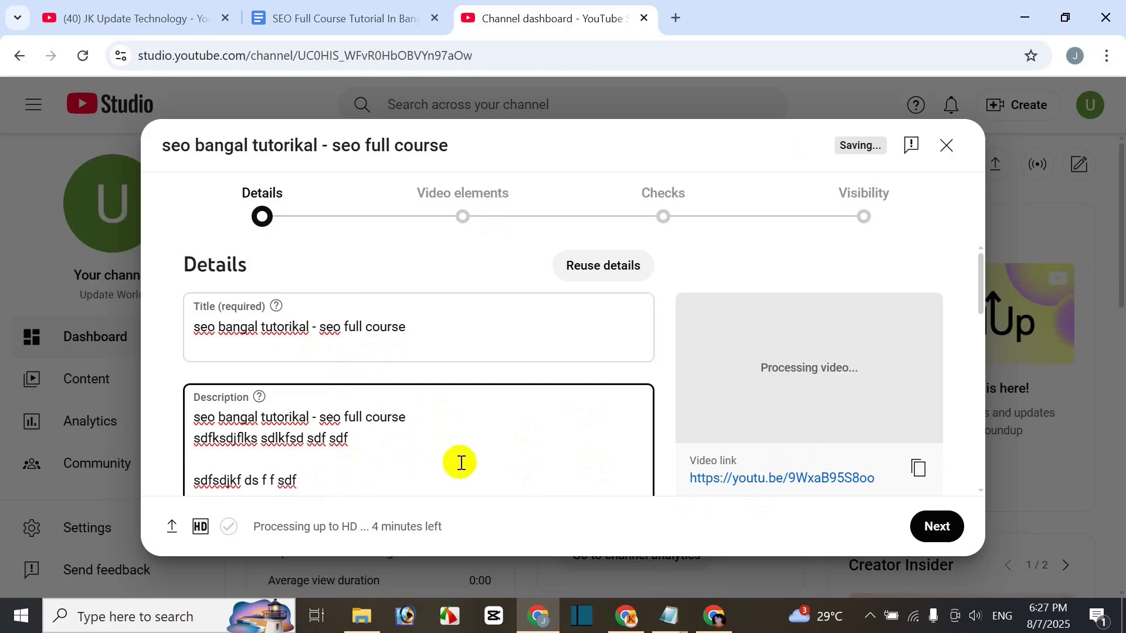
Step: Upload the image "Online Fashion 2" from the Documents folder as the video's custom thumbnail
scroll(460, 460, down, 3)
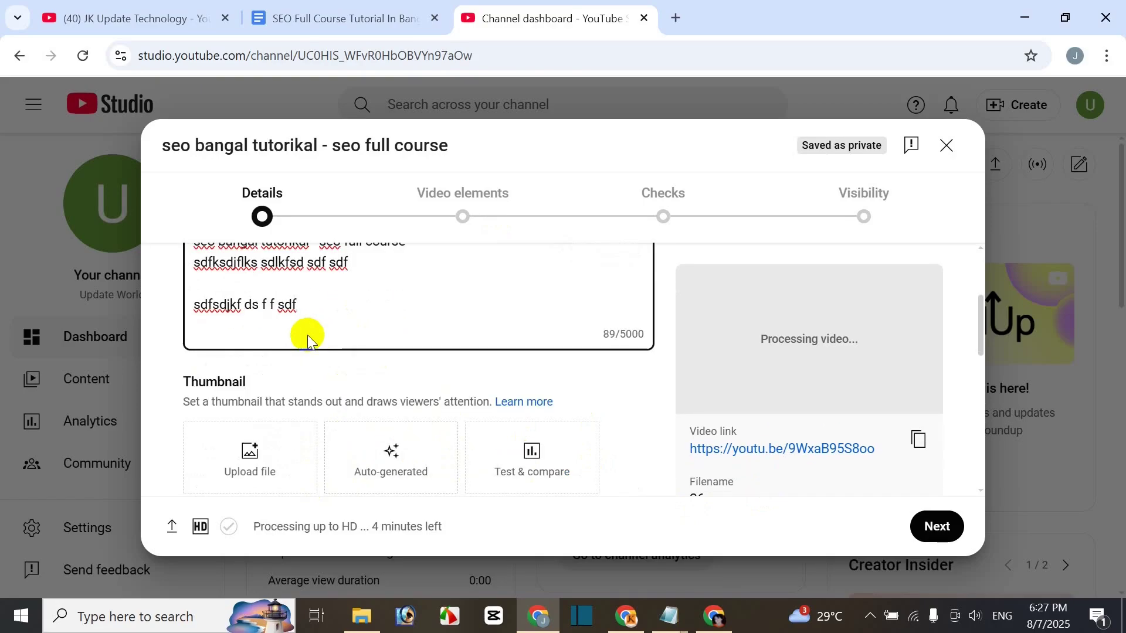
scroll(464, 355, up, 3)
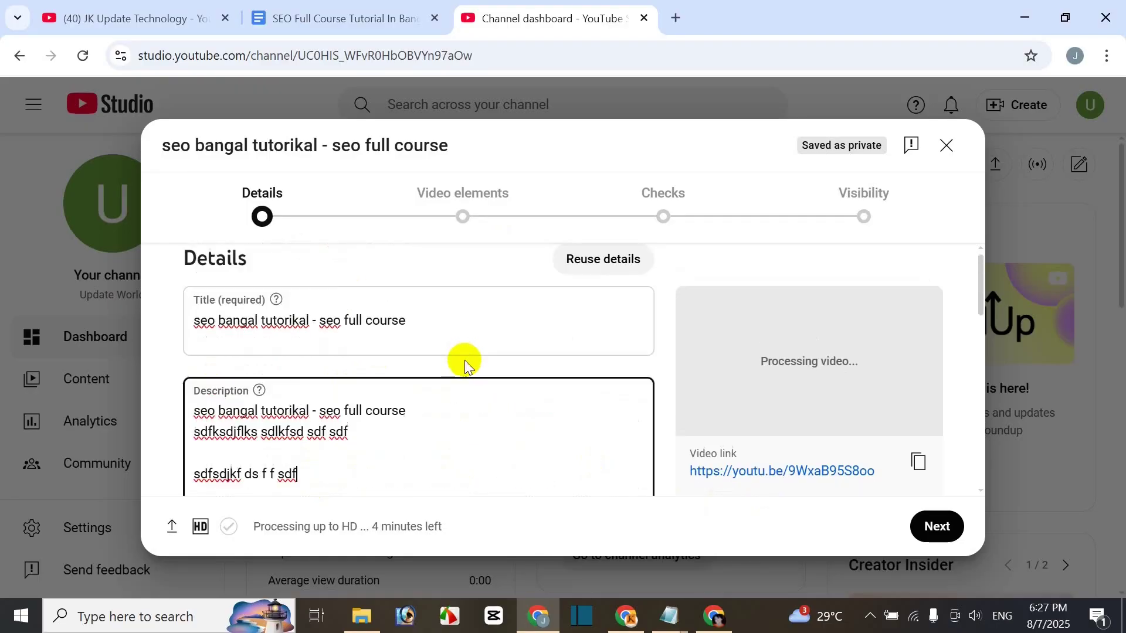
scroll(279, 453, down, 3)
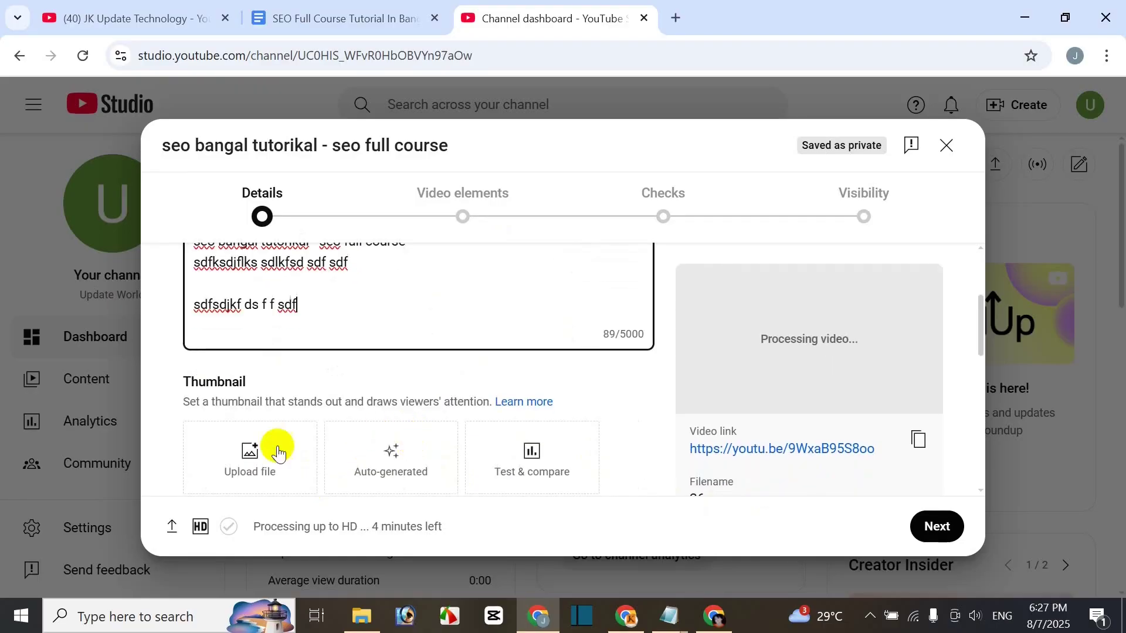
click(247, 451)
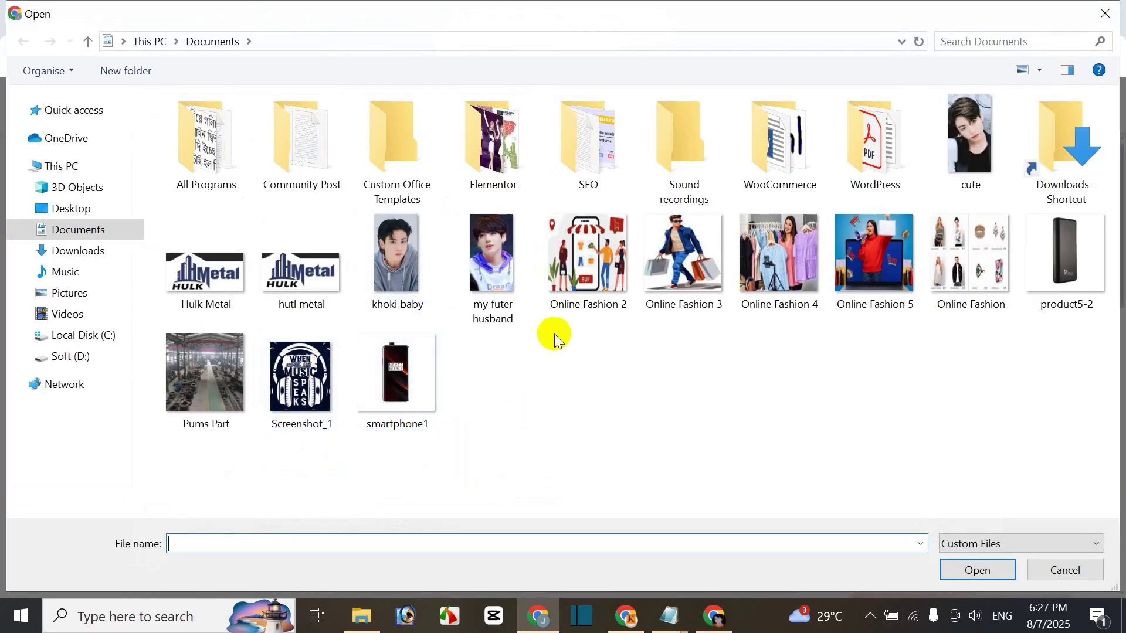
click(573, 313)
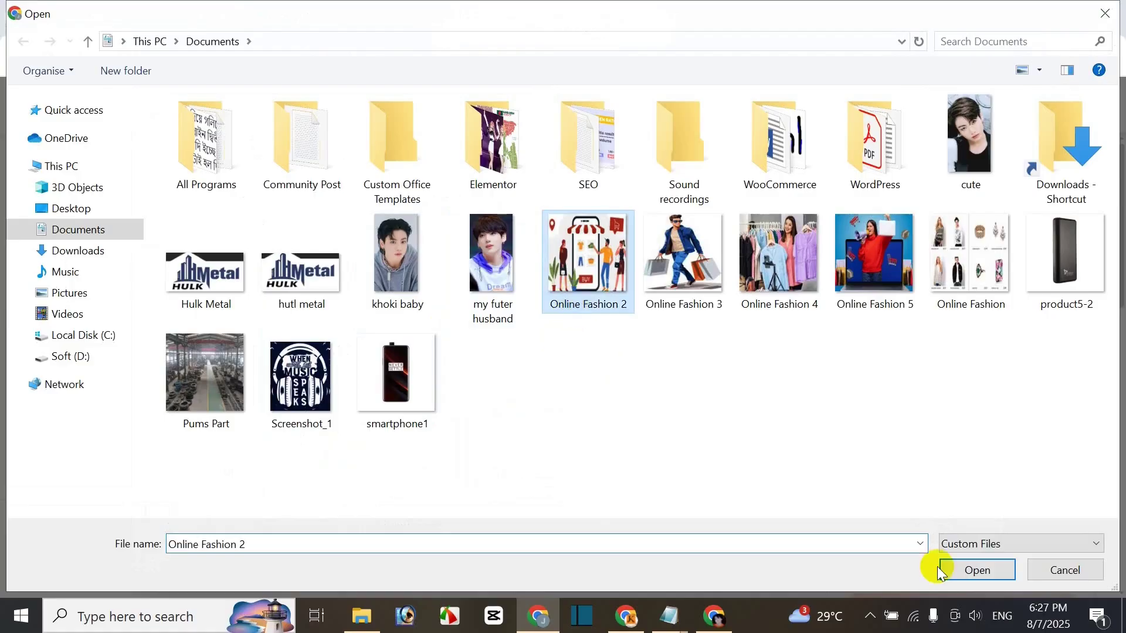
click(973, 578)
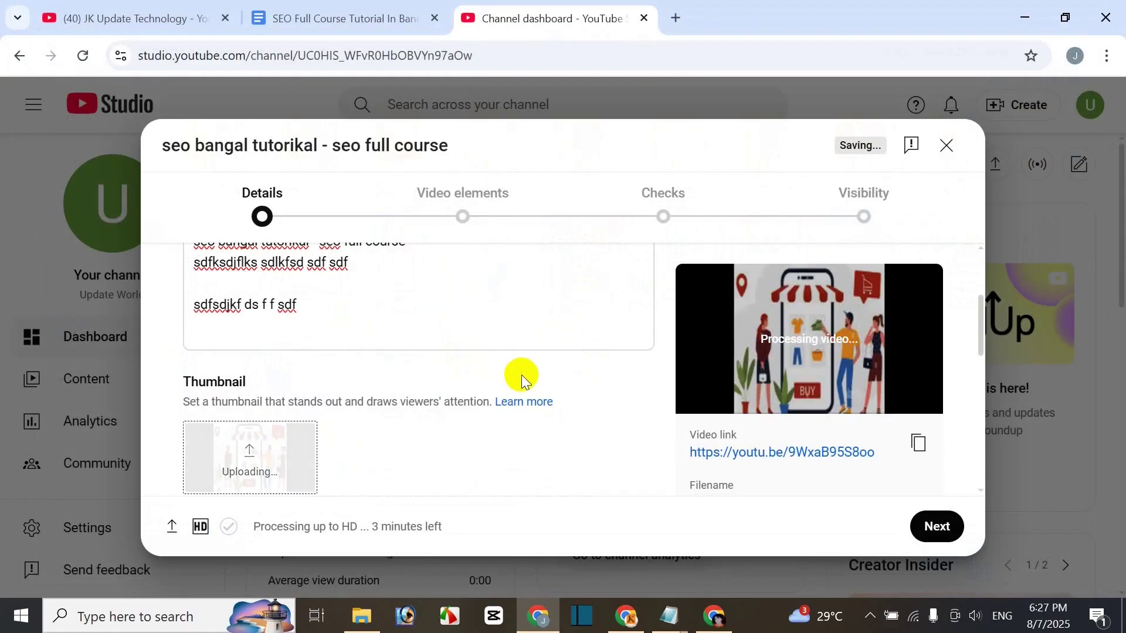
Step: Start a new playlist for the video and title it "seo bagnla fsdsdfsd"
scroll(521, 378, down, 2)
click(302, 406)
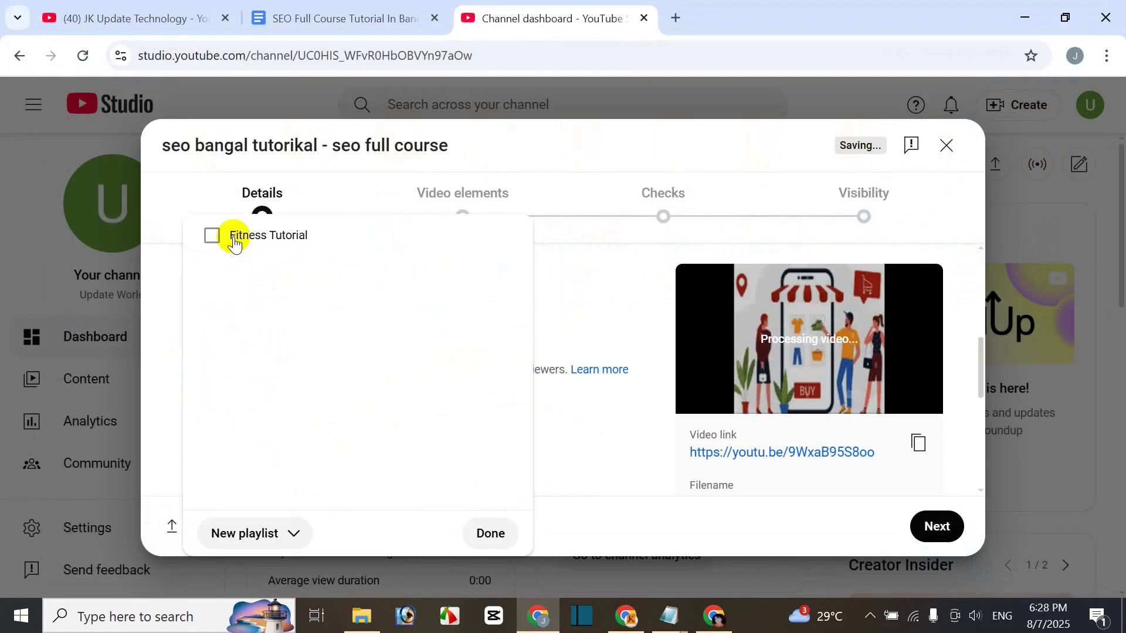
click(268, 533)
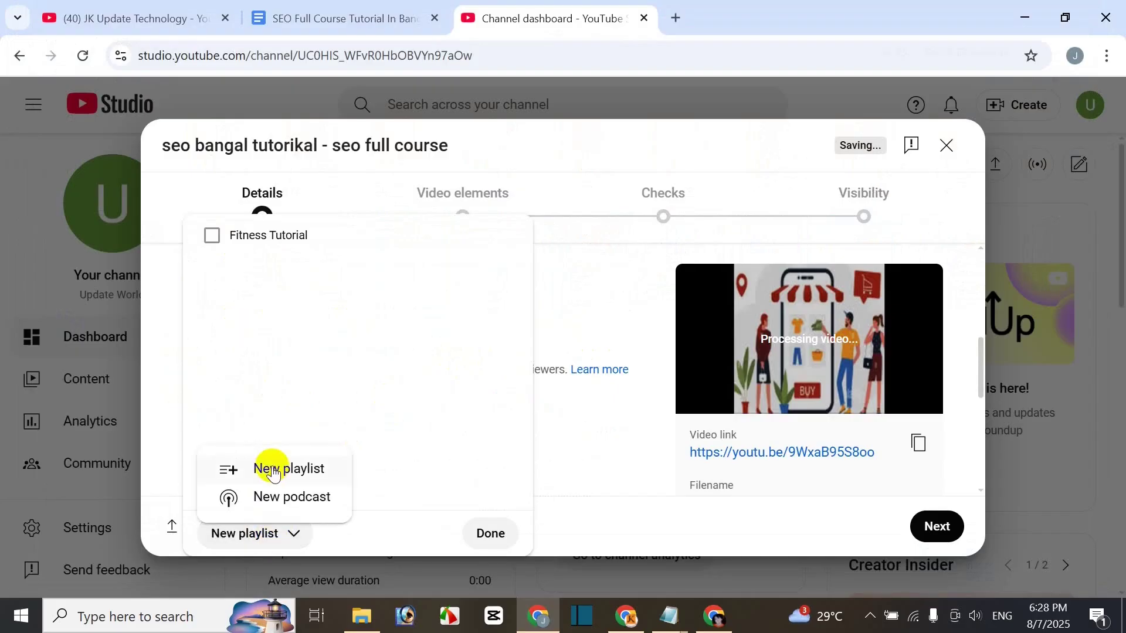
click(274, 469)
click(432, 232)
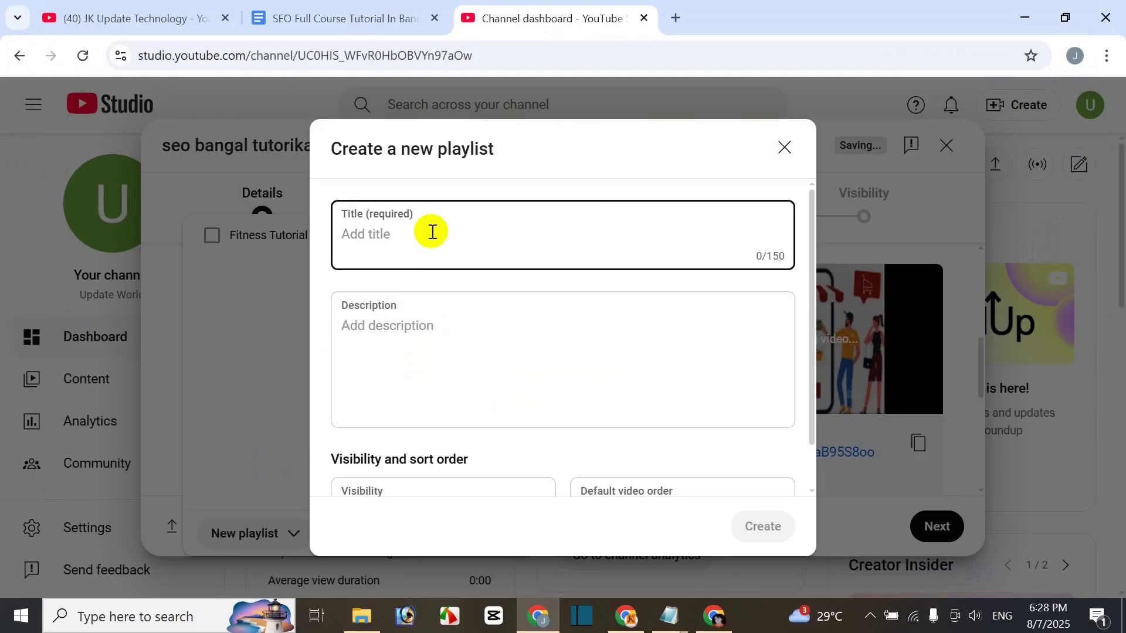
text(seo bagnla )
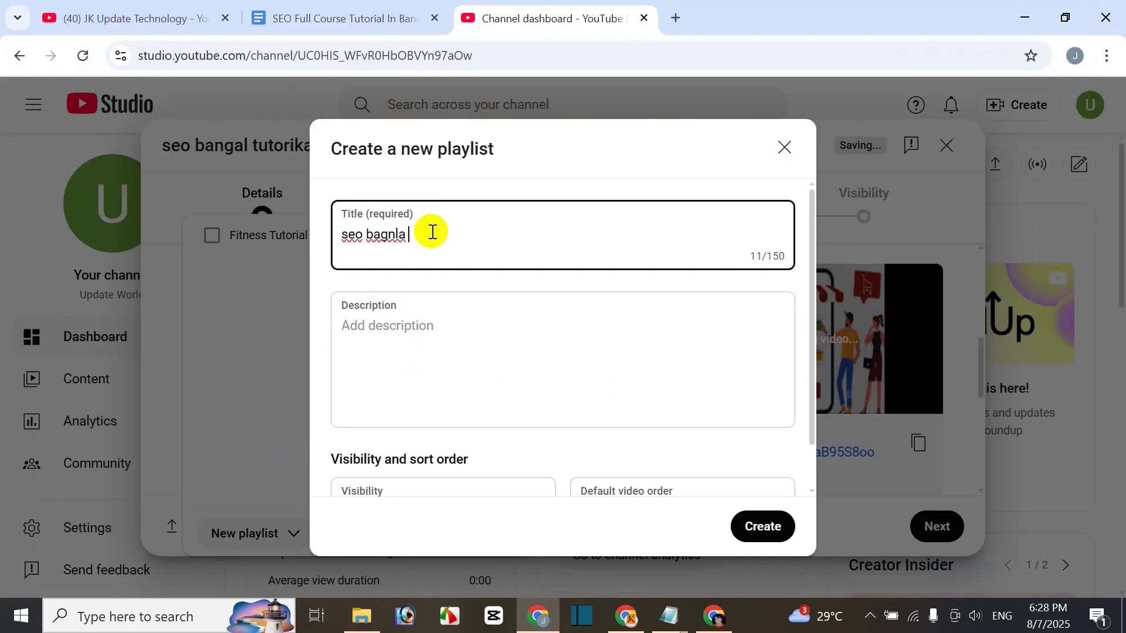
text(fsdsdfsd)
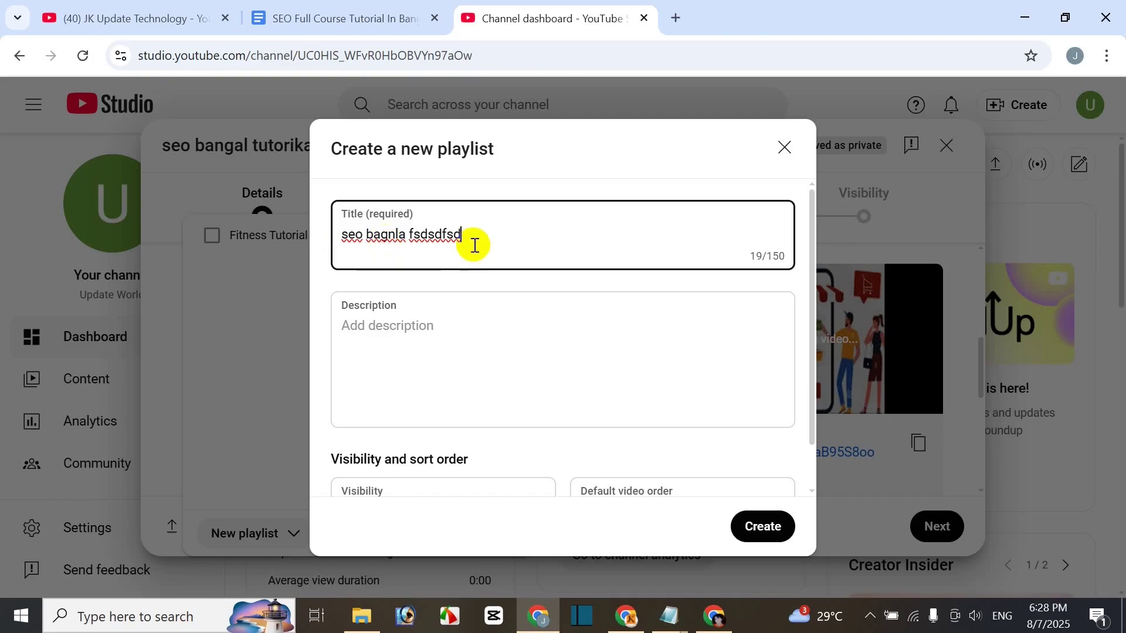
Step: Copy the playlist title into its description, append "lsdfksd s sd sdfsd", create the playlist and assign the video to it
drag(476, 234, 344, 241)
key(ctrl+c)
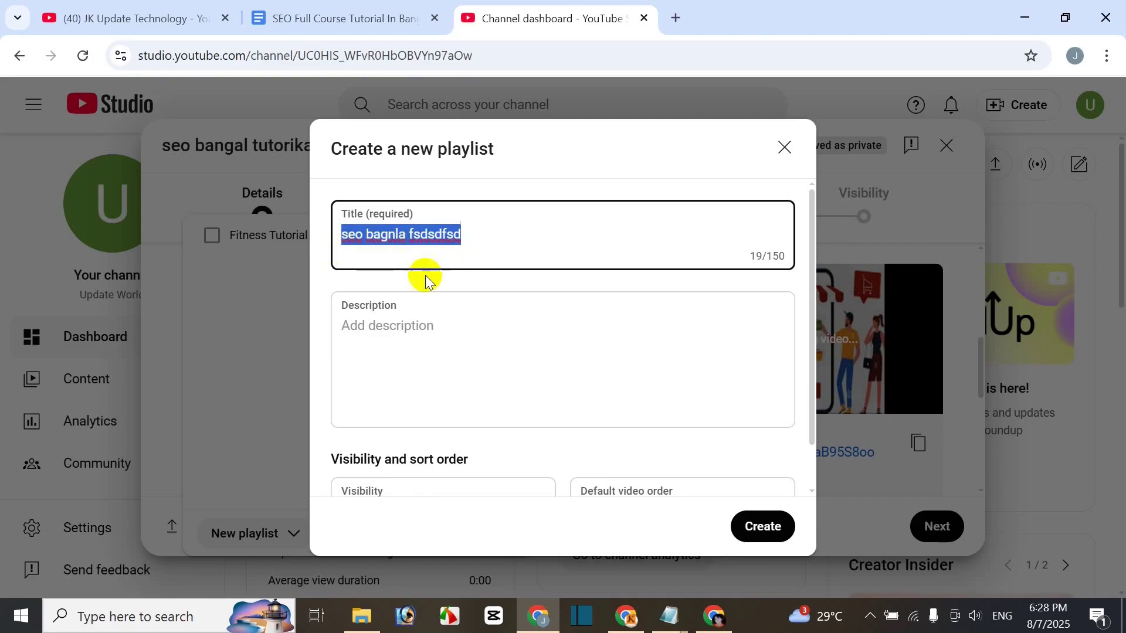
click(417, 345)
key(ctrl+v)
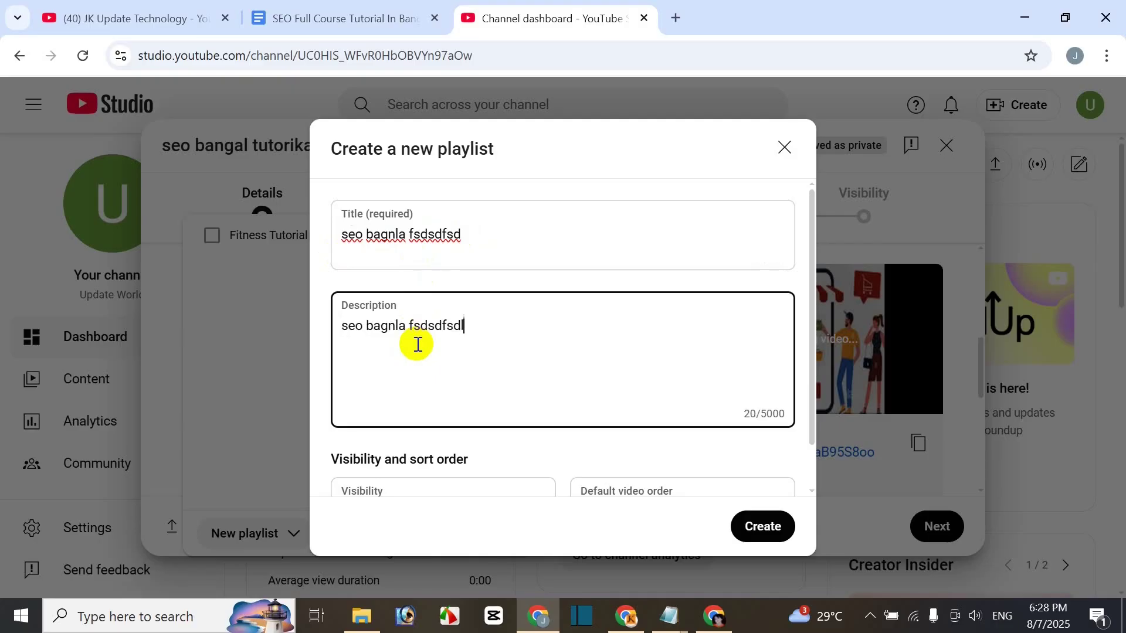
text(lsdfksd s sd sdfsd)
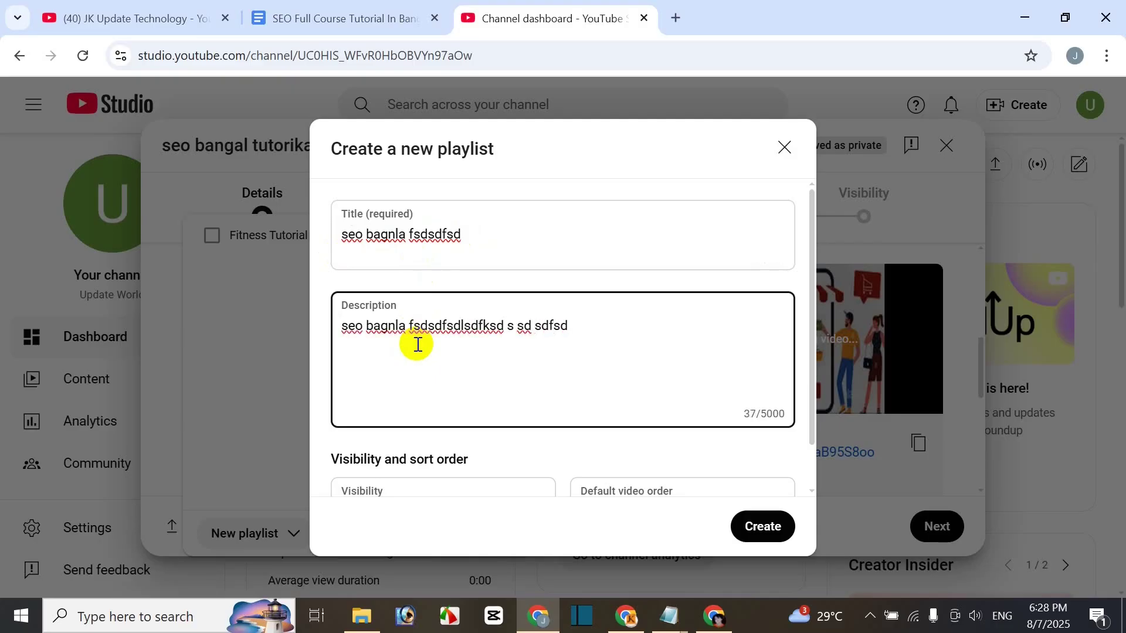
text(fsdfsd sdfsd)
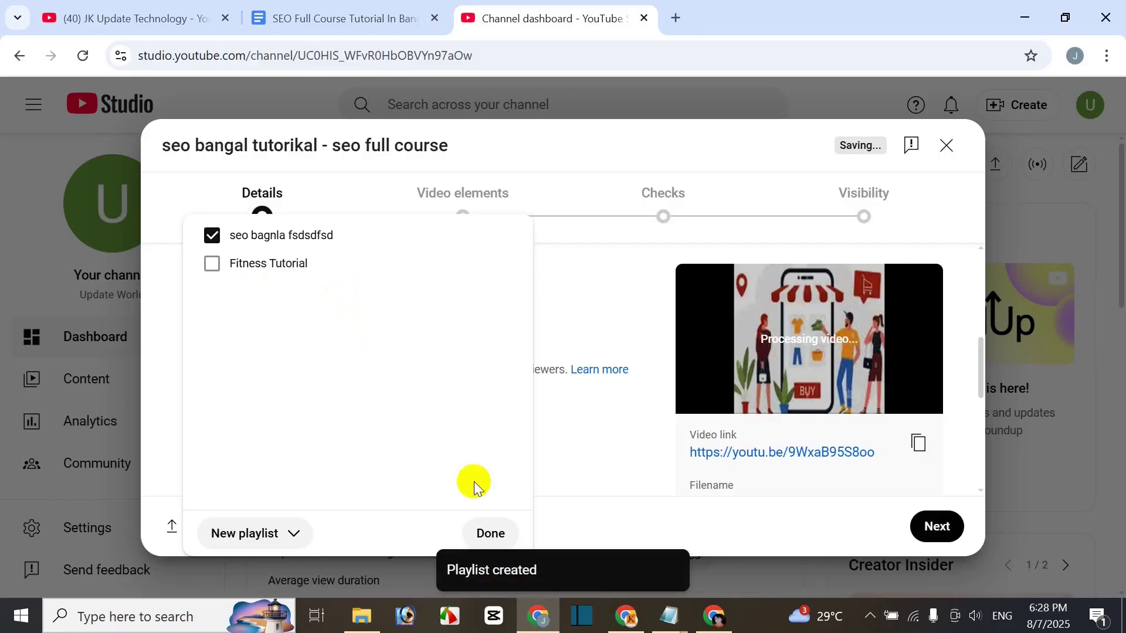
click(488, 532)
Step: Set the video's audience to "No, it's not made for kids"
scroll(450, 443, down, 4)
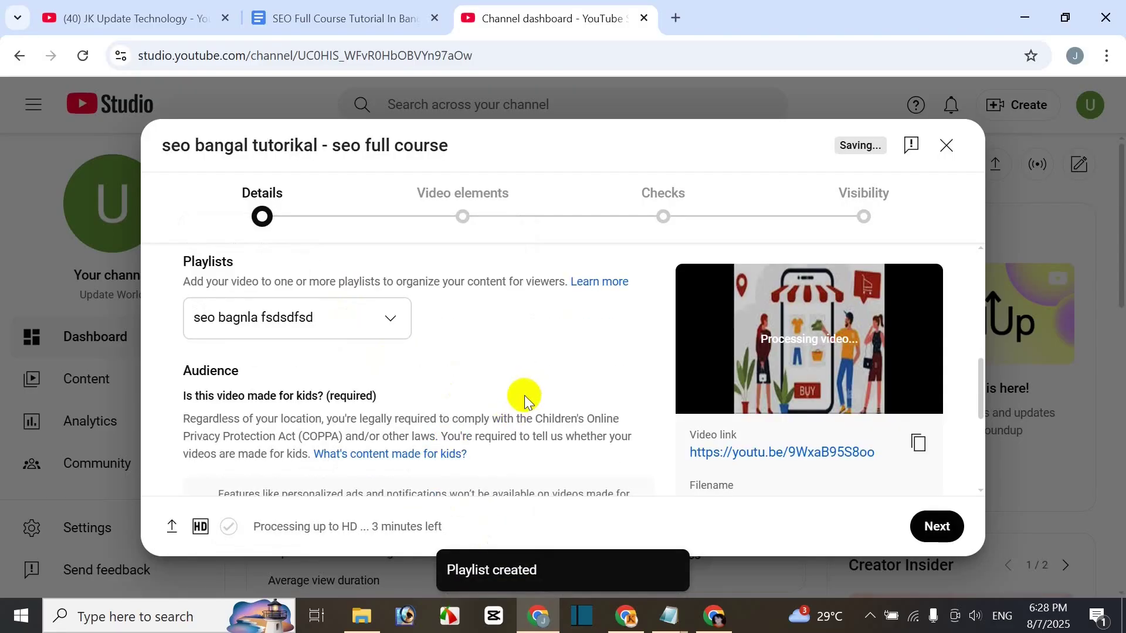
scroll(498, 432, down, 2)
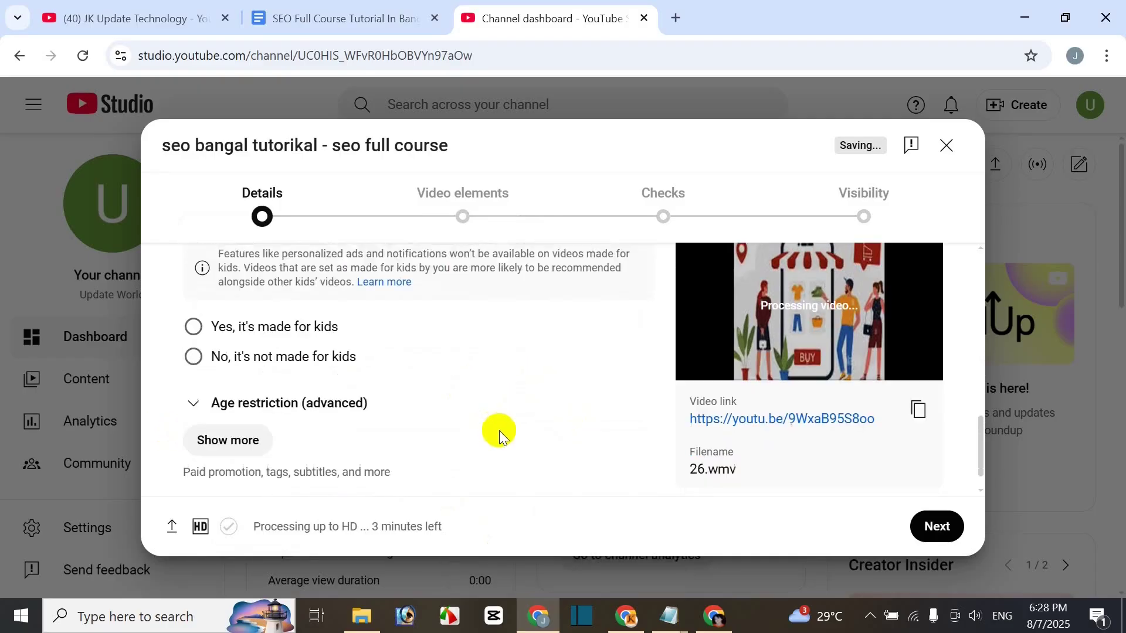
scroll(500, 432, up, 2)
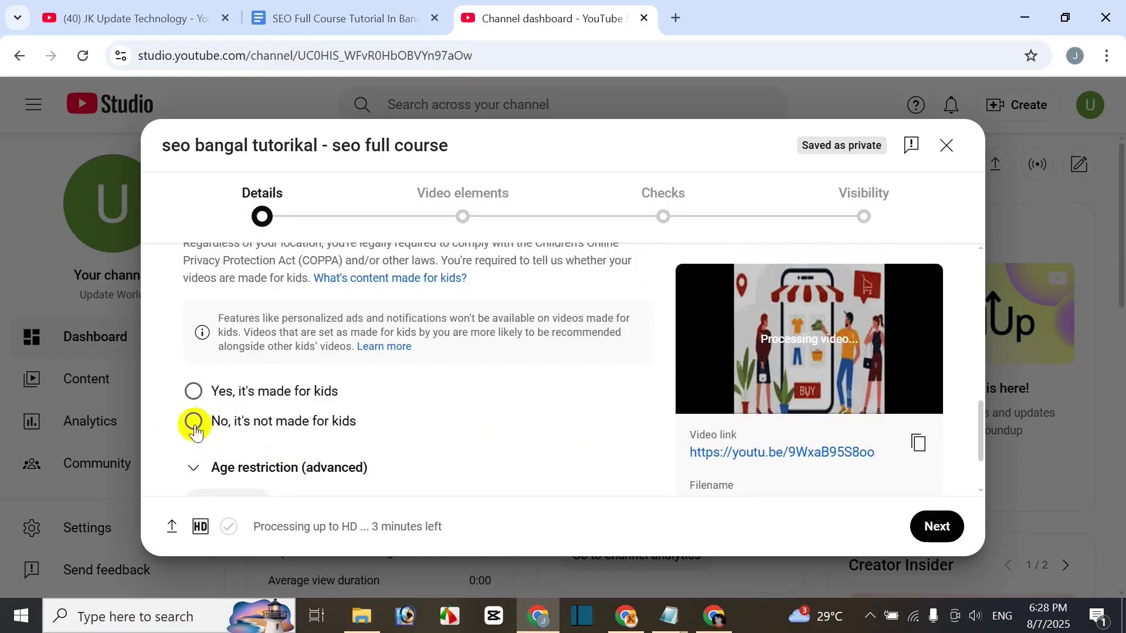
click(193, 422)
Step: Expand the additional video details and add the tags "seo" and "fsd"
scroll(465, 442, down, 2)
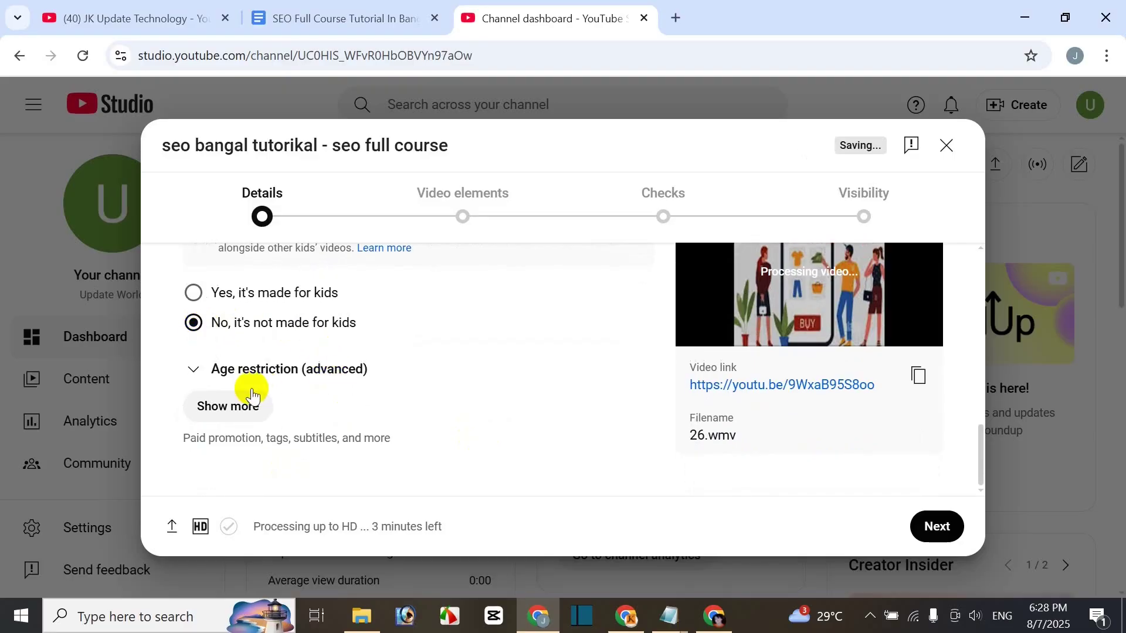
click(249, 411)
scroll(427, 410, down, 4)
scroll(418, 444, down, 10)
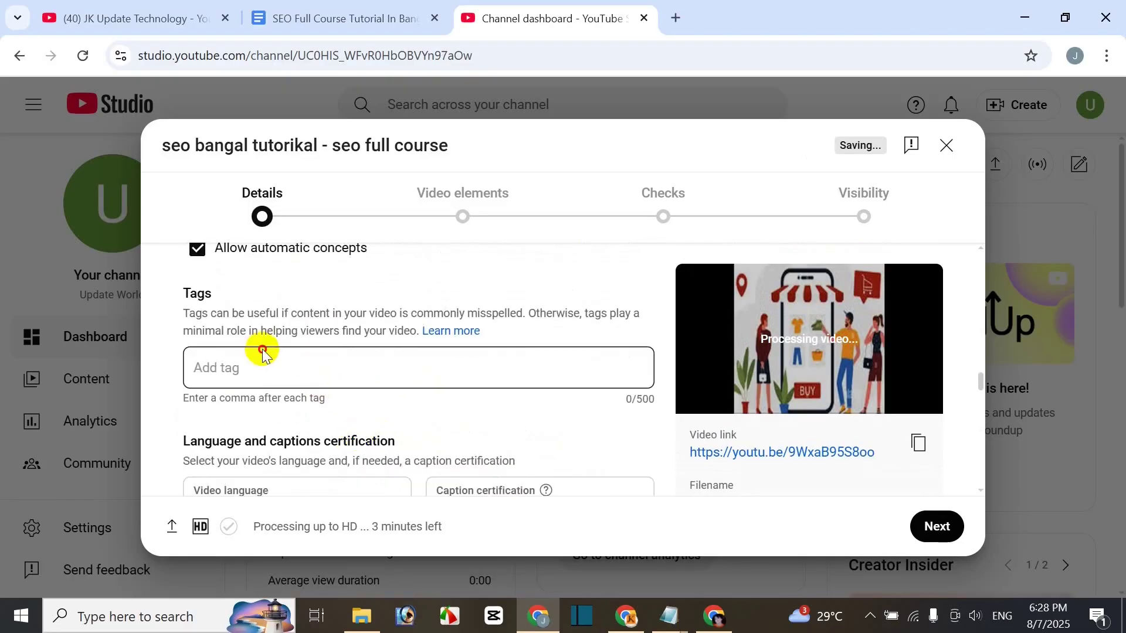
click(274, 372)
text(seo,fsd,)
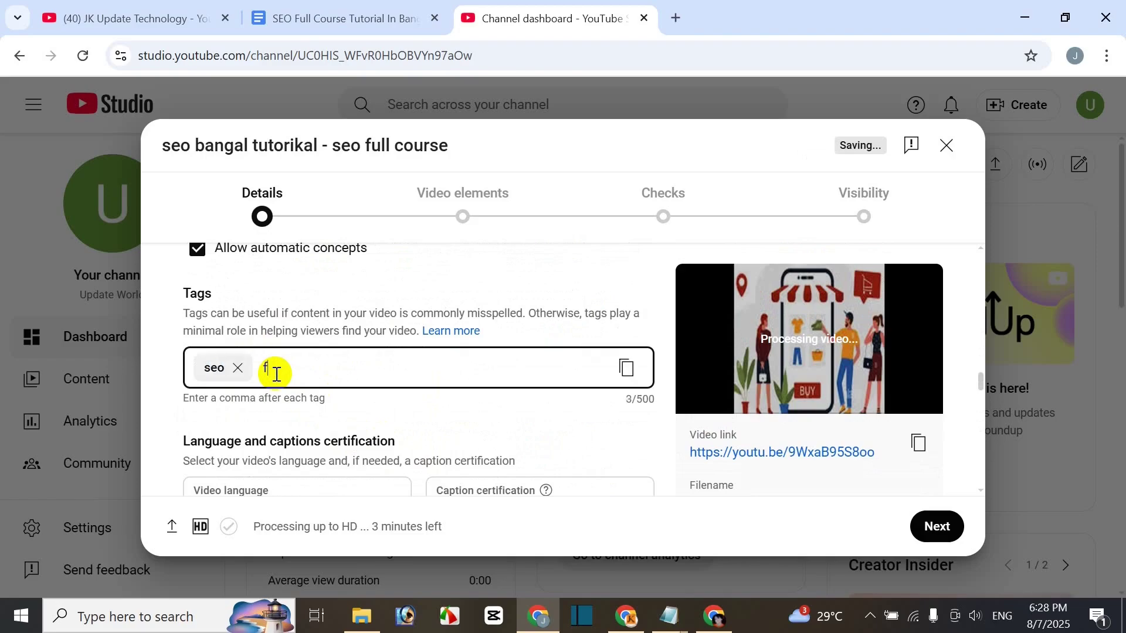
Step: Set the video language to Bangla and the recording date to Aug 7, 2025
scroll(505, 414, down, 2)
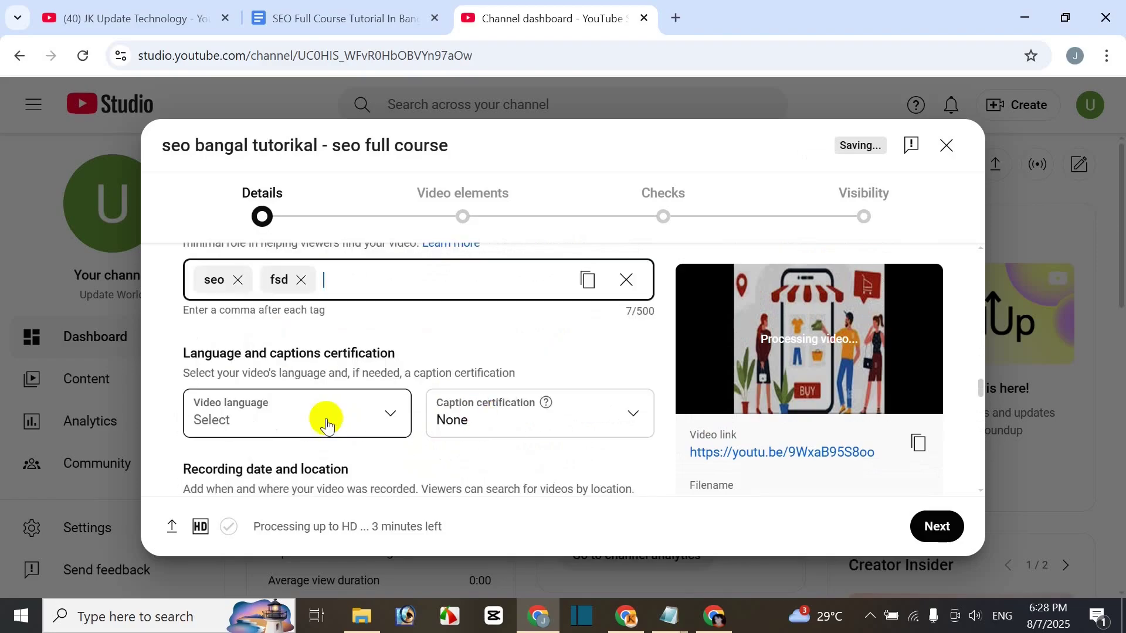
click(243, 420)
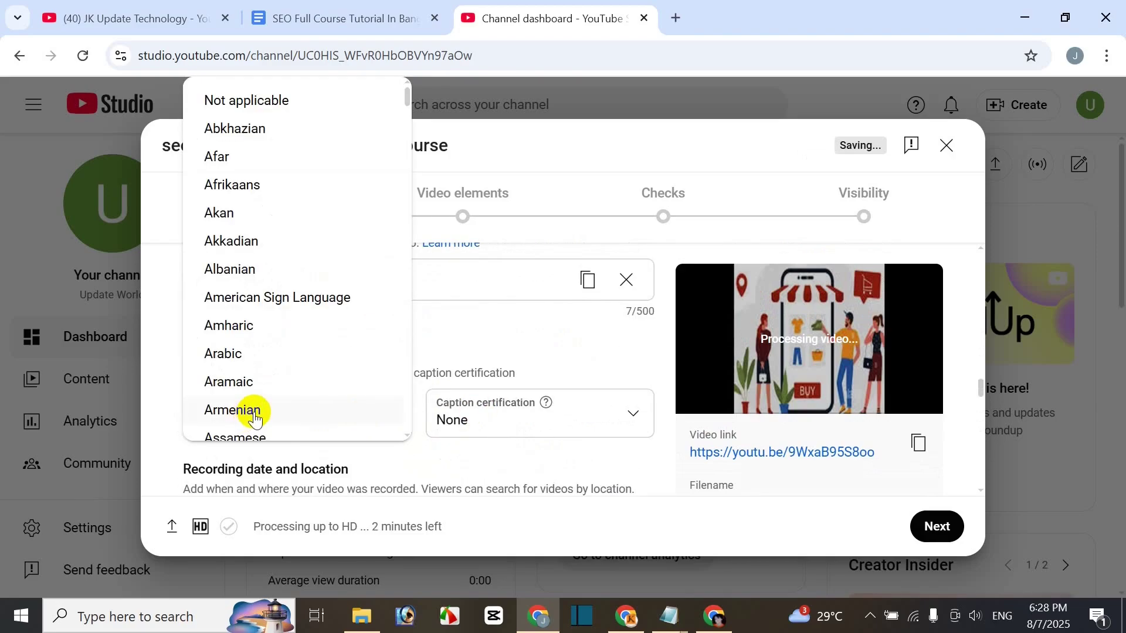
scroll(264, 375, down, 3)
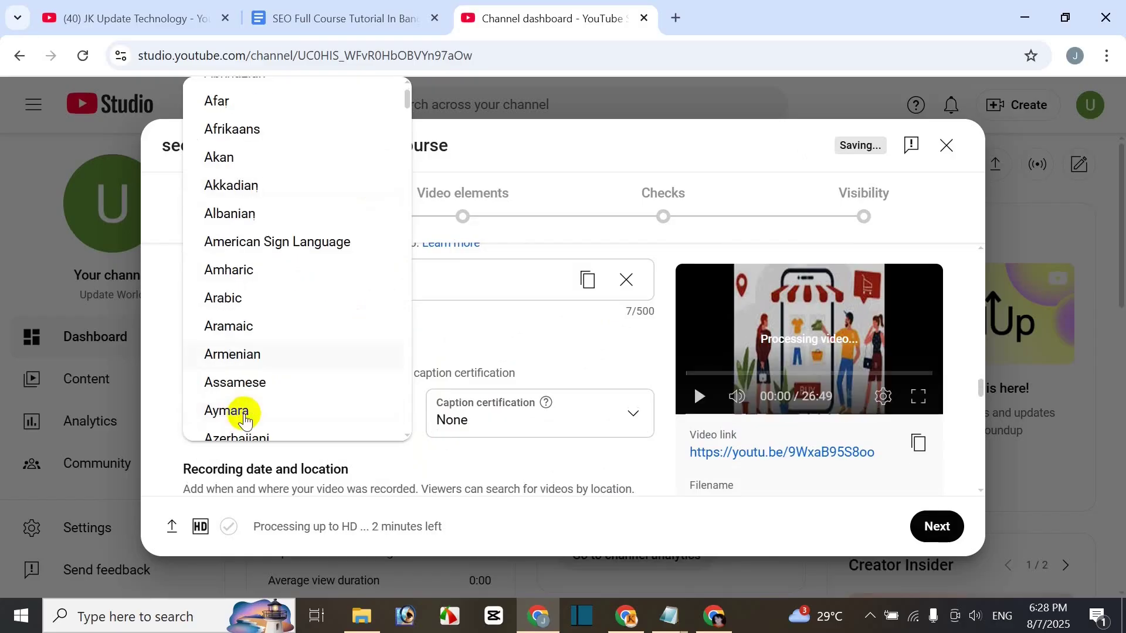
click(268, 380)
scroll(507, 480, down, 3)
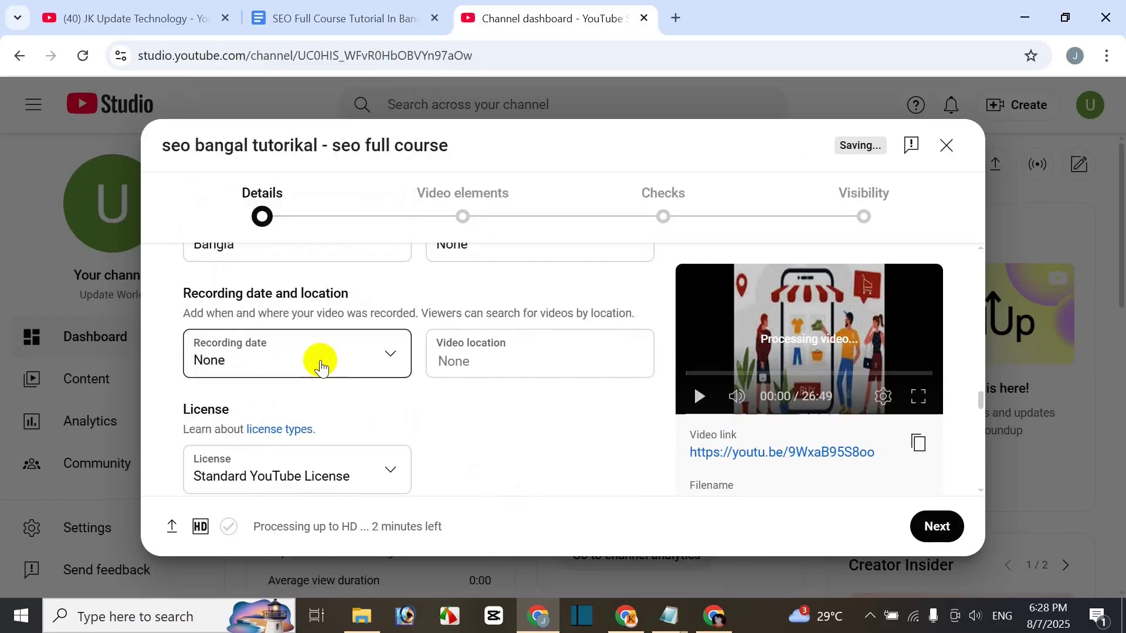
click(287, 367)
click(353, 252)
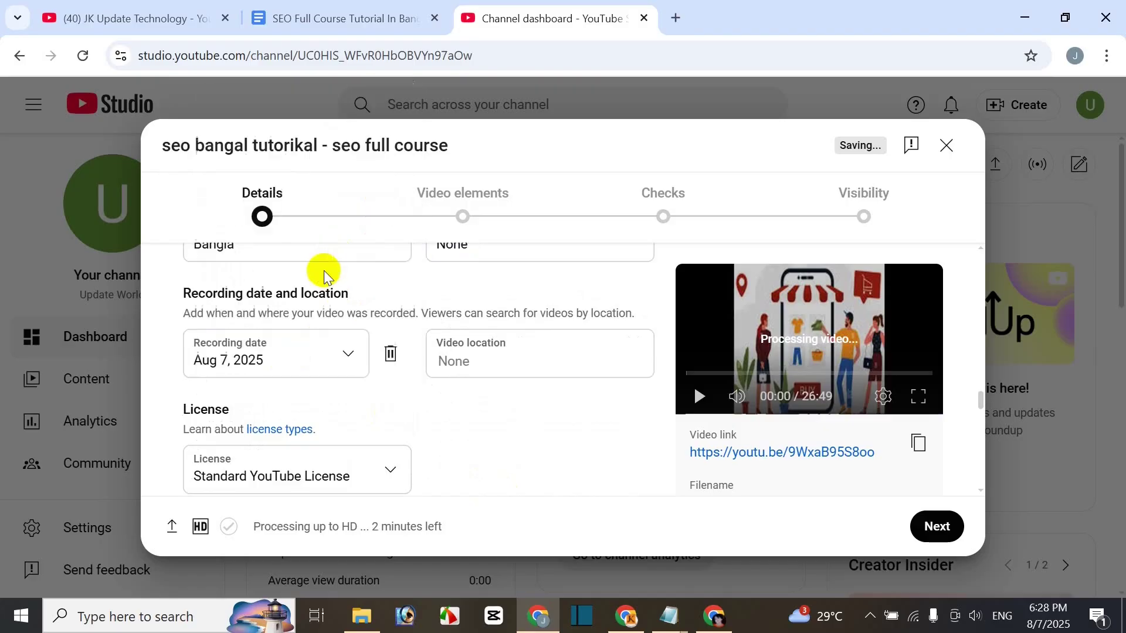
Step: Advance to the Video elements stage and review the subtitles, end screen and cards options
scroll(885, 469, down, 2)
click(938, 528)
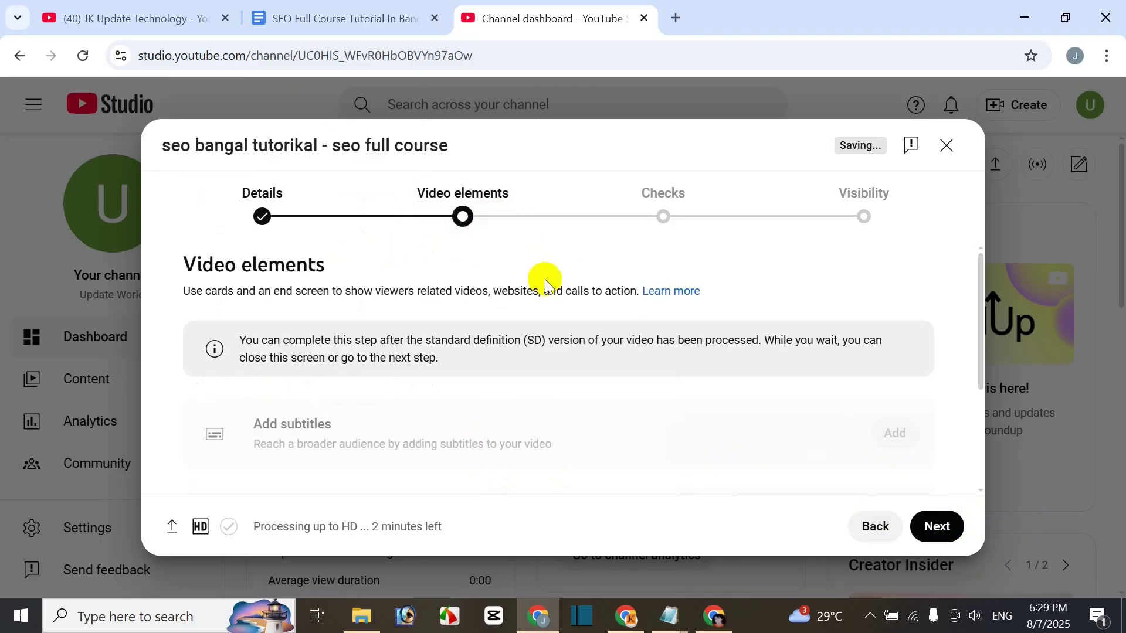
scroll(542, 287, down, 2)
scroll(543, 296, up, 1)
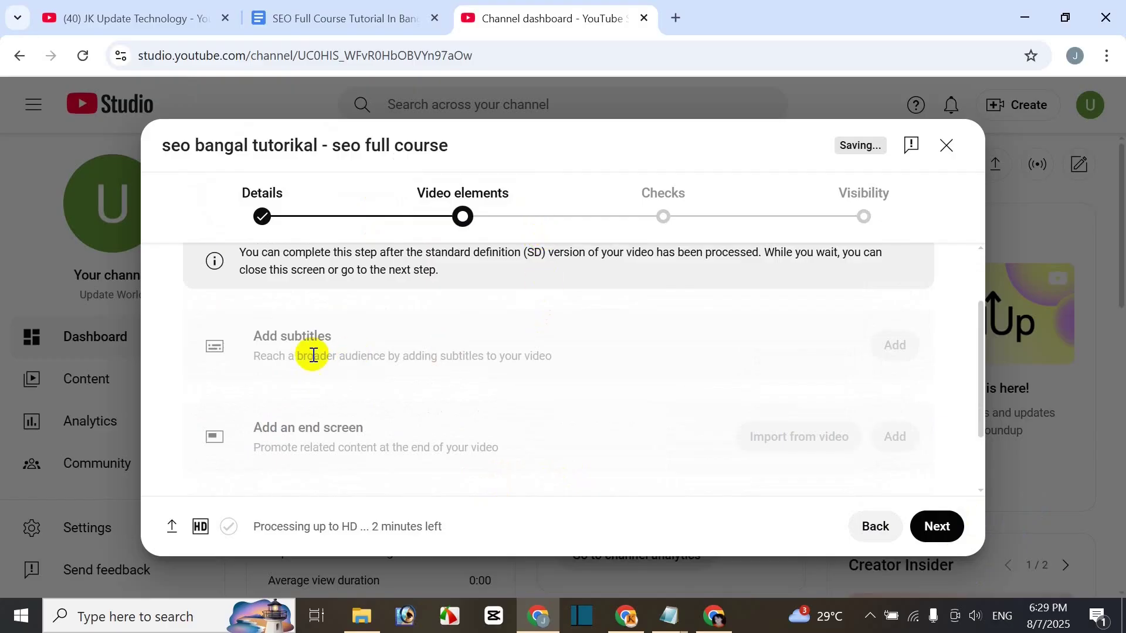
scroll(586, 410, down, 2)
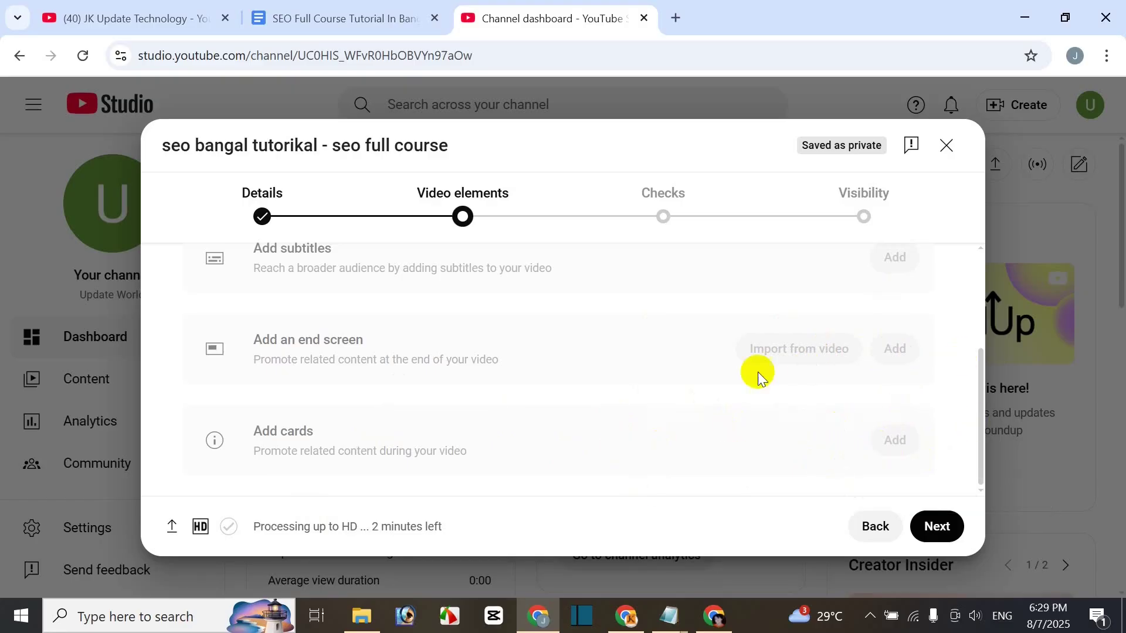
Step: Advance to the Checks stage, revisit the video details briefly and review the copyright check section
click(934, 525)
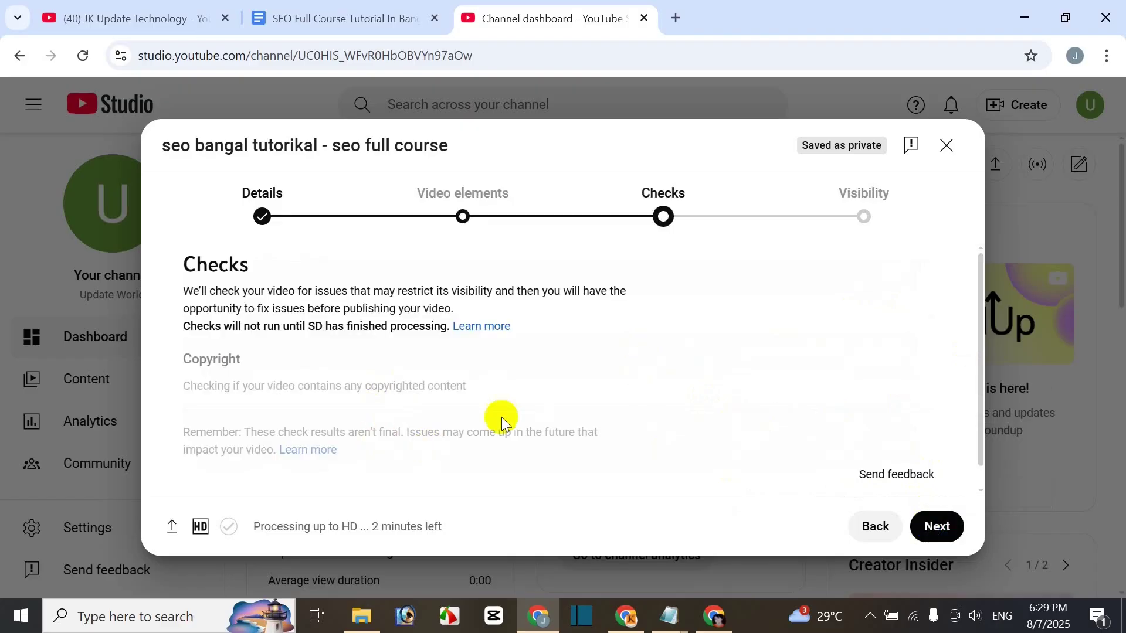
scroll(668, 369, down, 1)
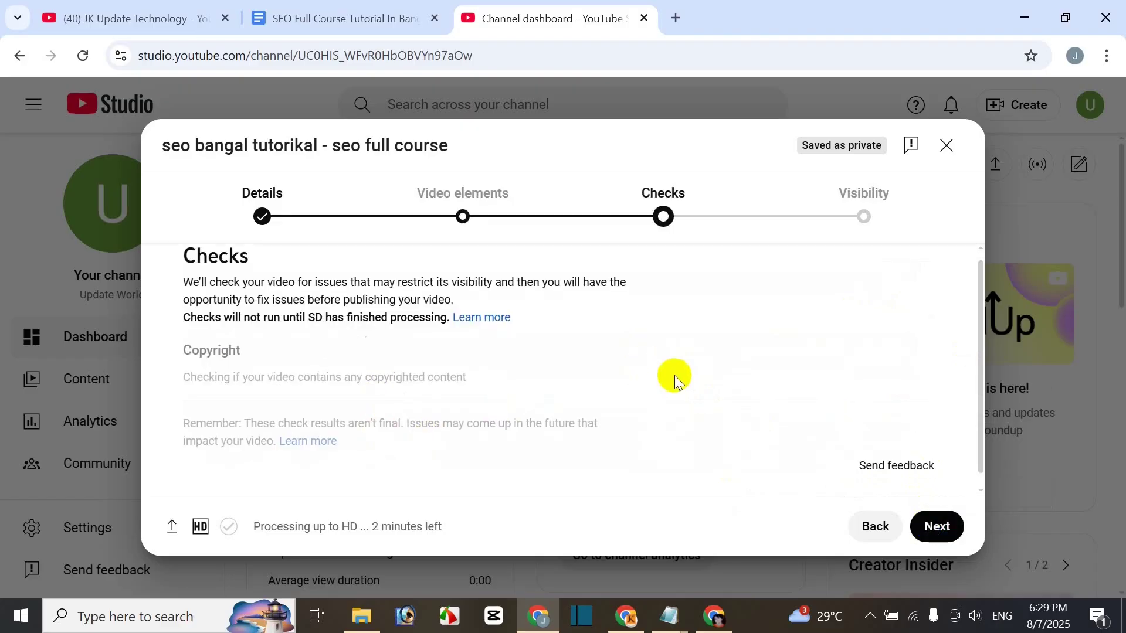
click(296, 188)
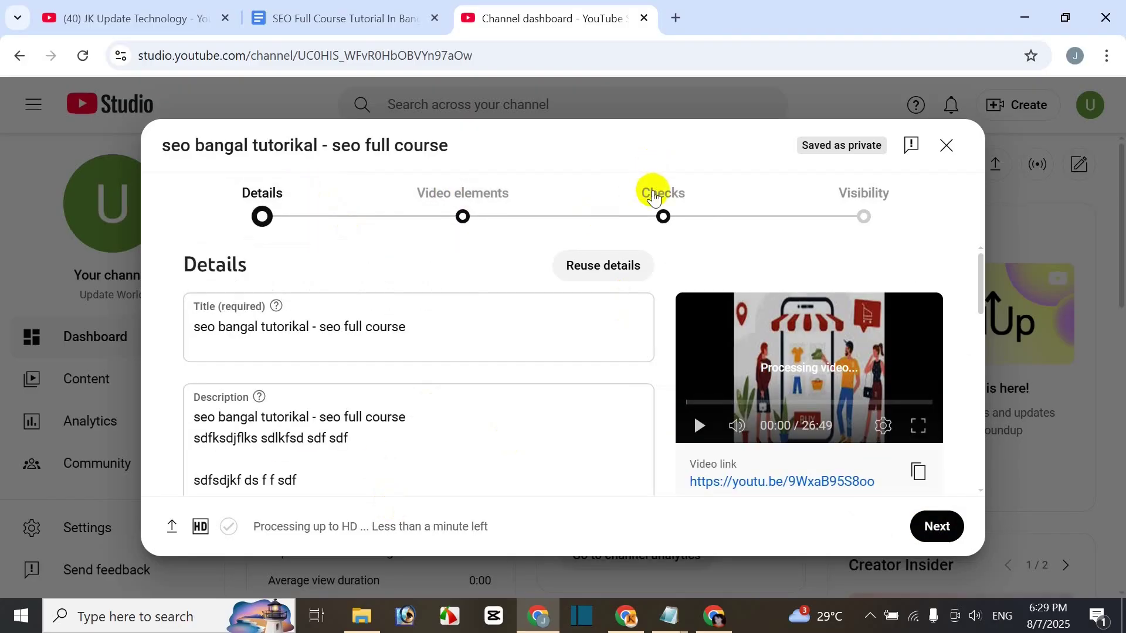
click(660, 196)
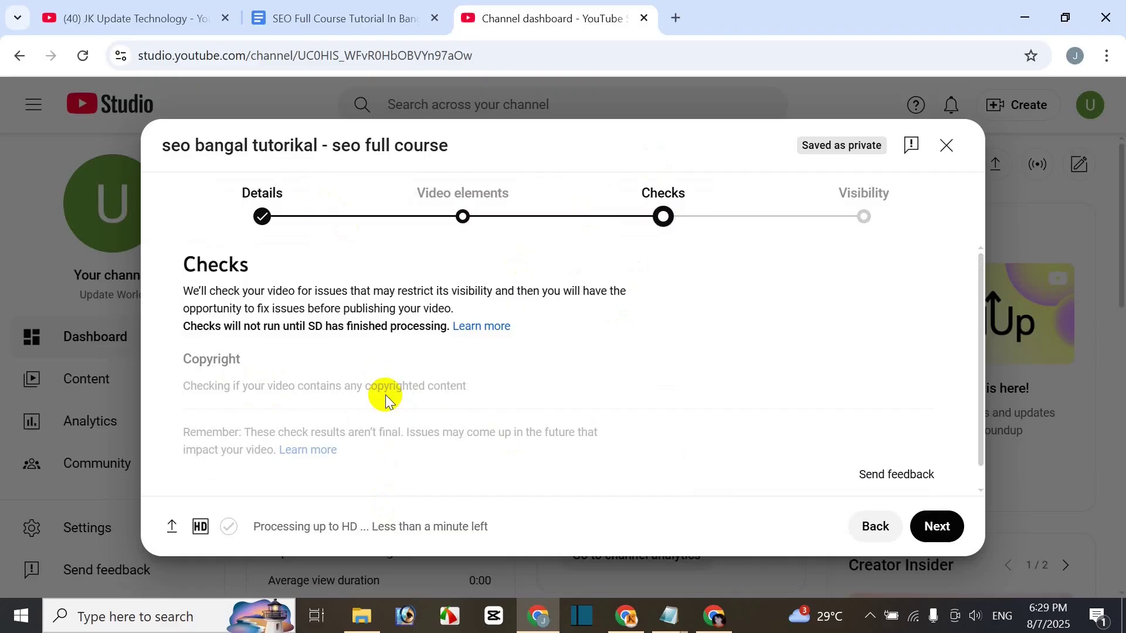
Step: Go to the Visibility stage and set the video to Public
click(877, 190)
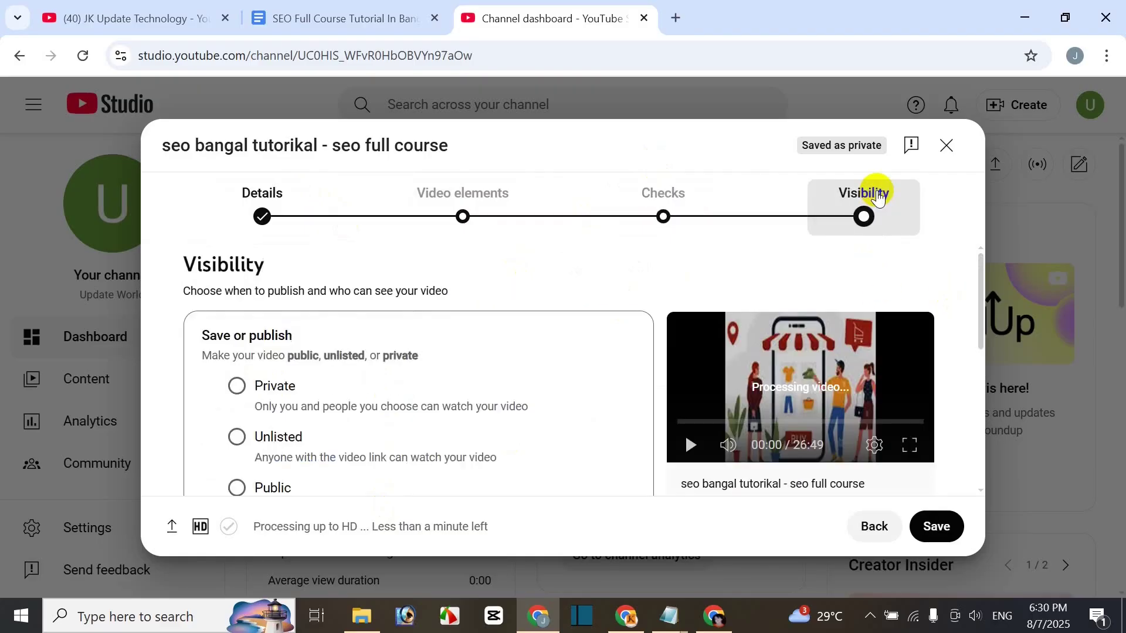
scroll(385, 444, down, 1)
click(236, 401)
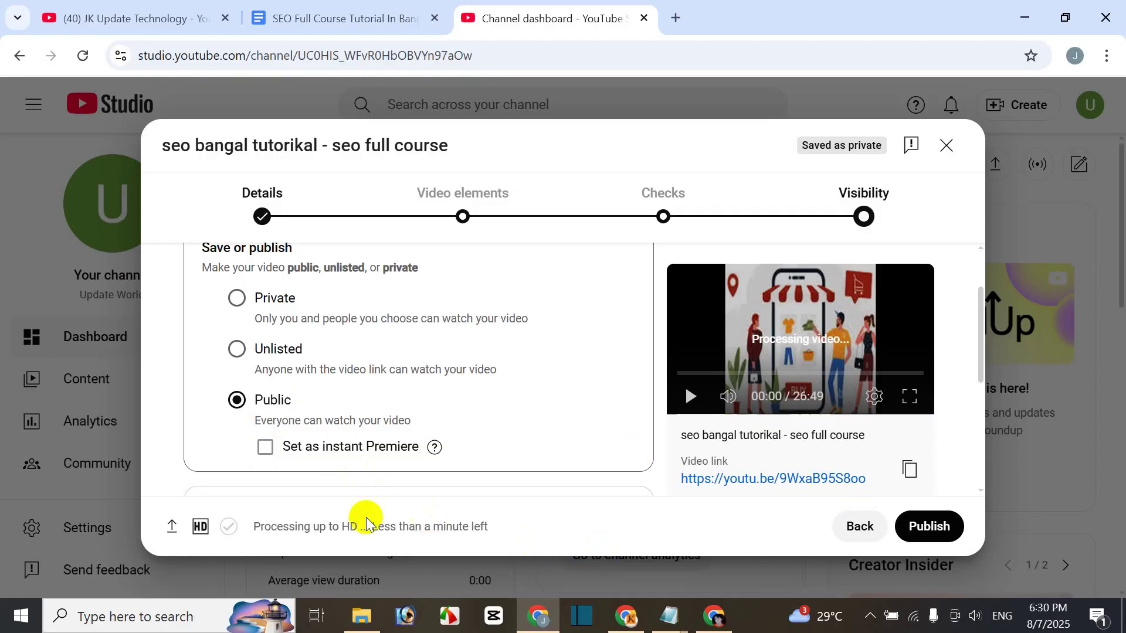
Step: Publish the video and dismiss the video processing notice
click(945, 536)
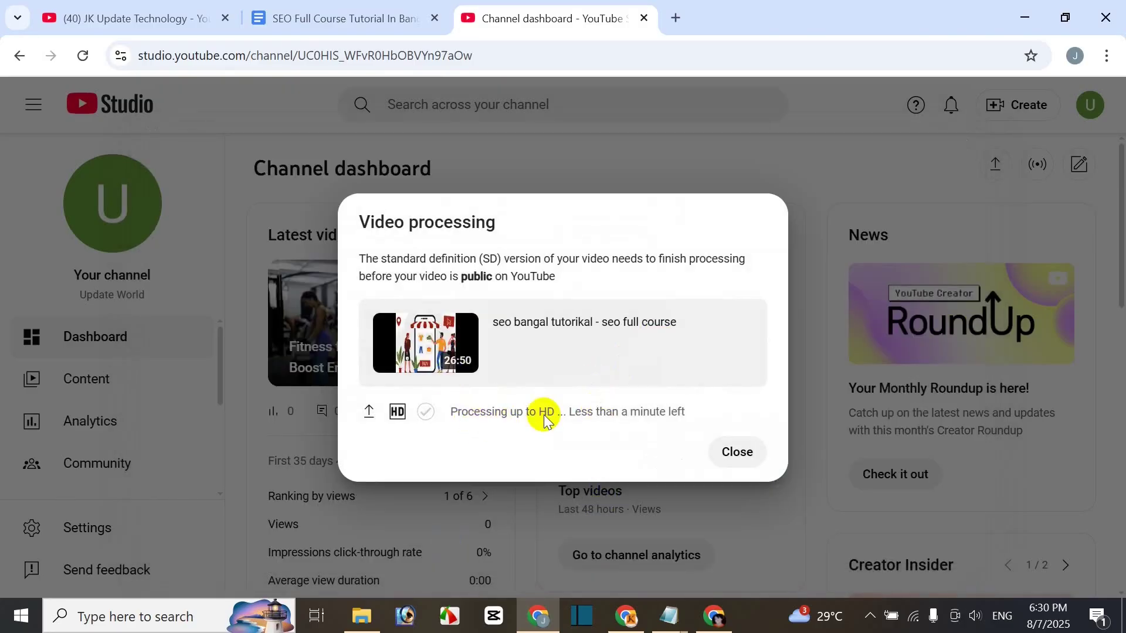
click(751, 455)
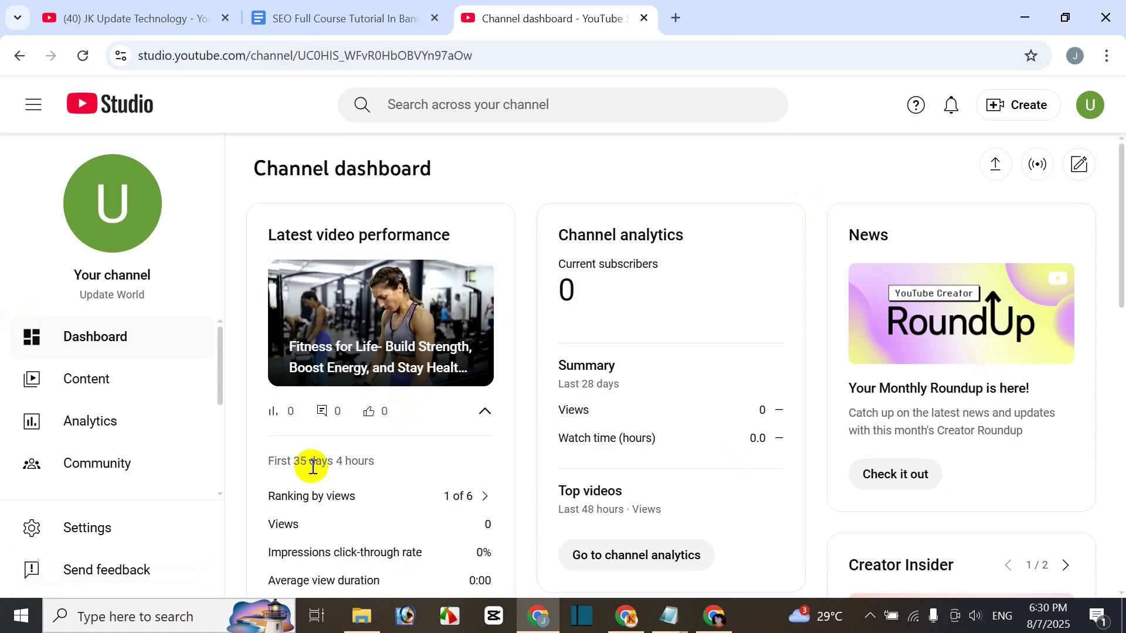
Step: Copy the shareable link of the "seo bangal tutorikal - seo full course" video from the channel content list
scroll(375, 475, down, 1)
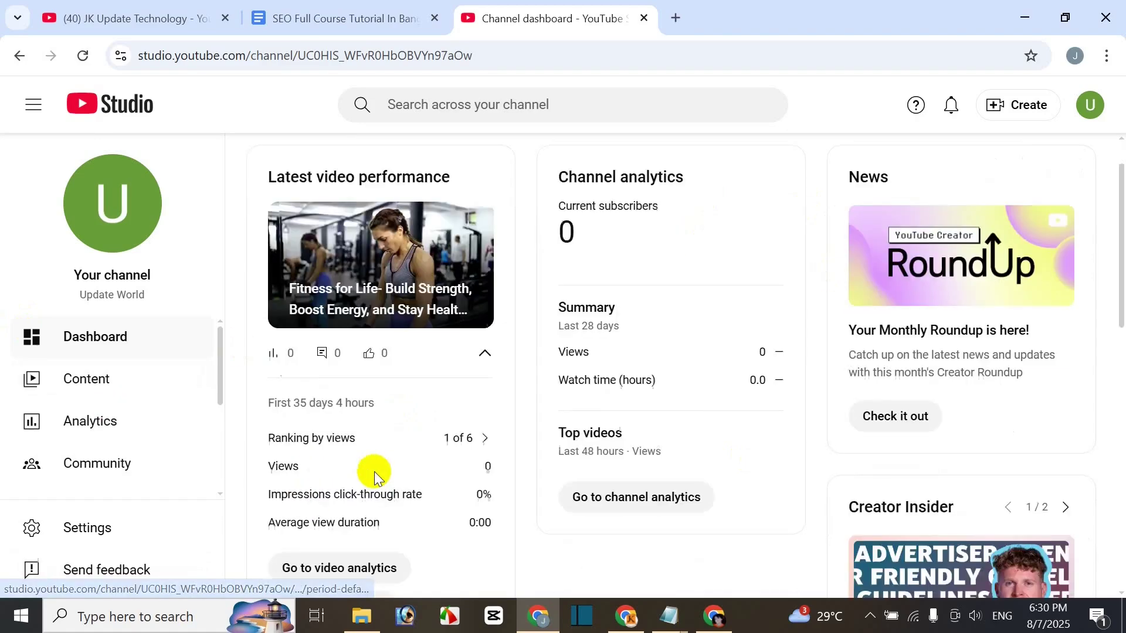
scroll(375, 476, down, 1)
scroll(369, 487, up, 2)
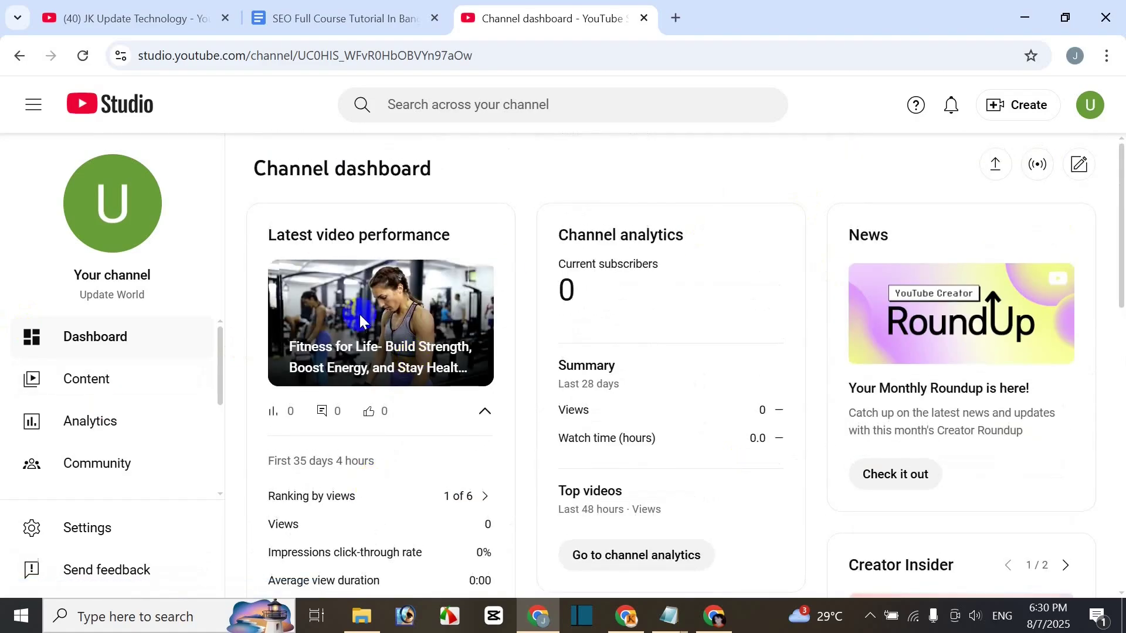
scroll(393, 328, down, 1)
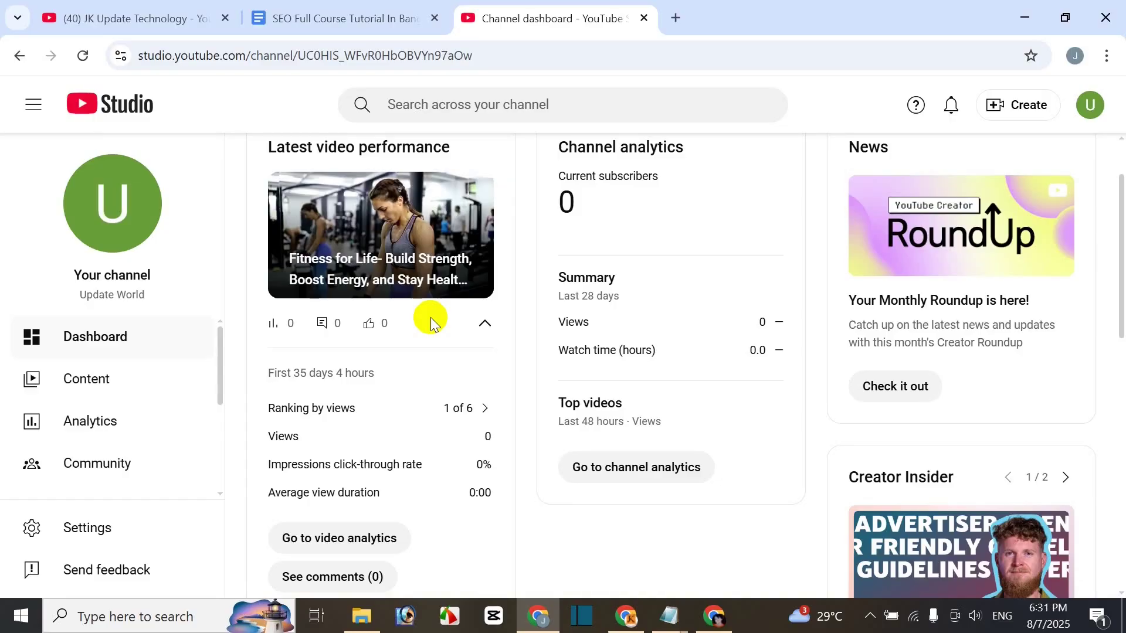
scroll(410, 320, down, 1)
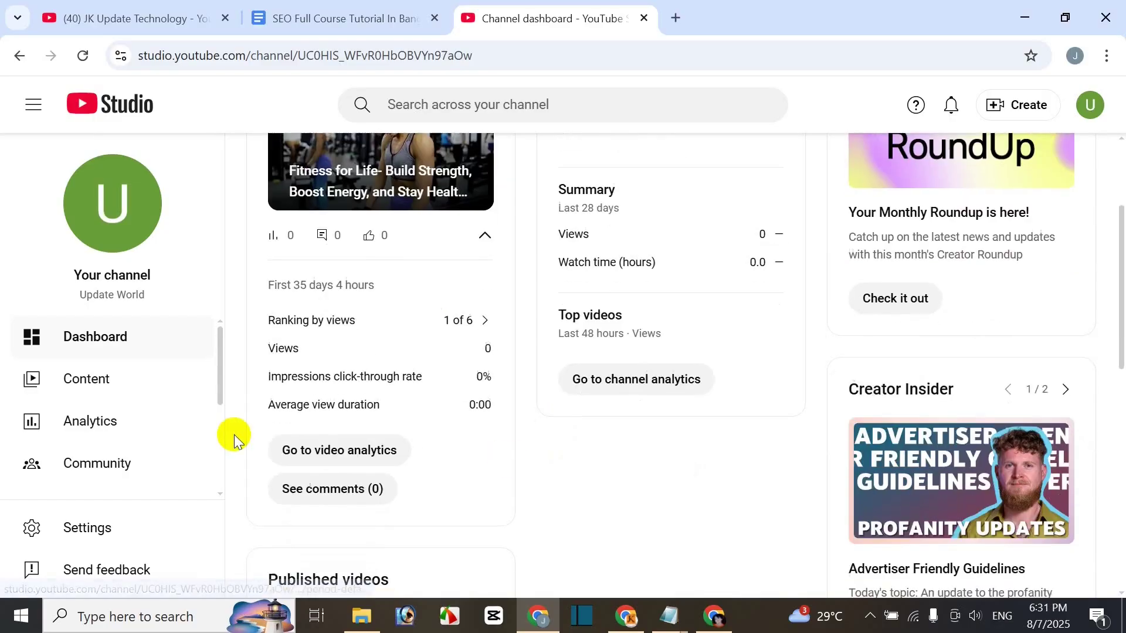
click(102, 381)
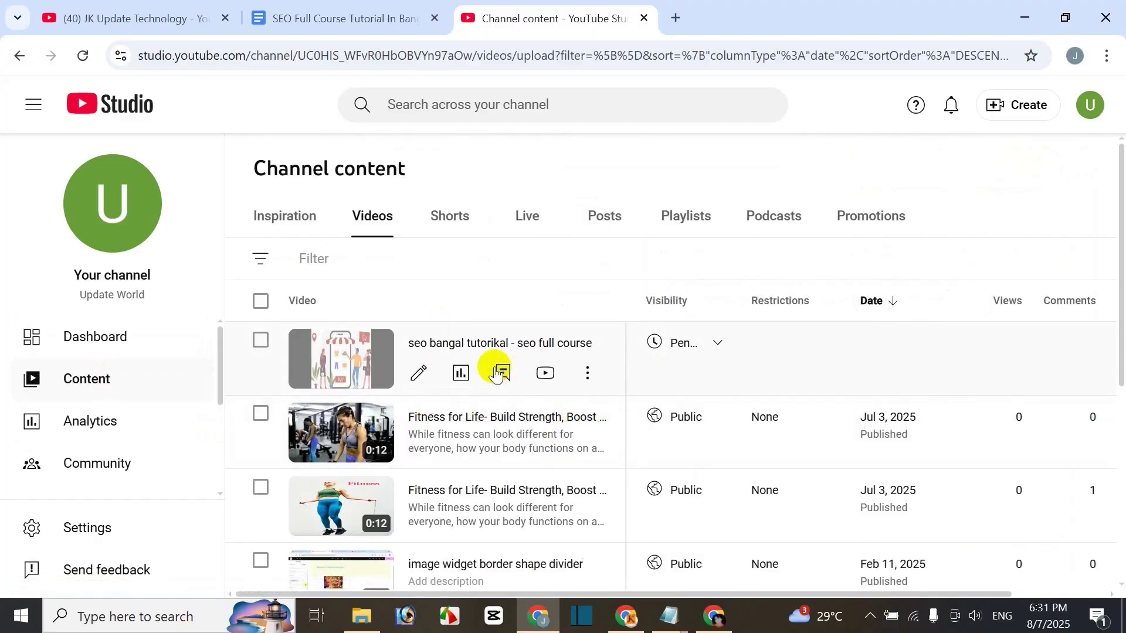
click(587, 372)
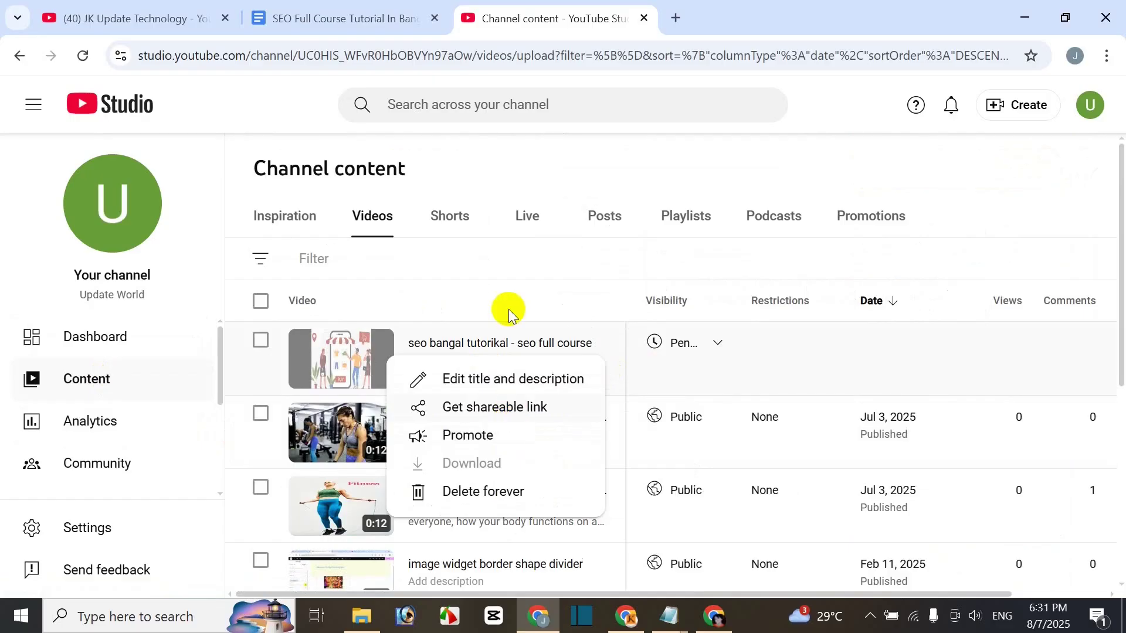
click(522, 286)
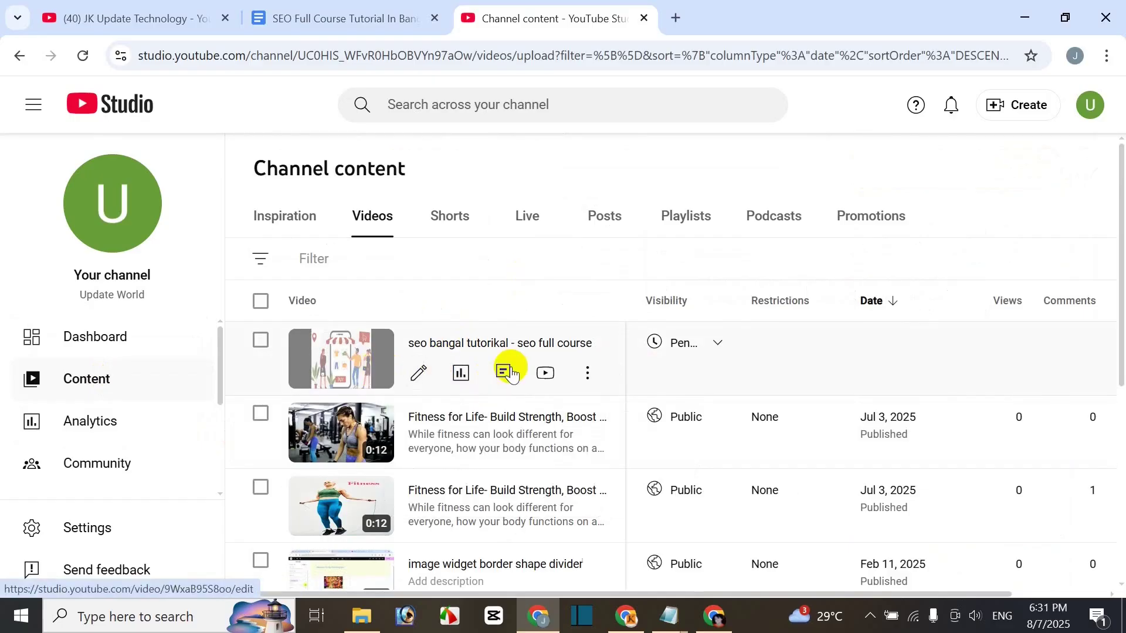
click(586, 372)
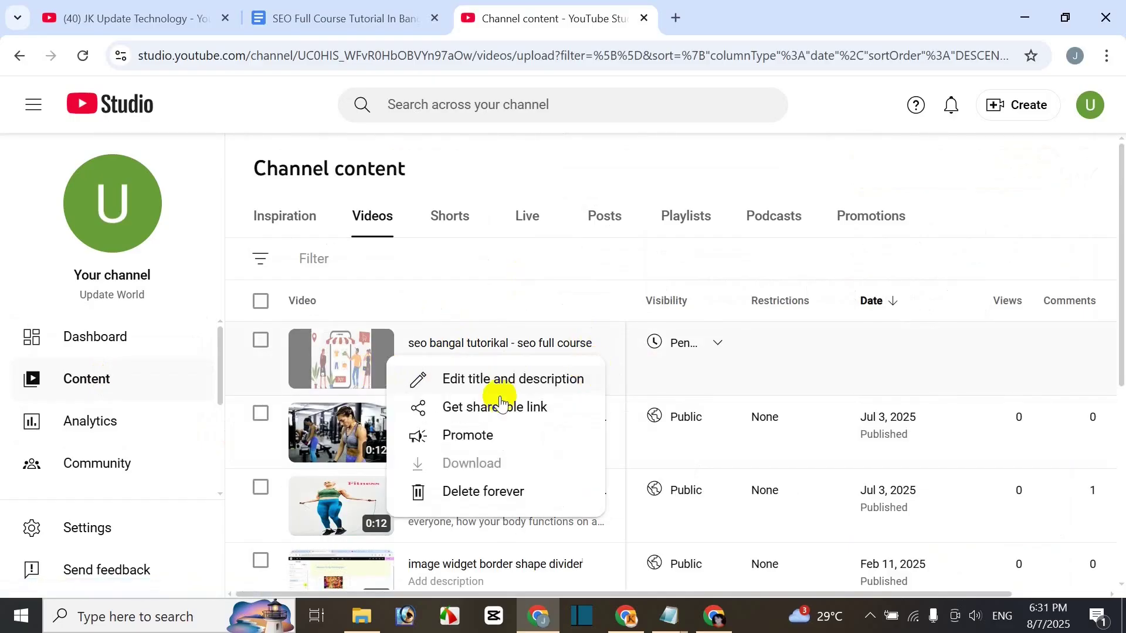
click(509, 415)
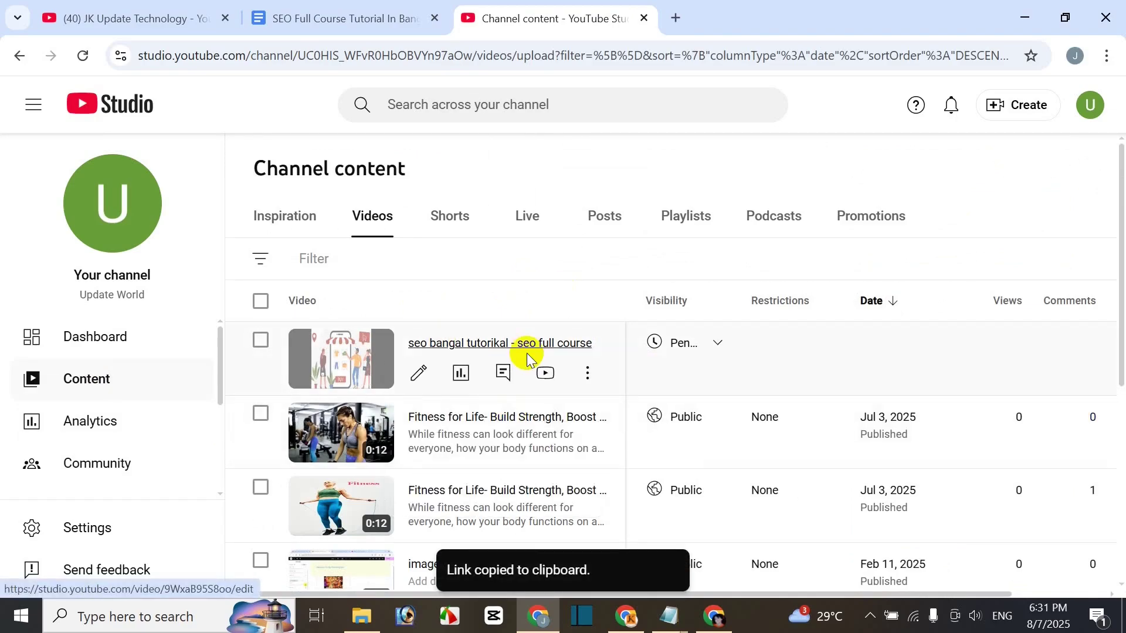
Step: Create a blank Google Sheets spreadsheet in a new browser tab
click(677, 18)
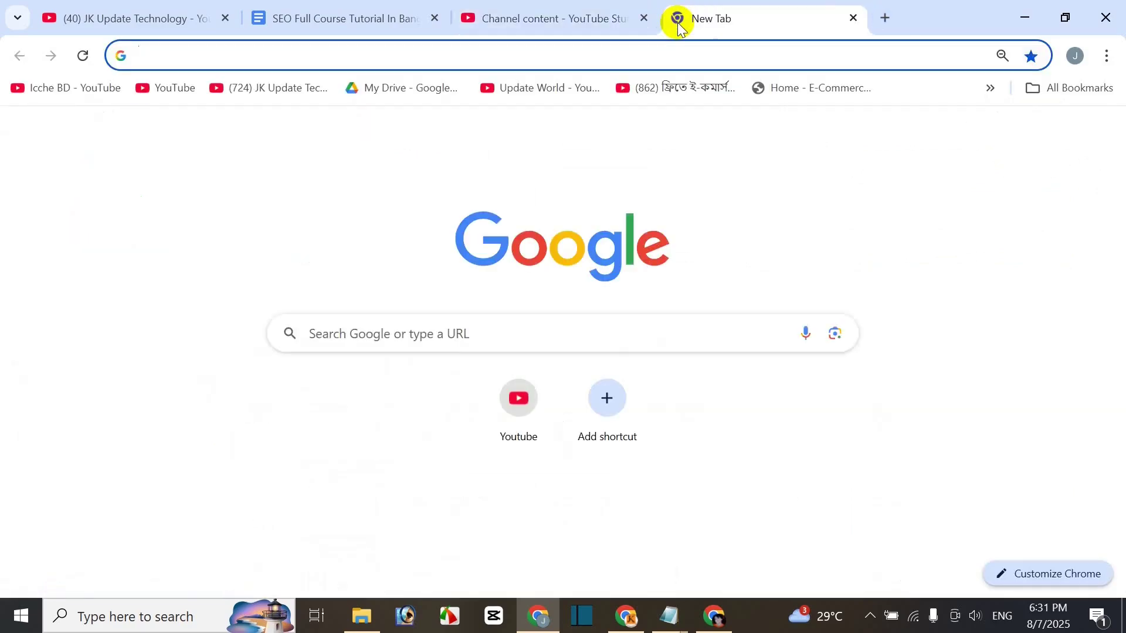
text(she)
key(Return)
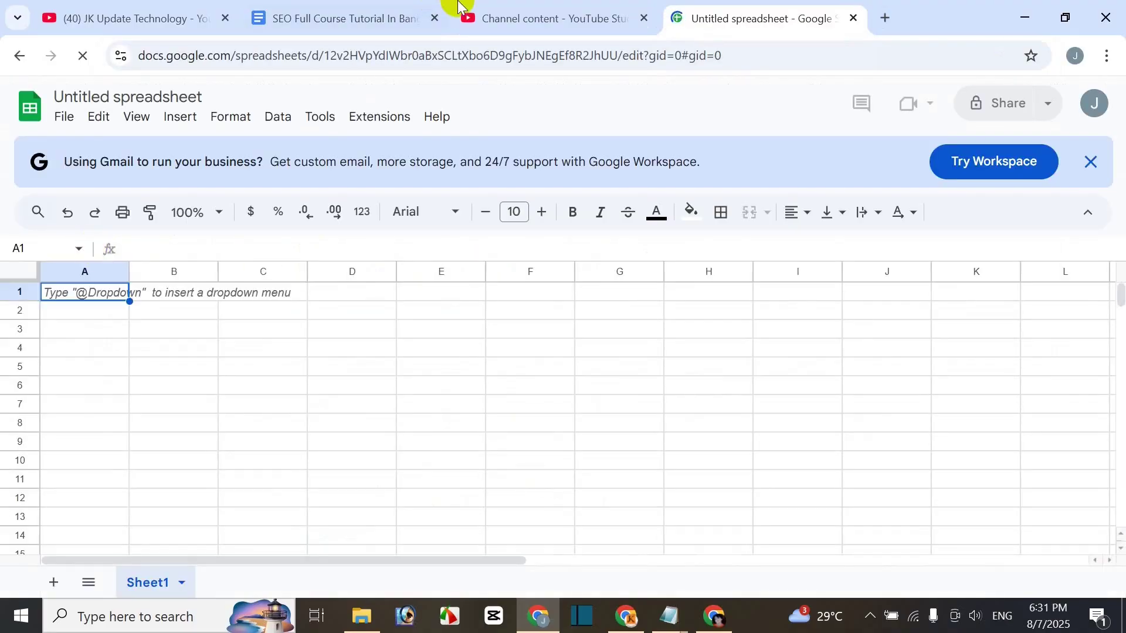
click(538, 20)
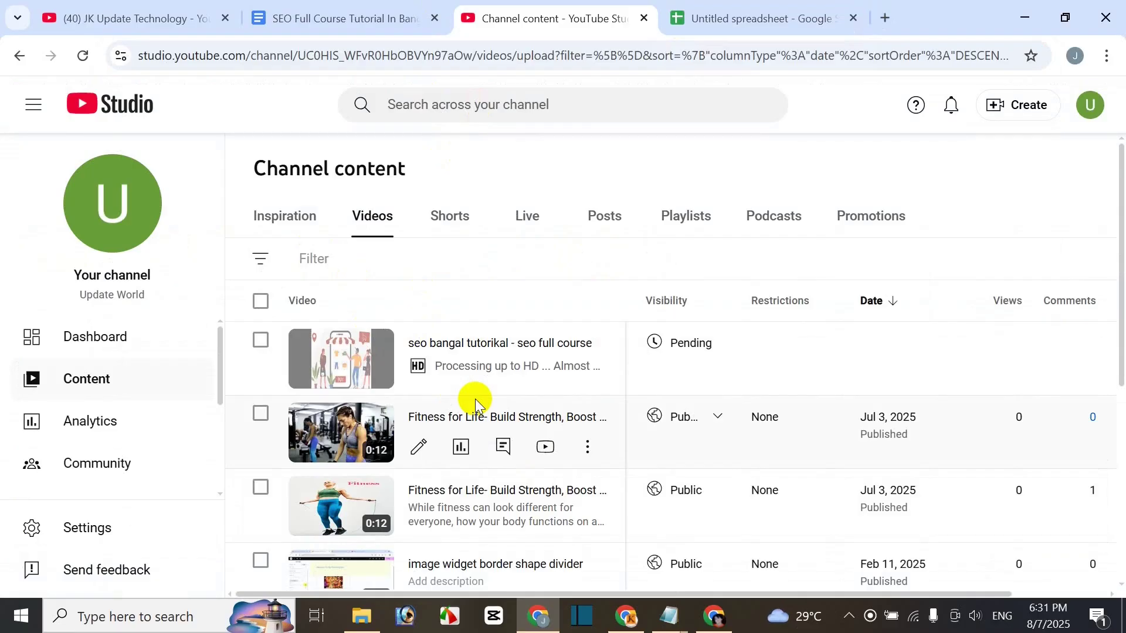
click(750, 13)
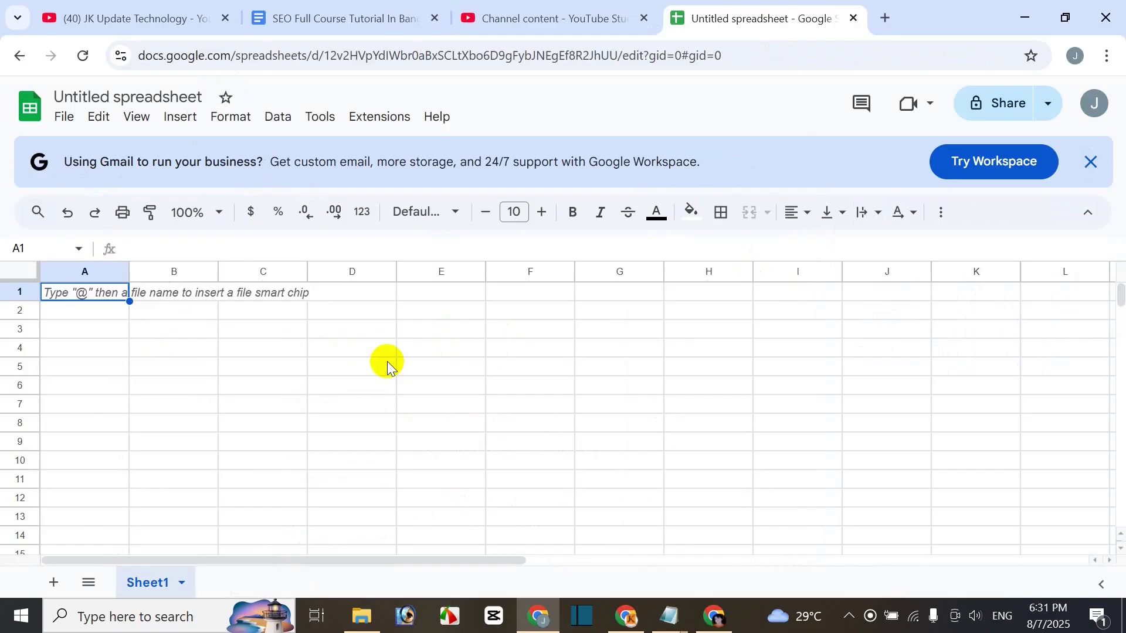
Step: Enter the headings "platform" in A1 and "live link" in B1, and paste the copied video link into B2
click(263, 385)
click(103, 293)
text(pla)
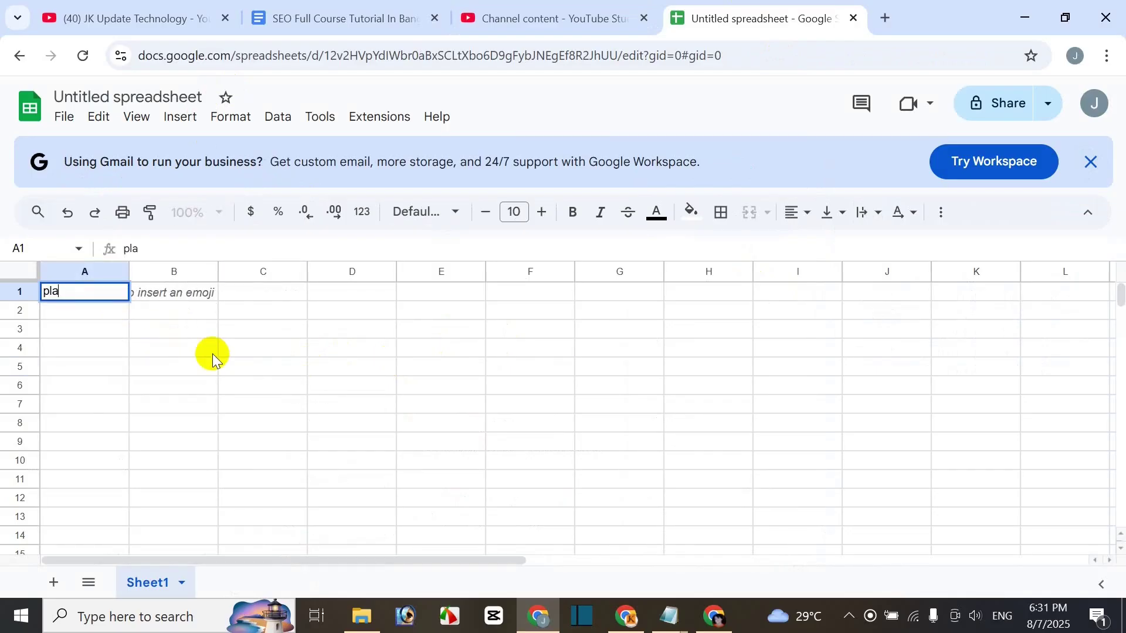
text(tform)
key(Tab)
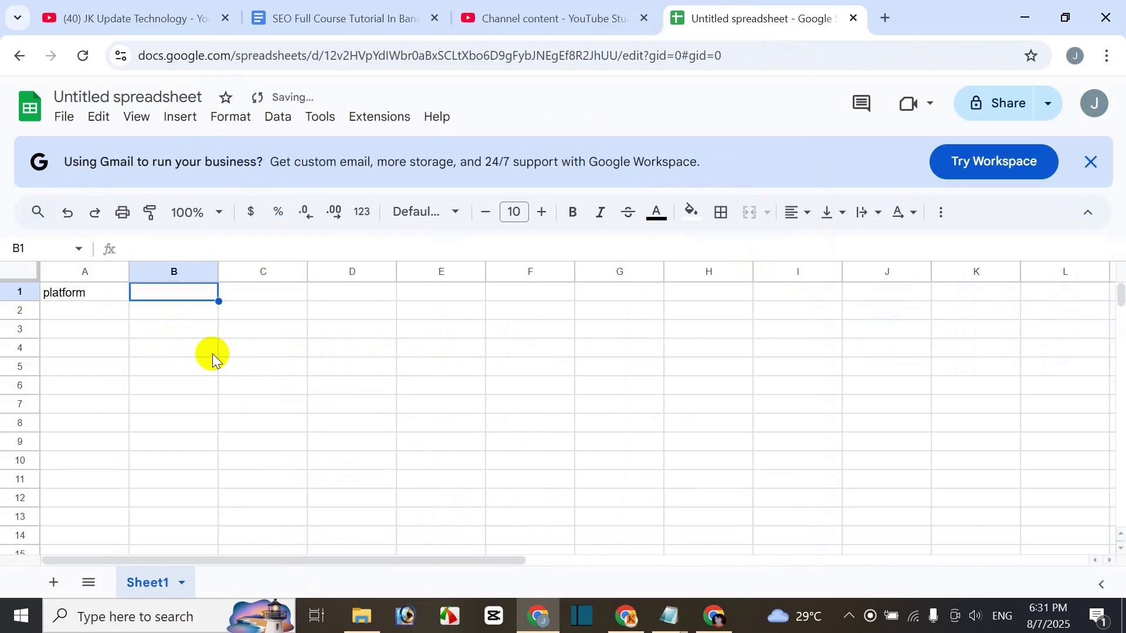
text(live link)
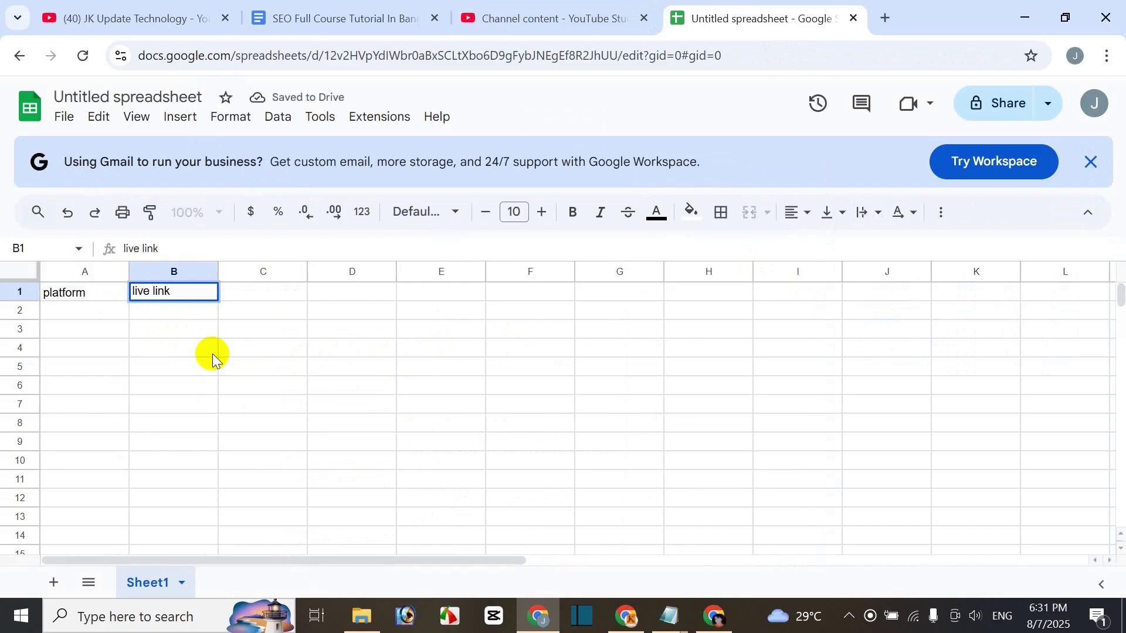
key(Return)
key(ctrl+v)
click(215, 404)
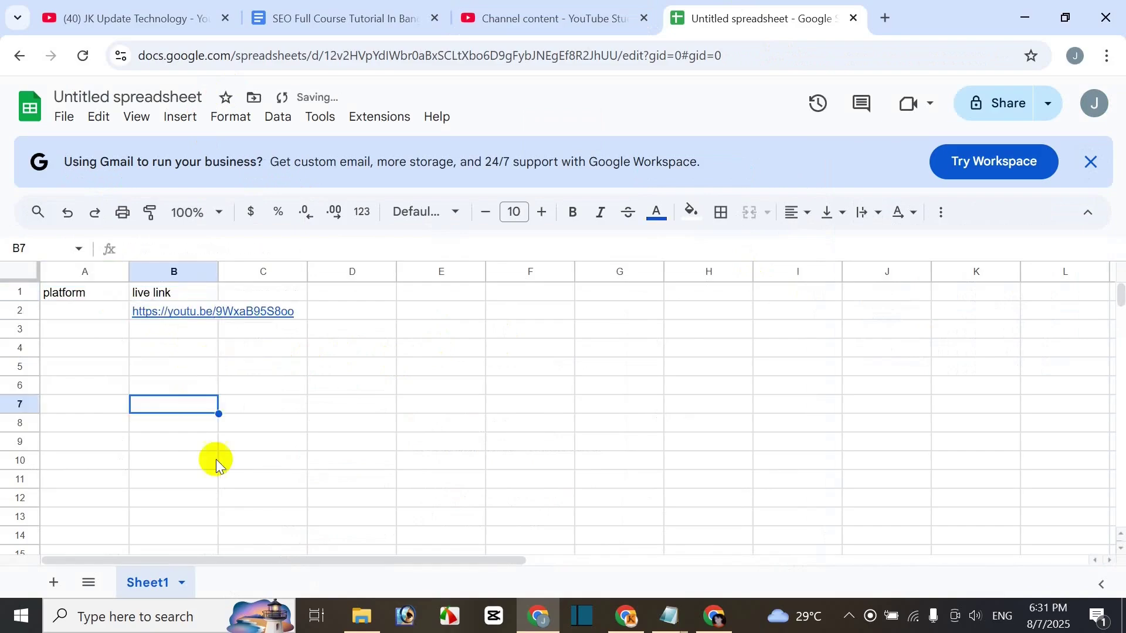
click(88, 293)
click(535, 18)
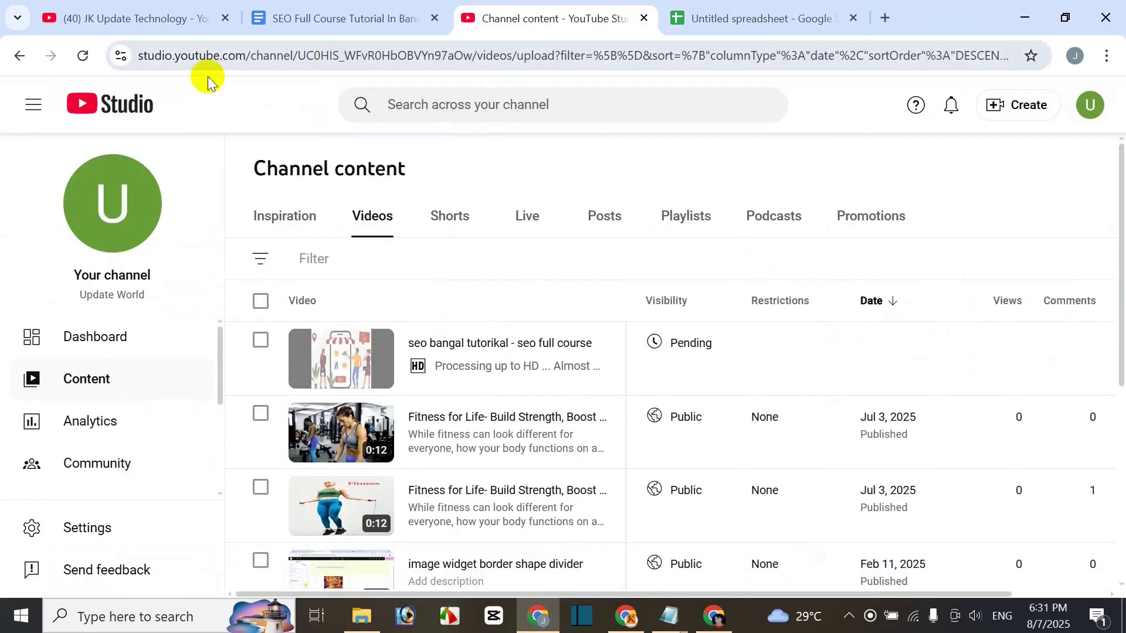
click(143, 19)
drag(213, 55, 38, 55)
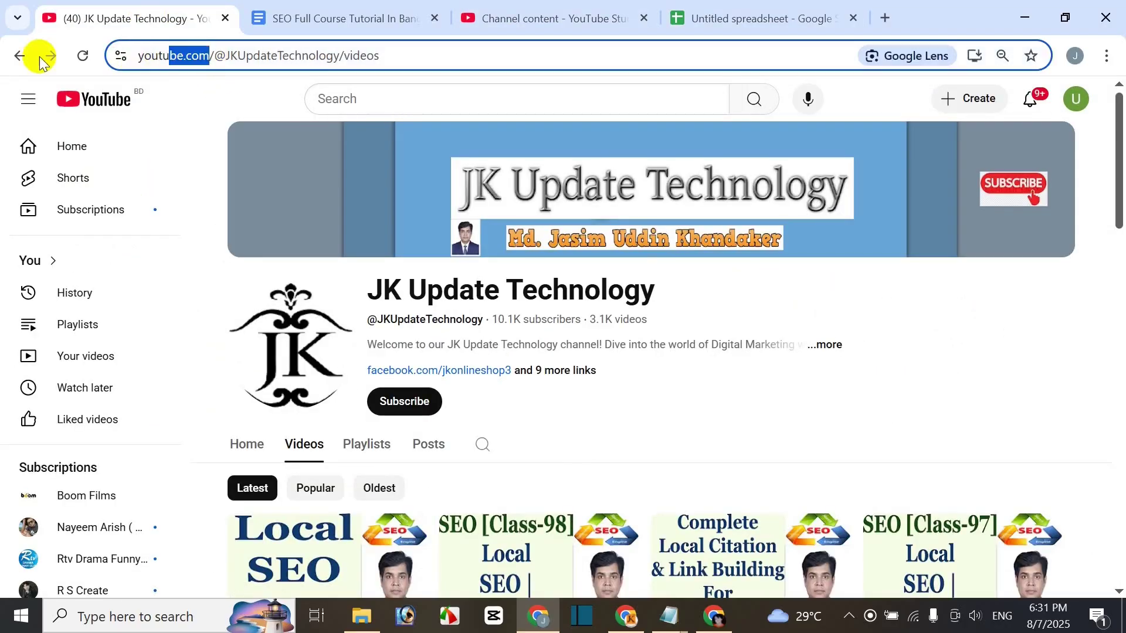
click(771, 24)
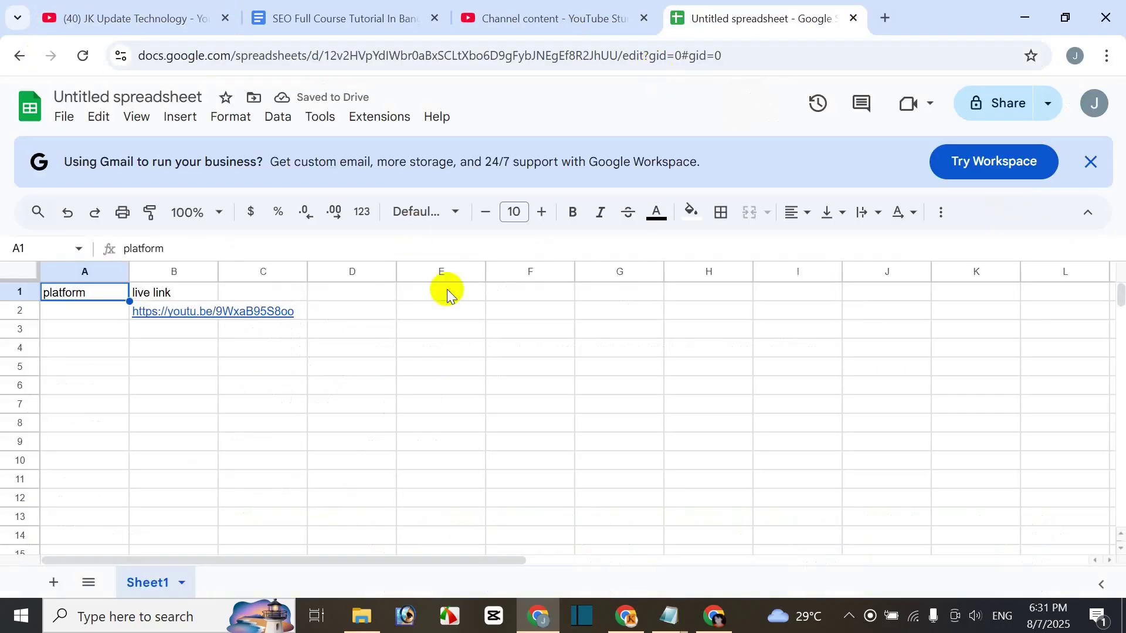
click(60, 317)
key(ctrl+v)
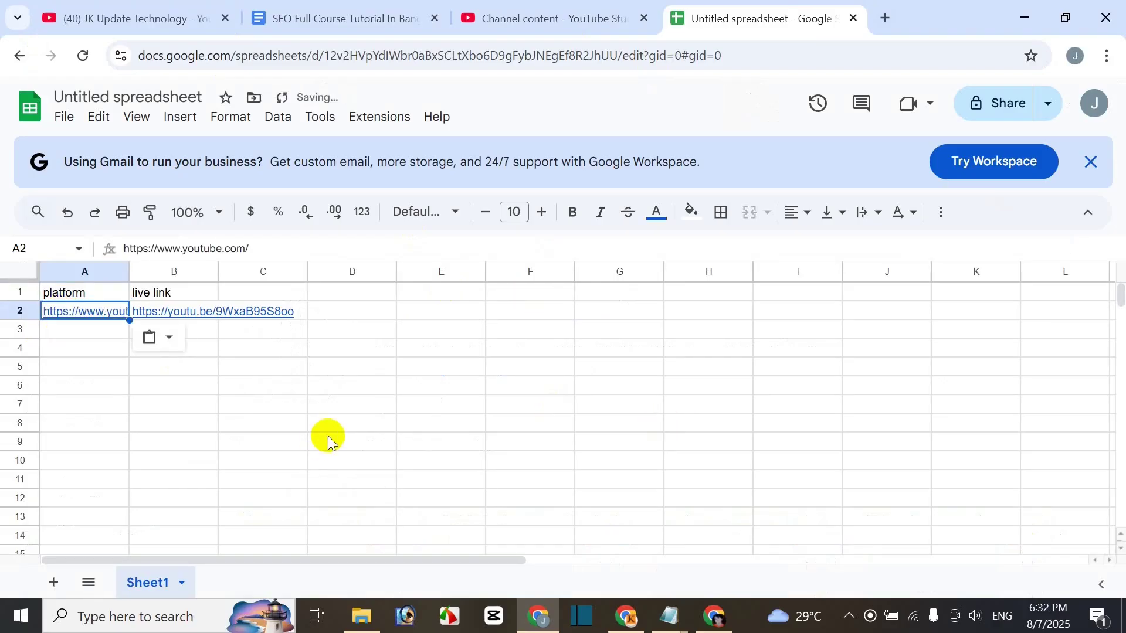
click(327, 434)
Step: Make the headings in A1:B1 bold and give them a yellow fill
click(100, 294)
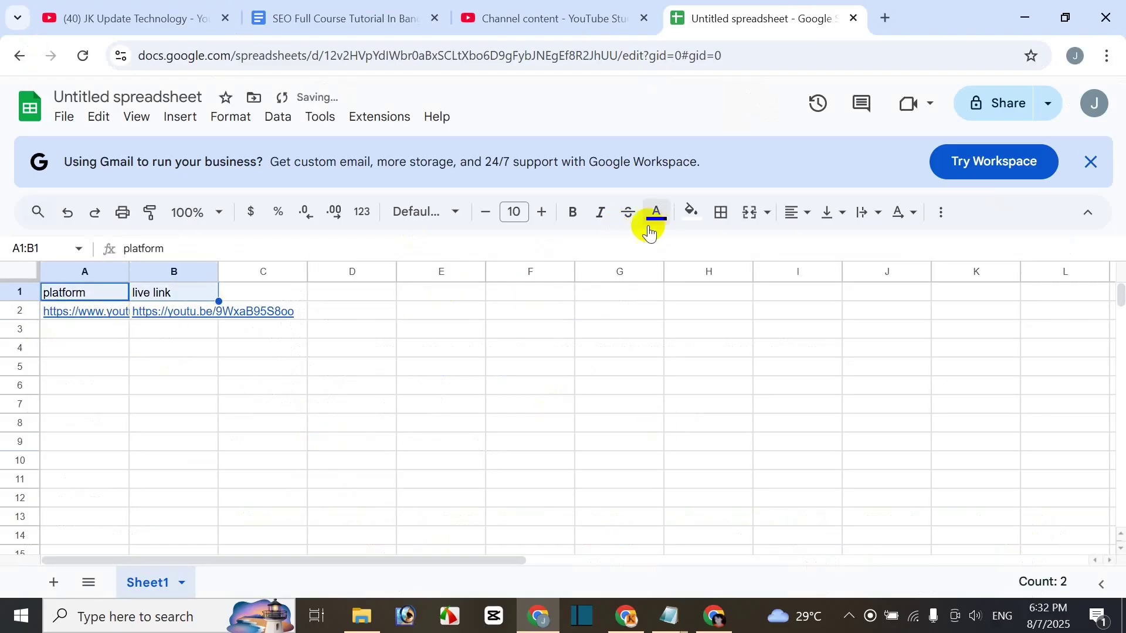
click(573, 211)
click(692, 212)
click(753, 291)
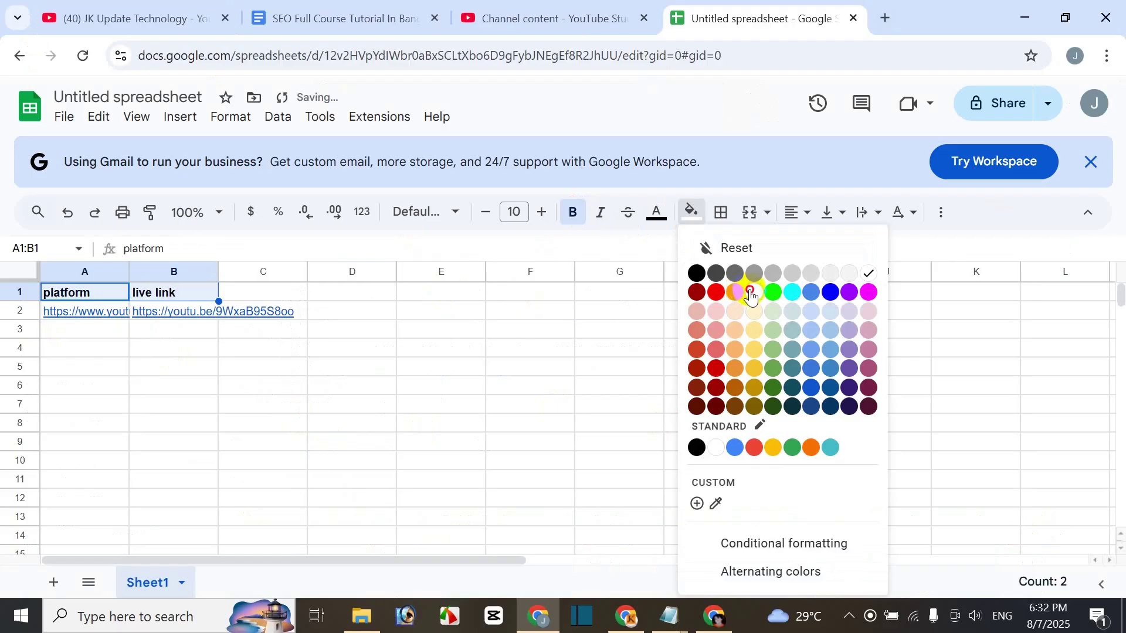
Step: Widen columns A and B so that both links fit inside their cells
click(319, 390)
drag(129, 270, 187, 271)
drag(276, 269, 389, 300)
key(Up)
key(Up)
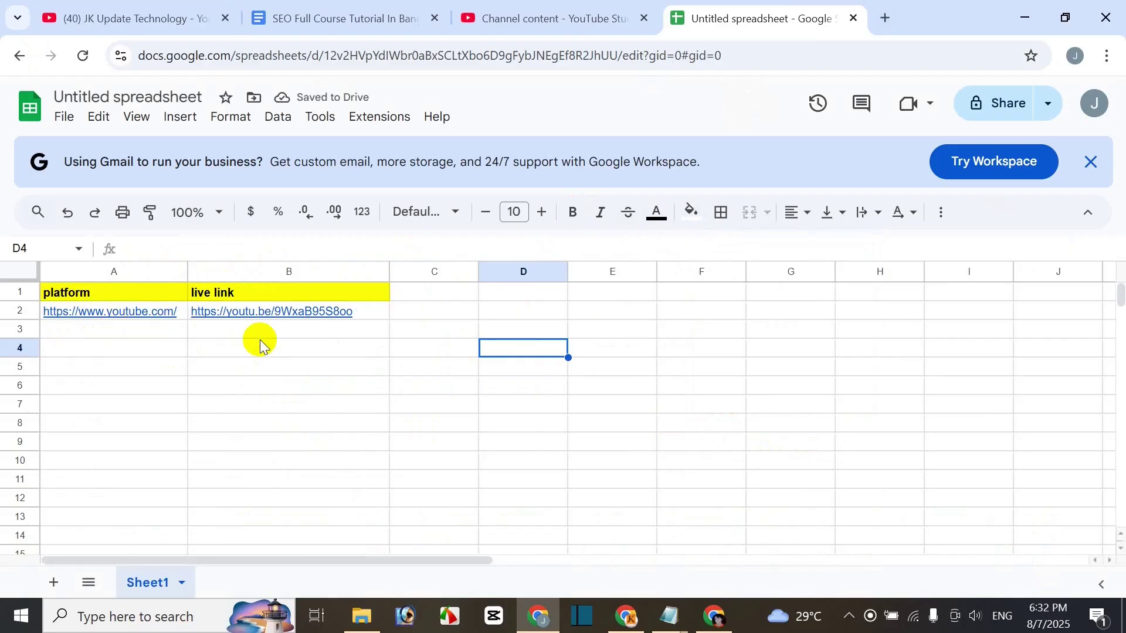
Step: Rename the spreadsheet as "youtube backlink for"
click(153, 100)
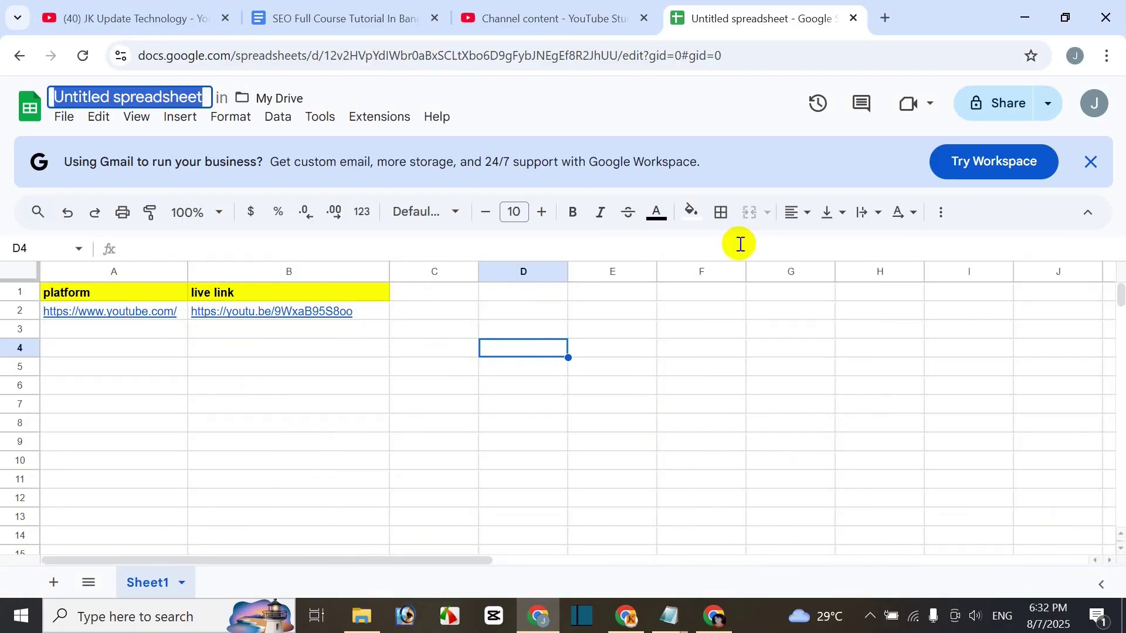
key(BackSpace)
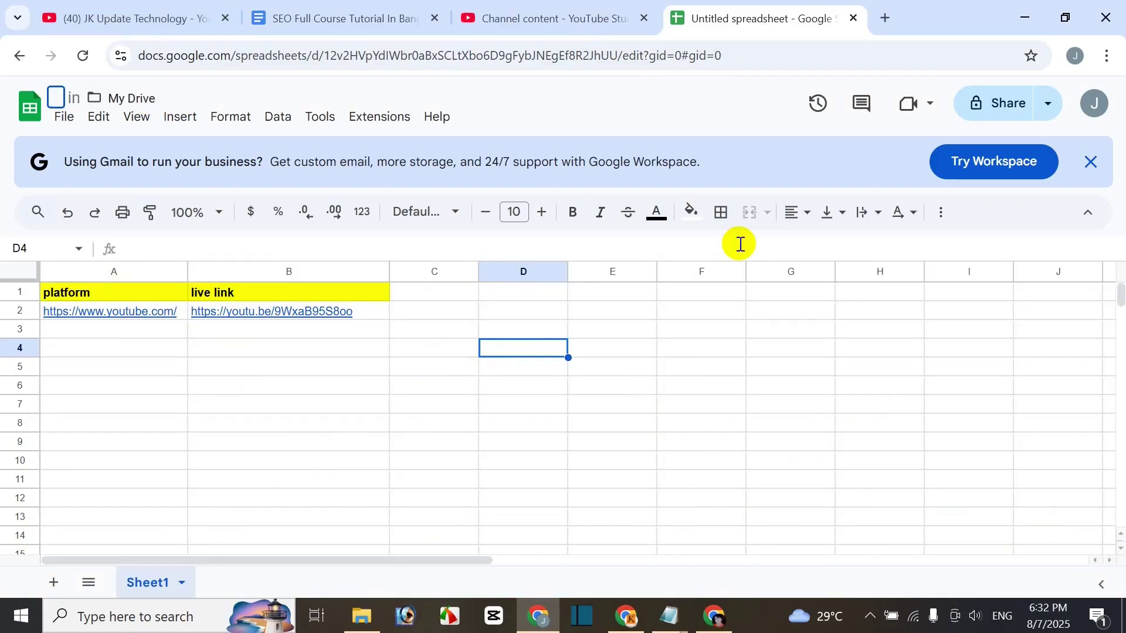
text(youtbu)
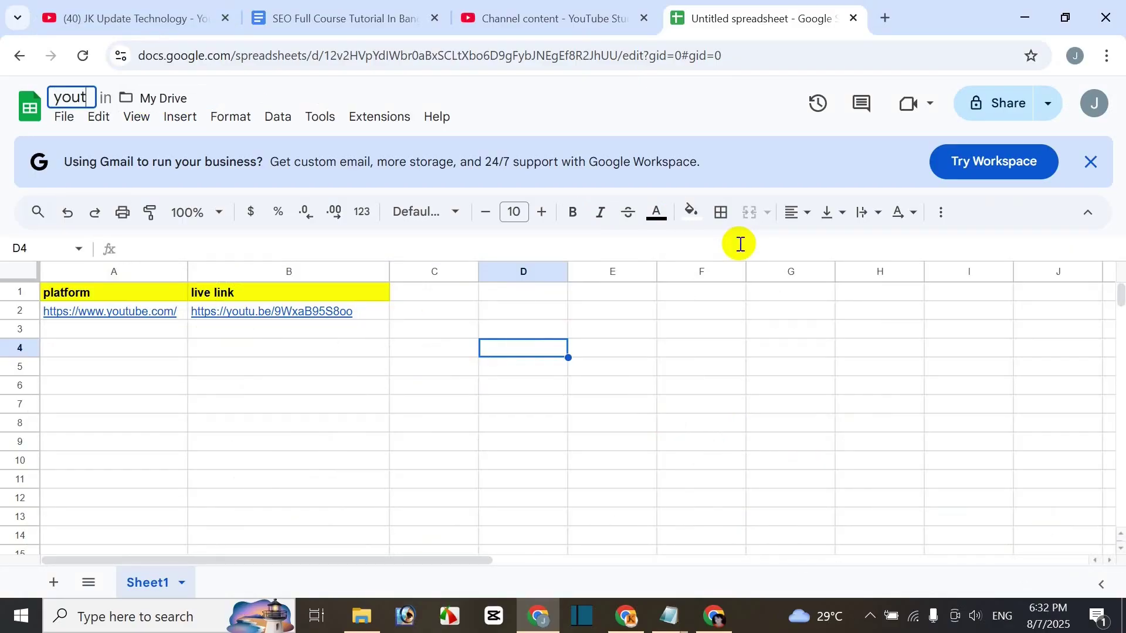
key(BackSpace)
key(BackSpace)
text(ube)
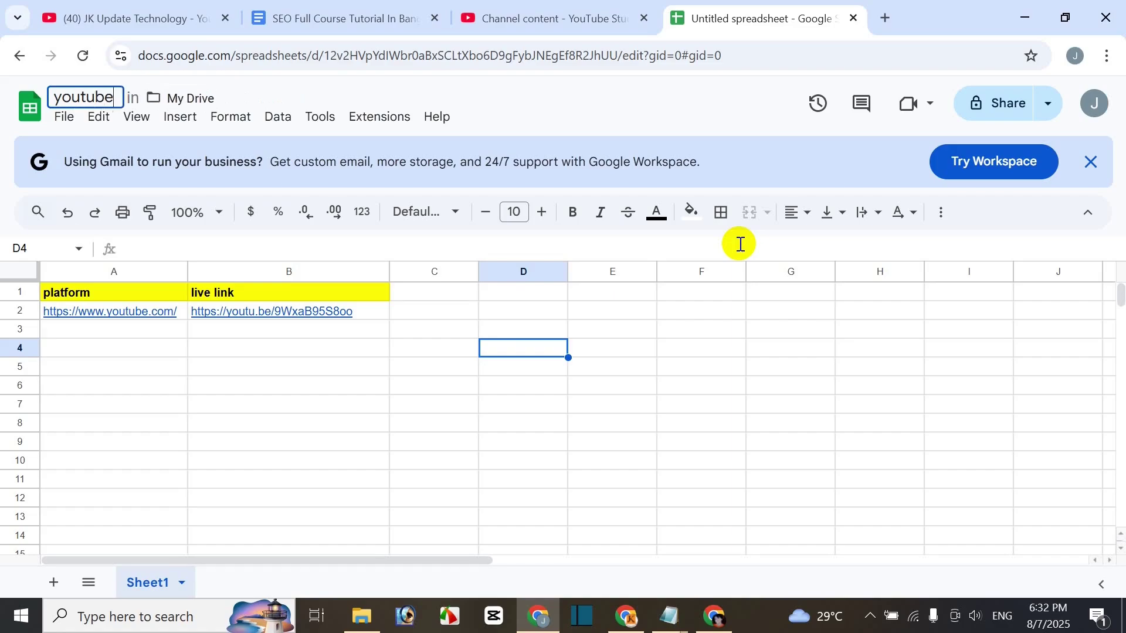
text( backlink for)
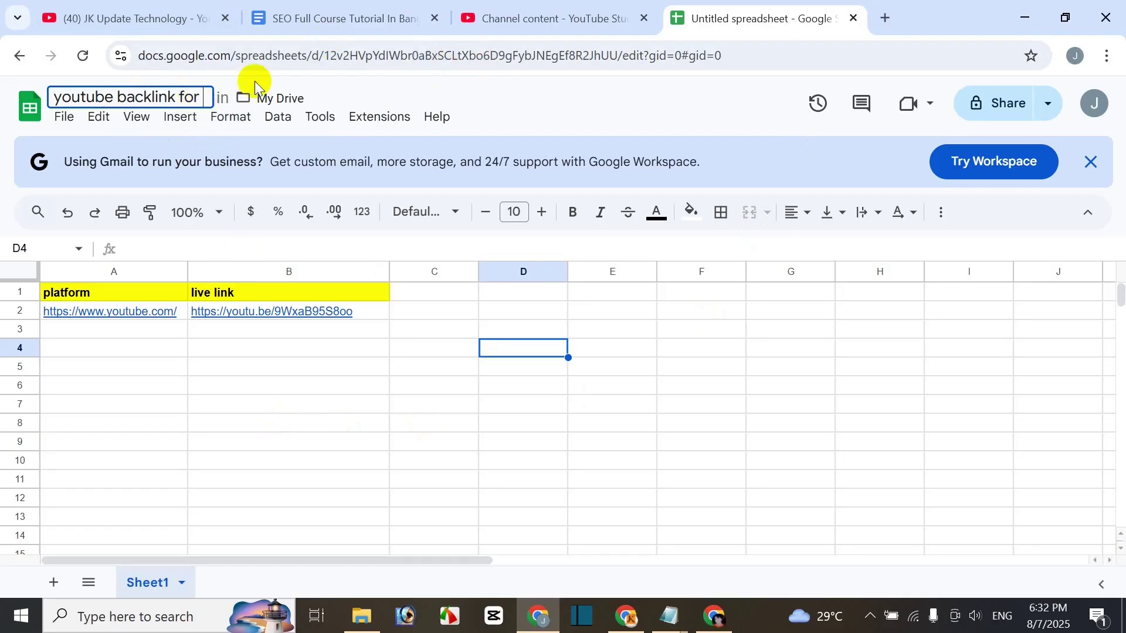
click(289, 351)
Step: View the spreadsheet's sharing options and close them without changing the access
click(1016, 111)
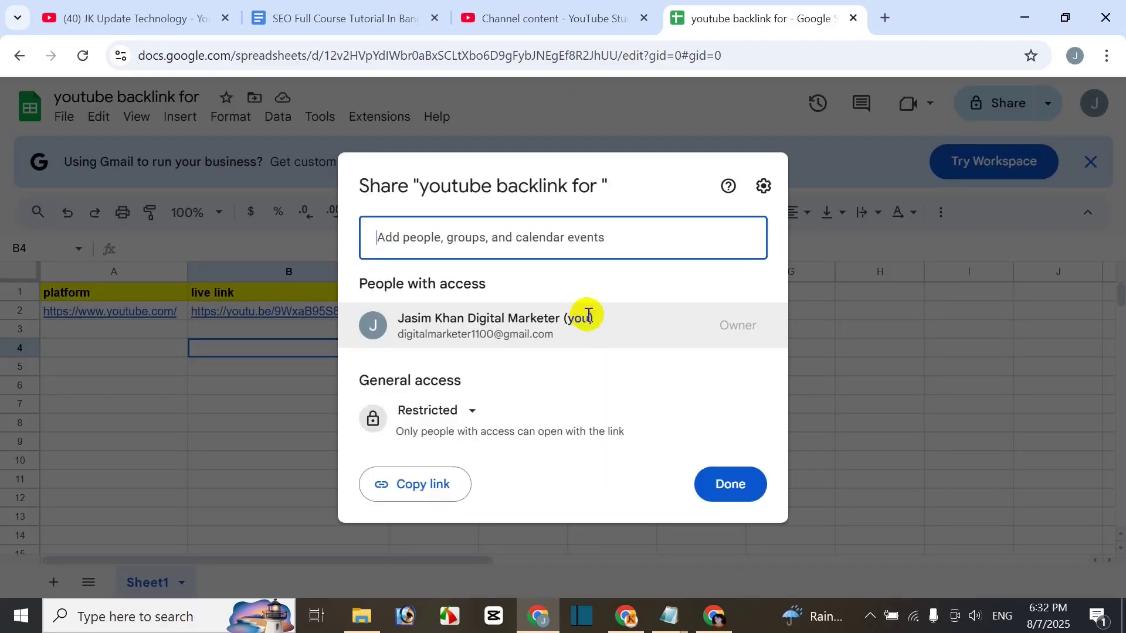
click(257, 406)
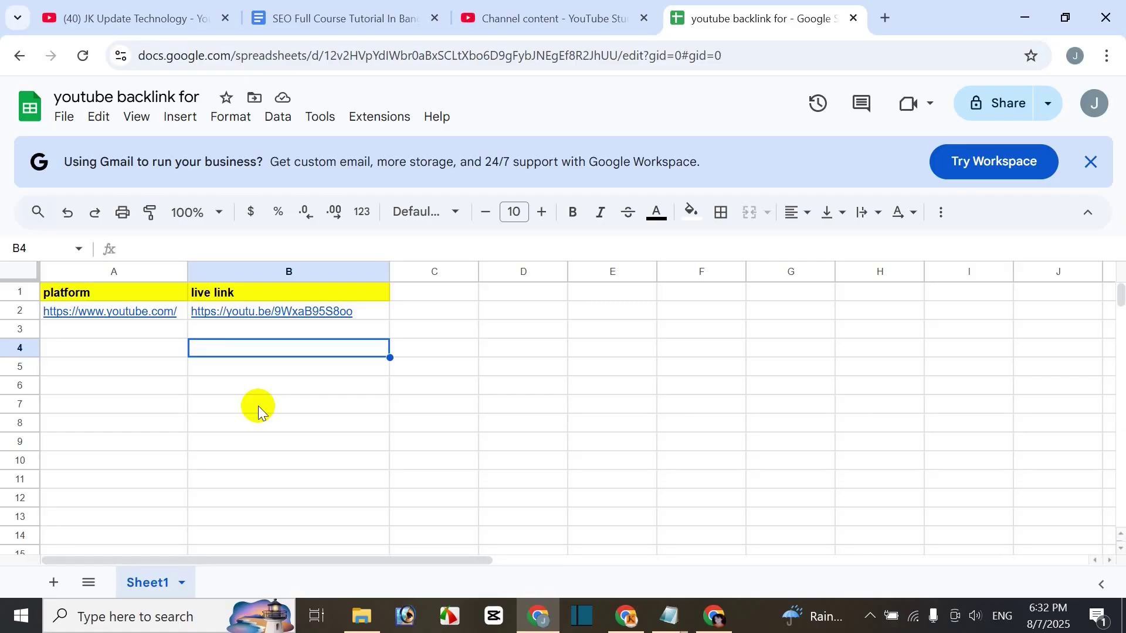
Step: Check the uploaded video's status in the YouTube Studio content list and return to the YouTube SEO class document
click(548, 22)
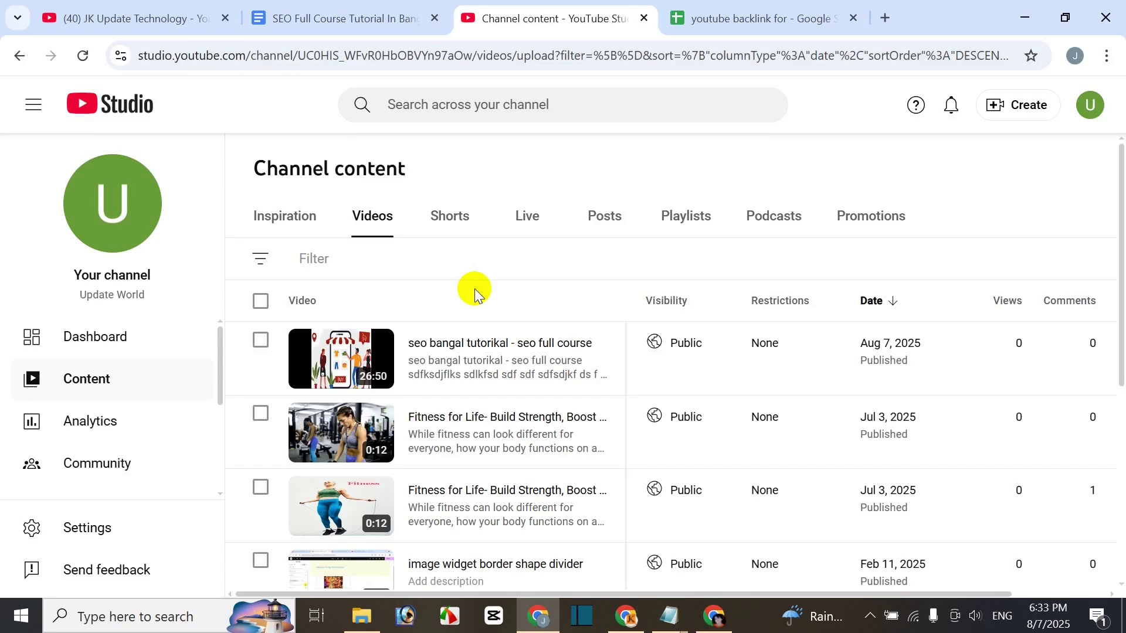
click(294, 17)
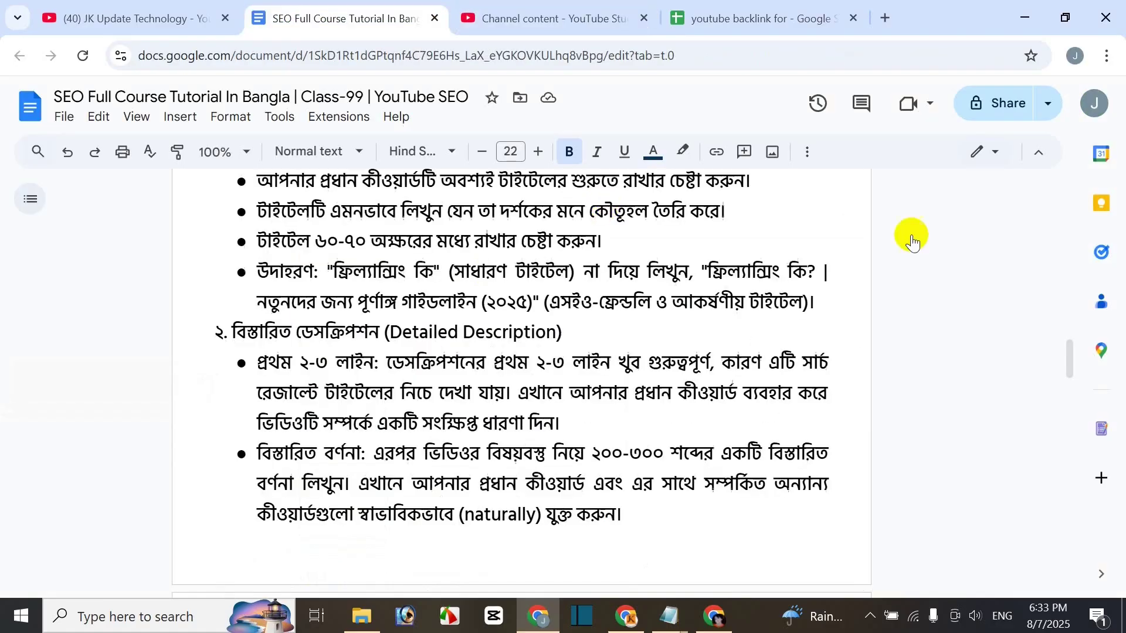
Step: Review the class document's watch time and engagement section and check the latest video's performance on the YouTube Studio channel dashboard
drag(1069, 359, 1056, 518)
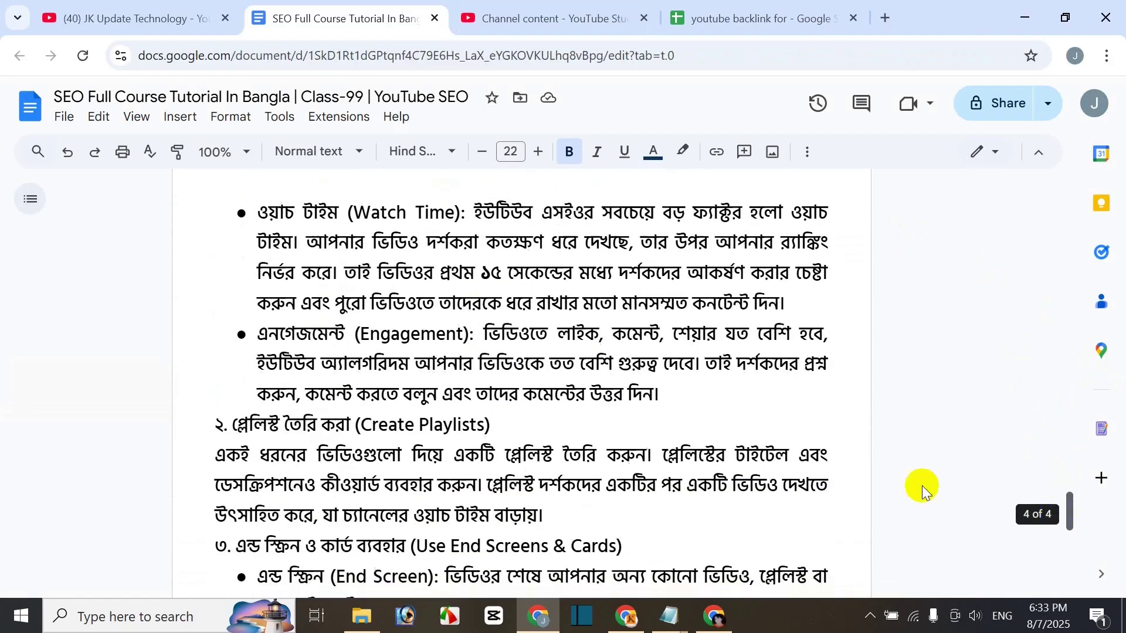
click(549, 22)
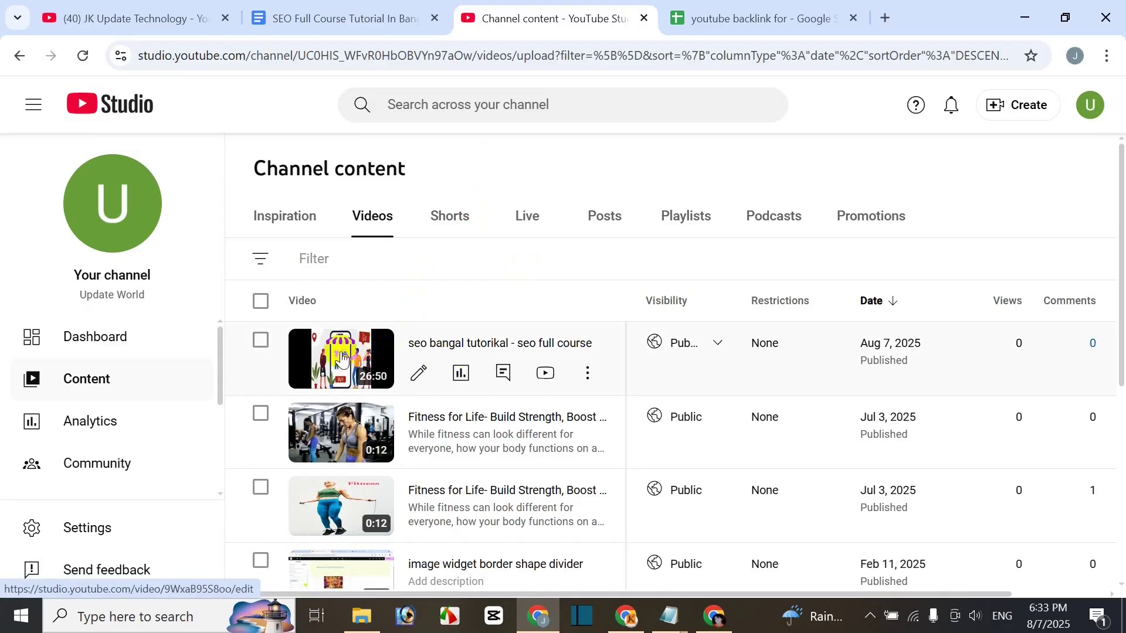
click(371, 357)
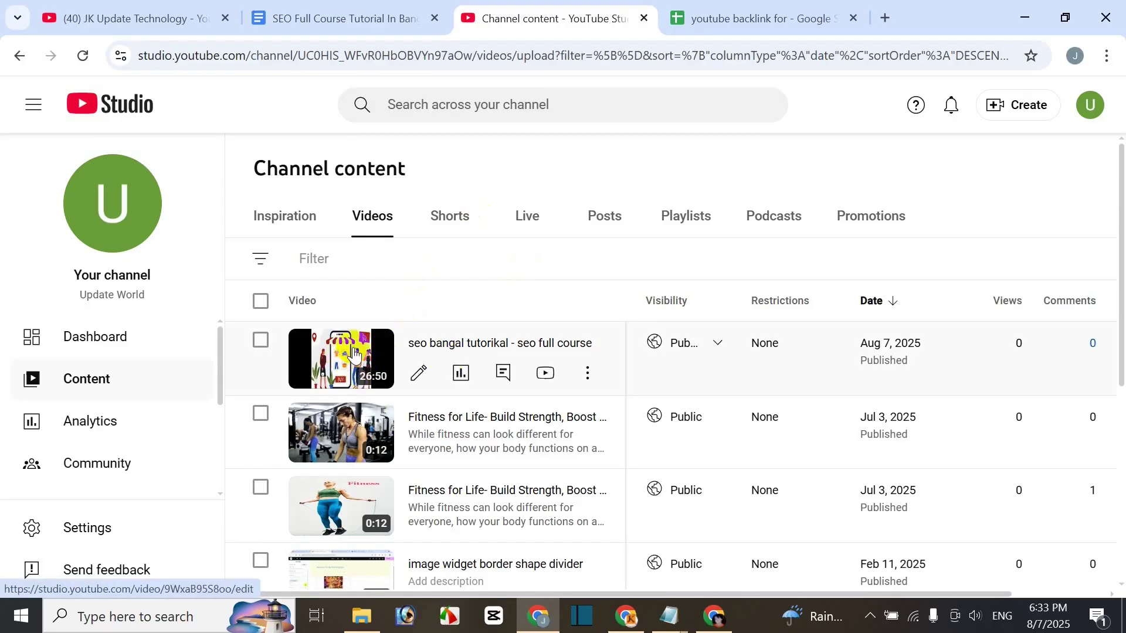
click(110, 333)
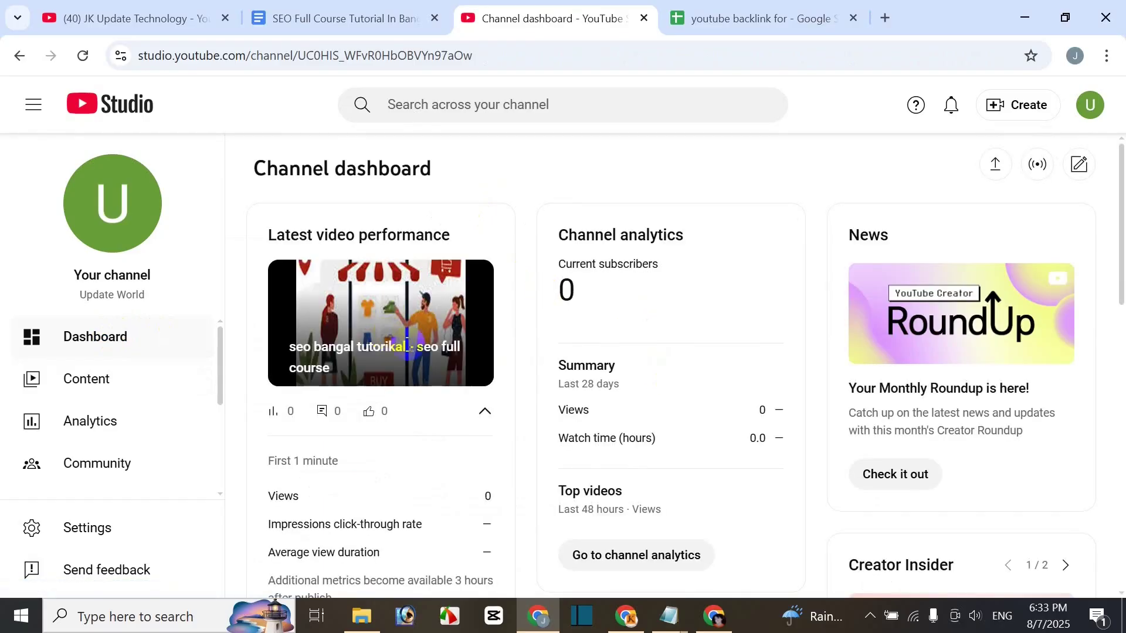
scroll(403, 367, down, 4)
scroll(404, 366, up, 4)
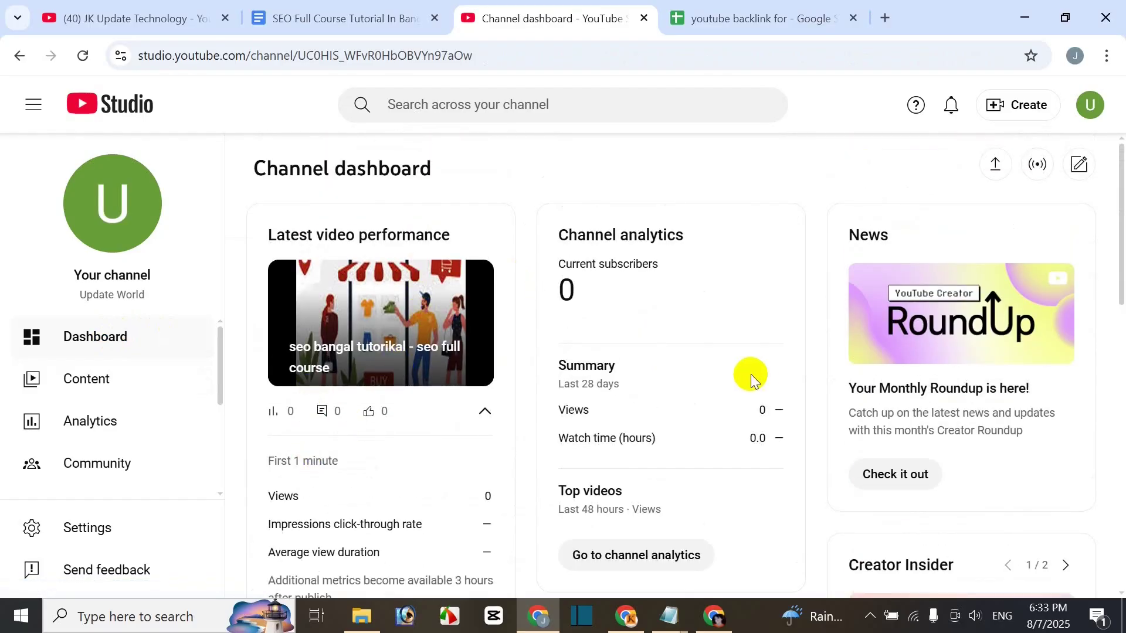
Step: Return to the YouTube SEO class document, look over its playlist and end screen advice, and go back to its title
click(319, 23)
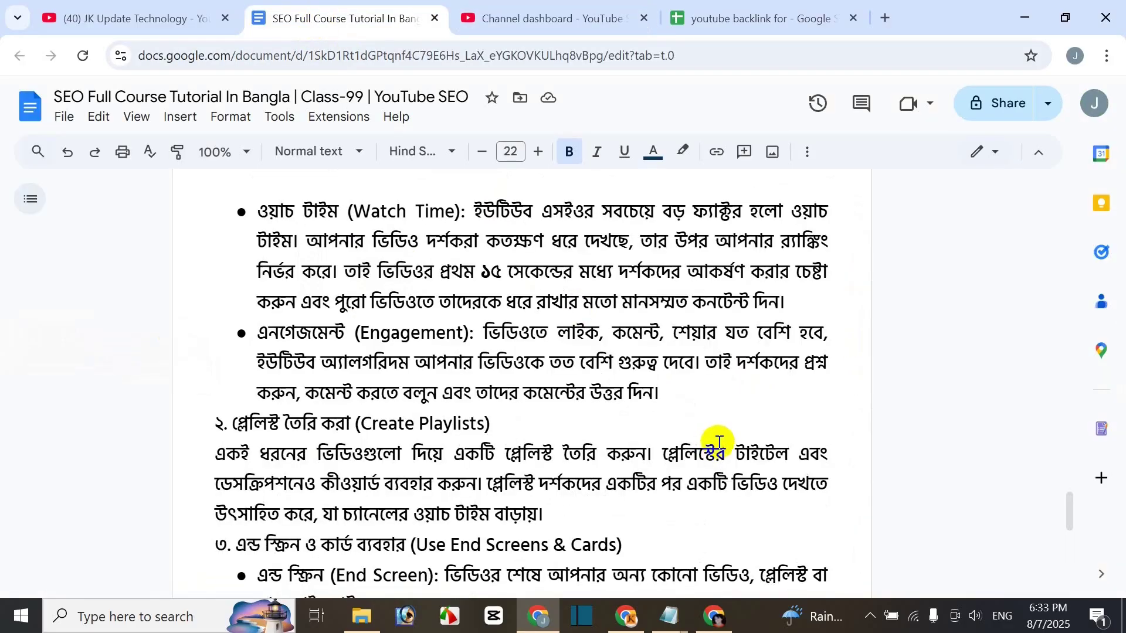
scroll(718, 441, down, 5)
scroll(720, 442, up, 5)
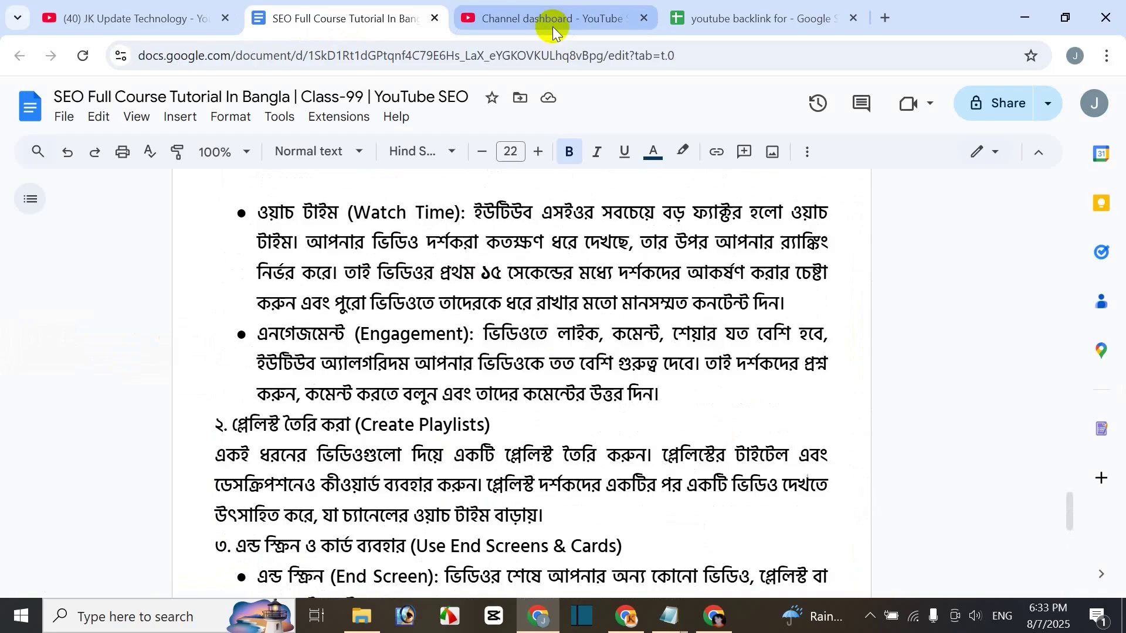
drag(1067, 477, 1069, 171)
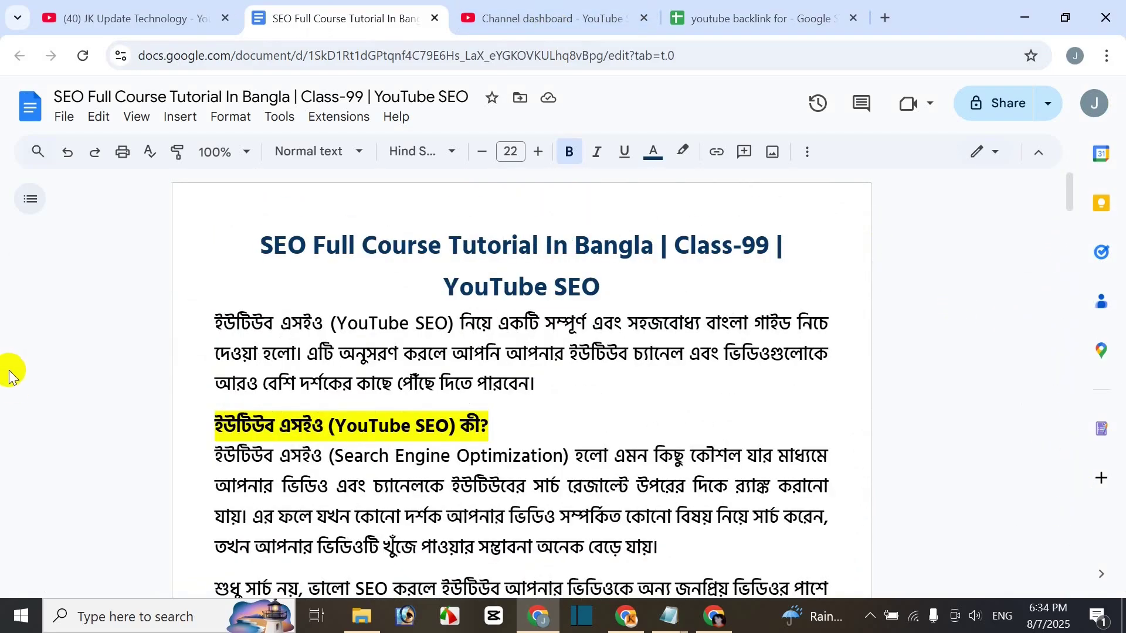